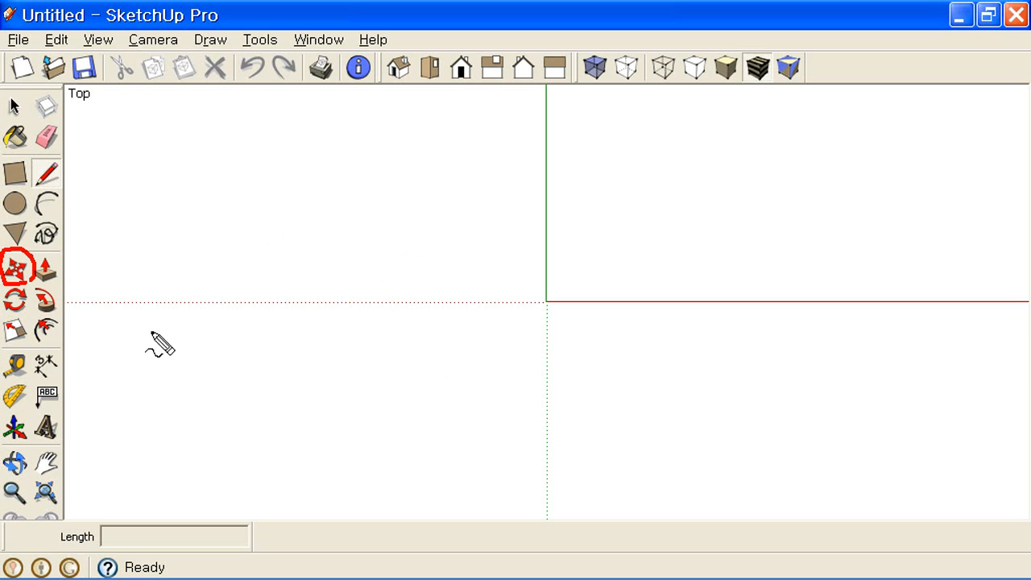
# Draw a square about 1197 mm by 1197 mm above the negative red axis, well away from the origin.
pyautogui.press('Escape')
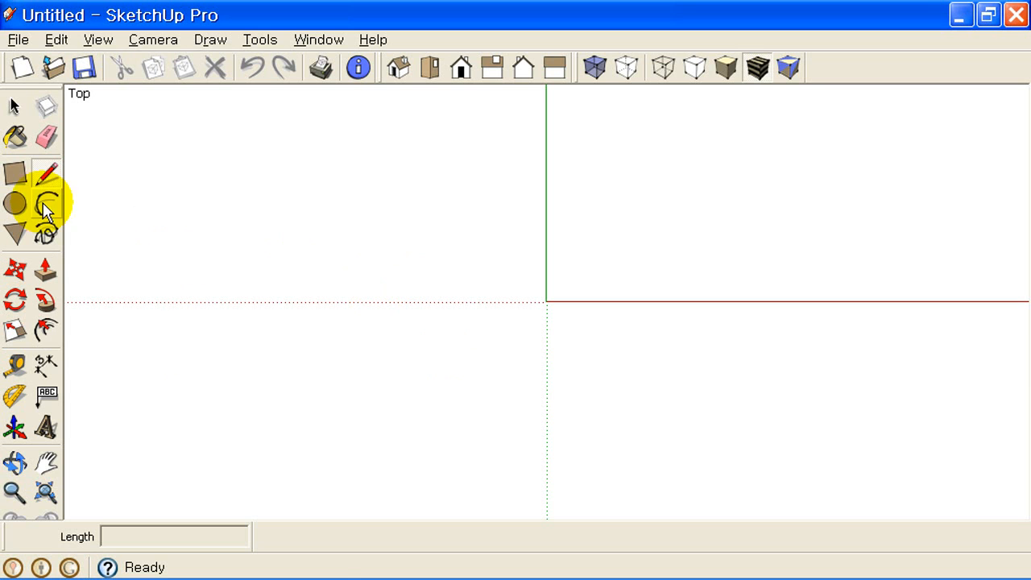
pyautogui.click(15, 173)
pyautogui.click(135, 210)
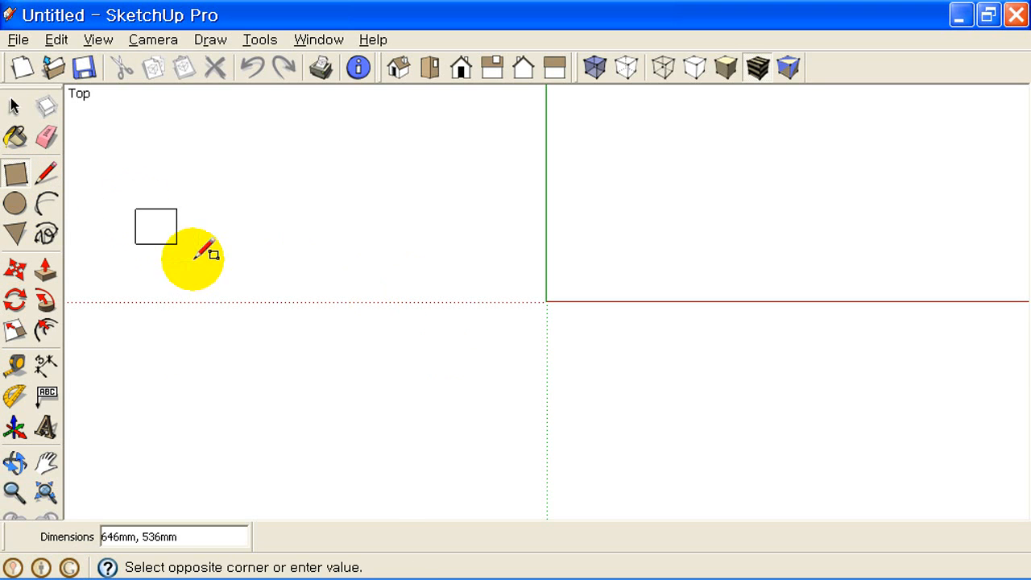
pyautogui.click(211, 284)
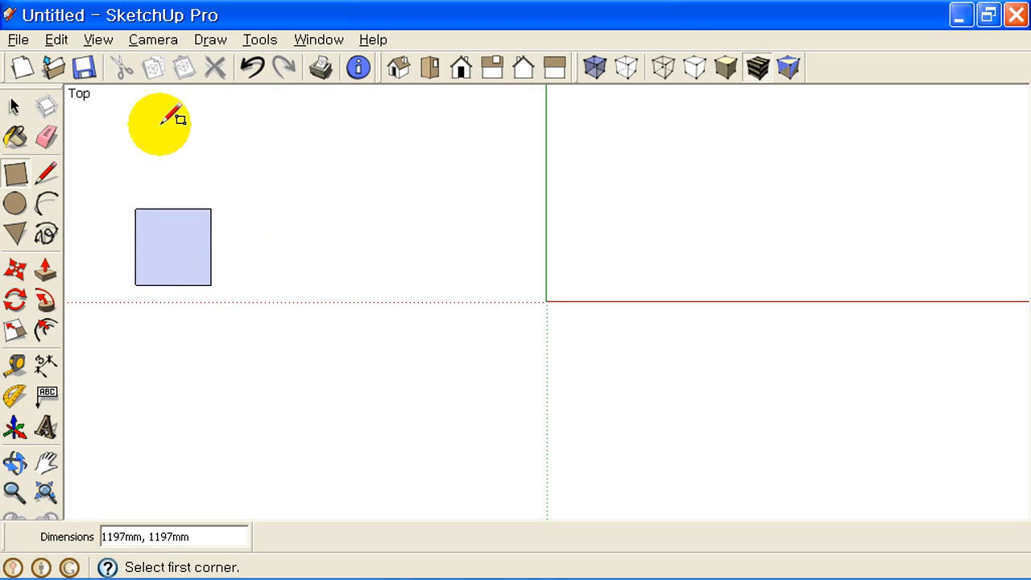
# Select the whole square and move it 7500 mm in the positive direction along the red axis.
pyautogui.click(14, 105)
pyautogui.moveTo(112, 175); pyautogui.dragTo(286, 314)
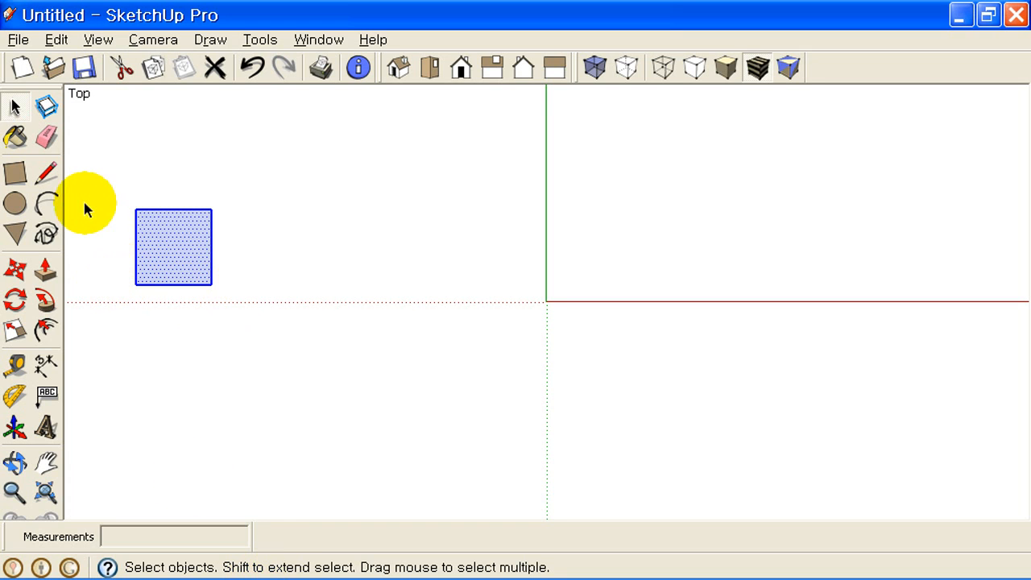
pyautogui.click(16, 272)
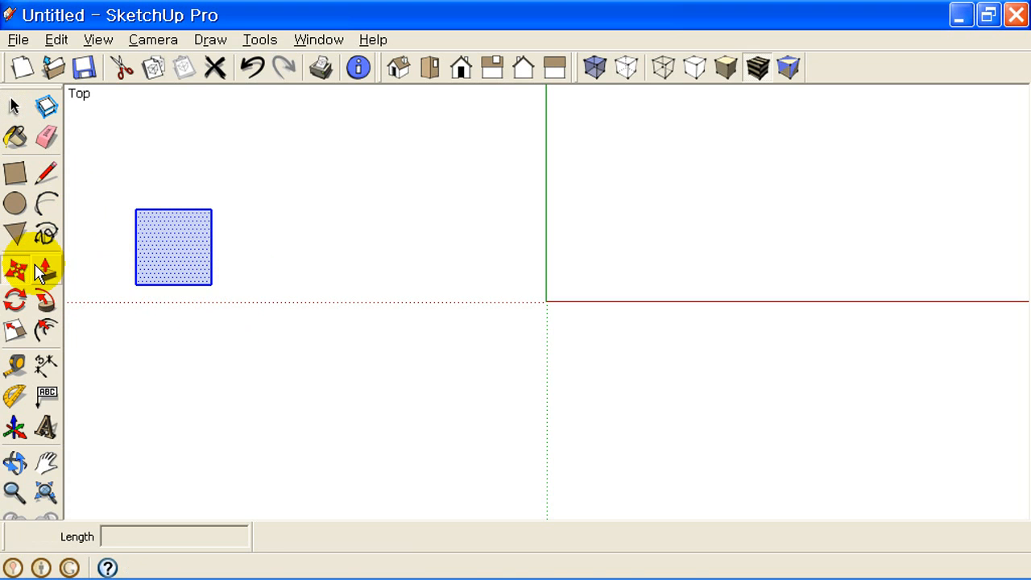
pyautogui.click(137, 281)
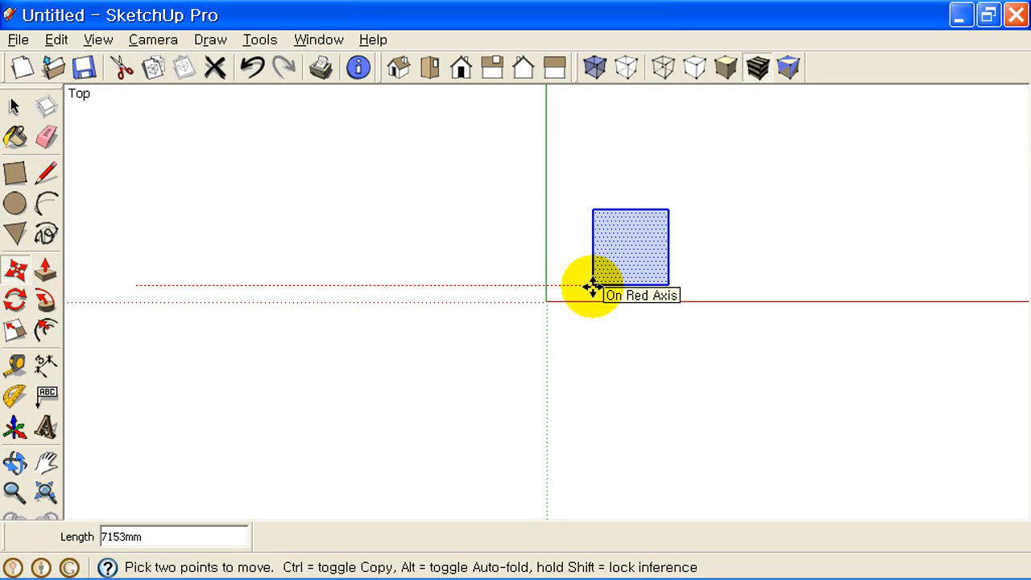
pyautogui.write('750')
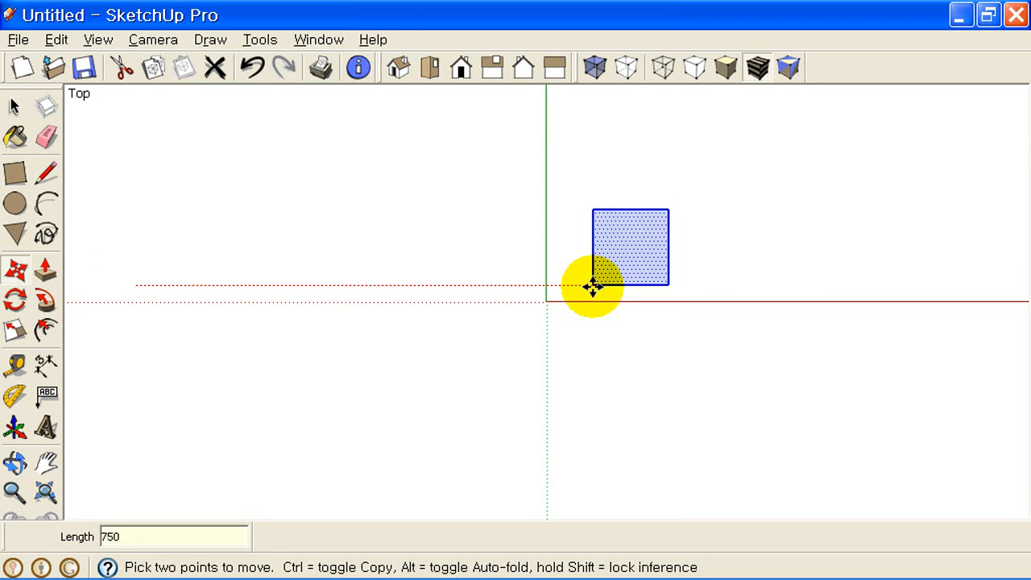
pyautogui.write('0')
pyautogui.press('Return')
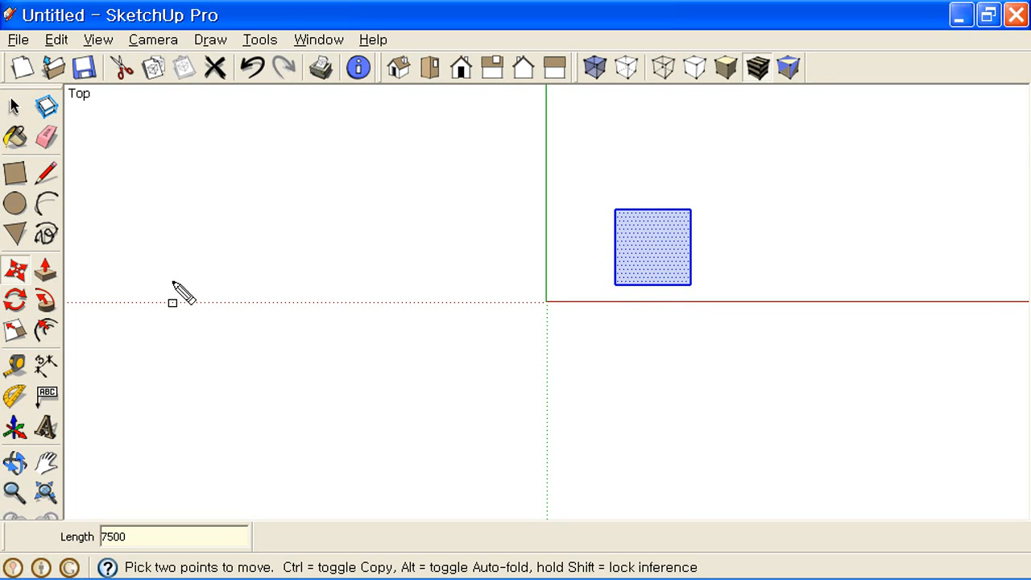
pyautogui.moveTo(117, 213)
pyautogui.mouseDown()
pyautogui.moveTo(211, 272)
pyautogui.moveTo(196, 285)
pyautogui.mouseUp()
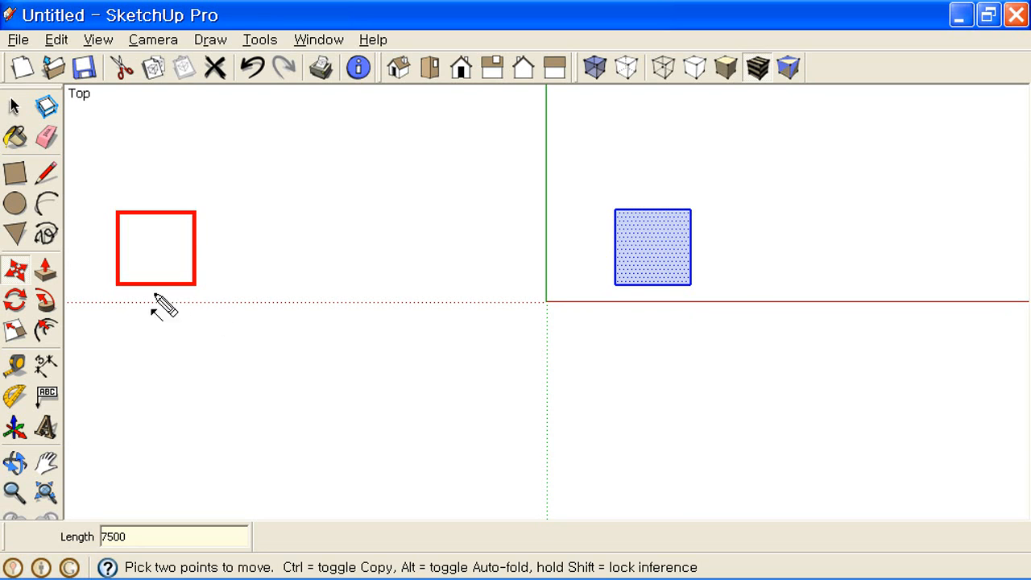
pyautogui.moveTo(118, 285)
pyautogui.mouseDown()
pyautogui.moveTo(341, 449)
pyautogui.moveTo(621, 327)
pyautogui.moveTo(615, 287)
pyautogui.mouseUp()
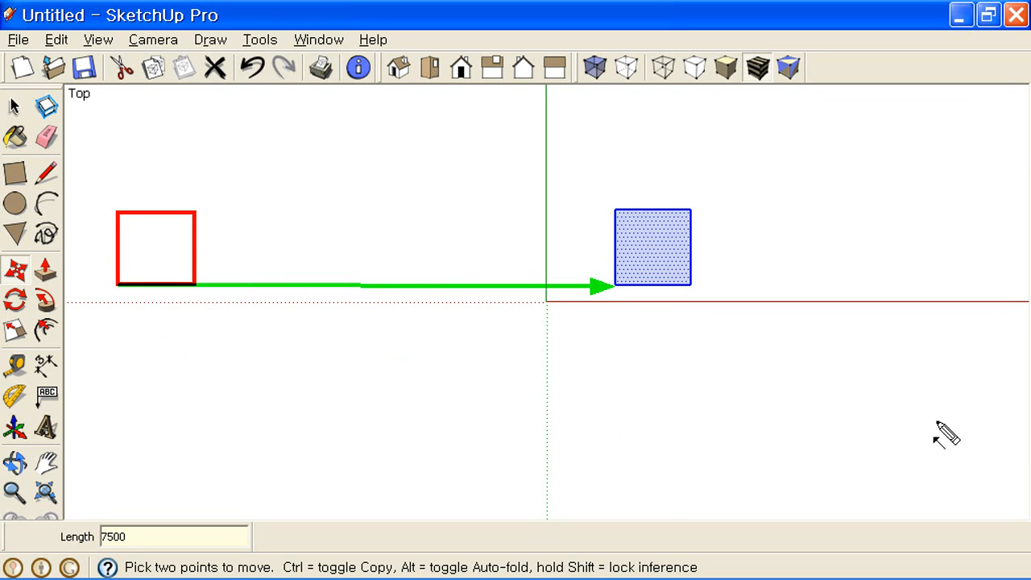
pyautogui.press('Escape')
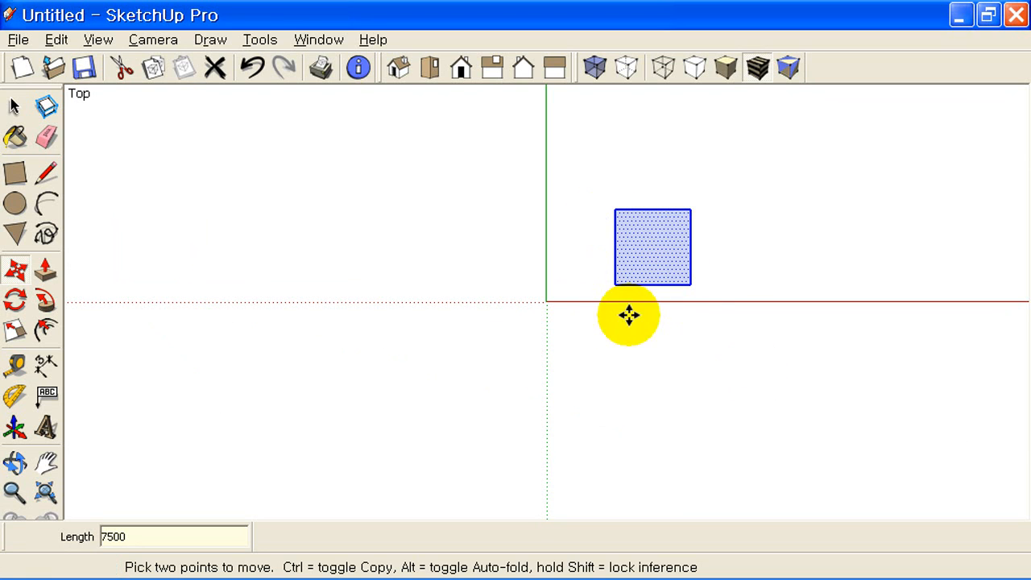
# Move the selected square 7500 mm back in the negative direction along the red axis.
pyautogui.click(690, 287)
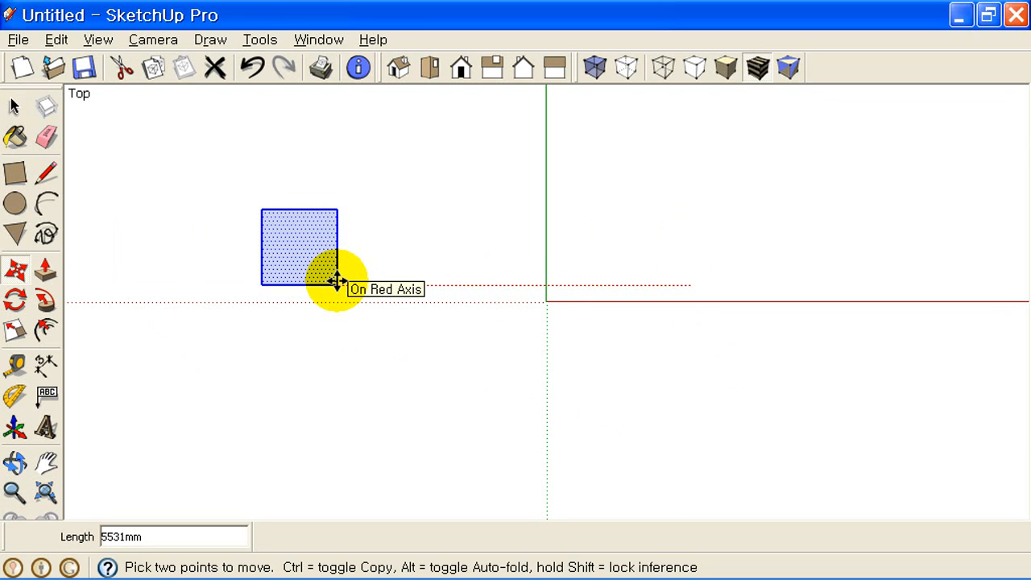
pyautogui.write('7500')
pyautogui.press('Return')
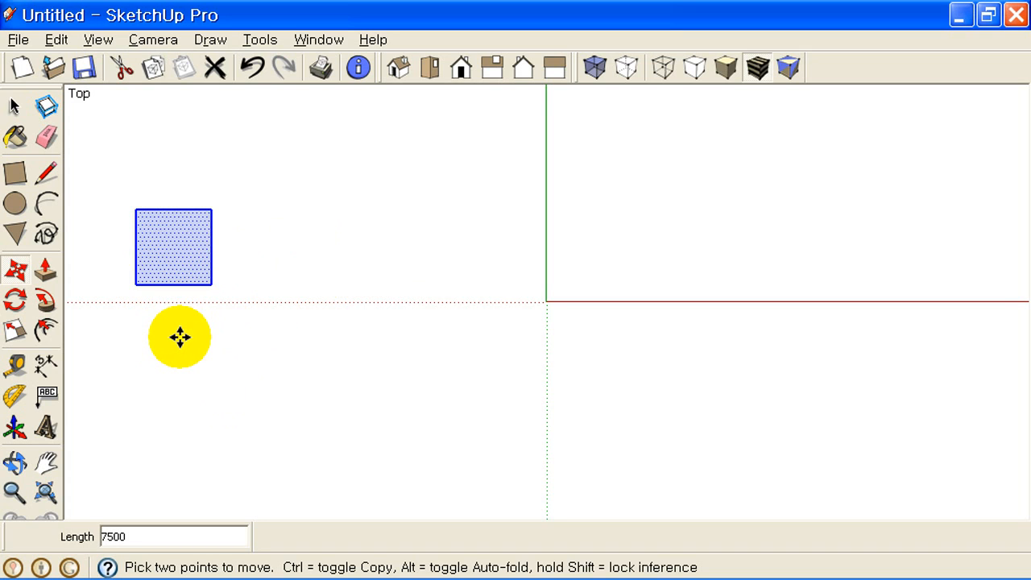
# Copy the square 2500 mm in the positive direction along the red axis, using its lower corner as the base point.
pyautogui.click(135, 284)
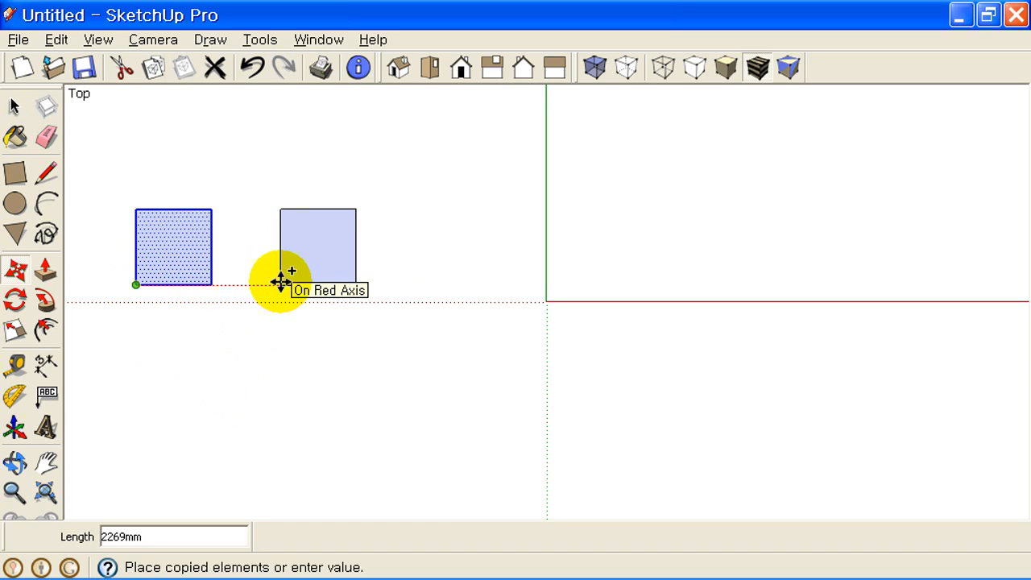
pyautogui.write('2')
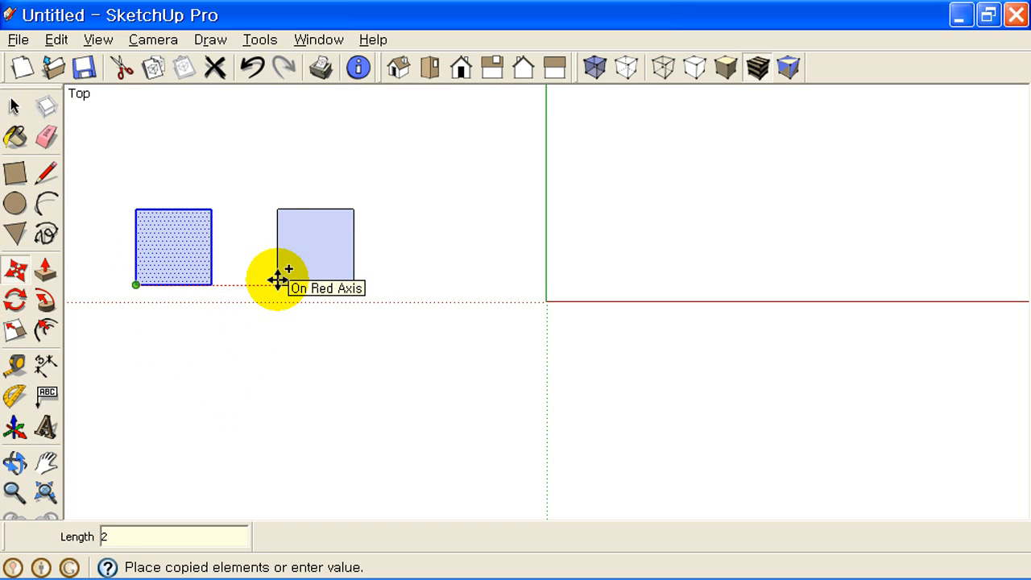
pyautogui.write('500')
pyautogui.press('Return')
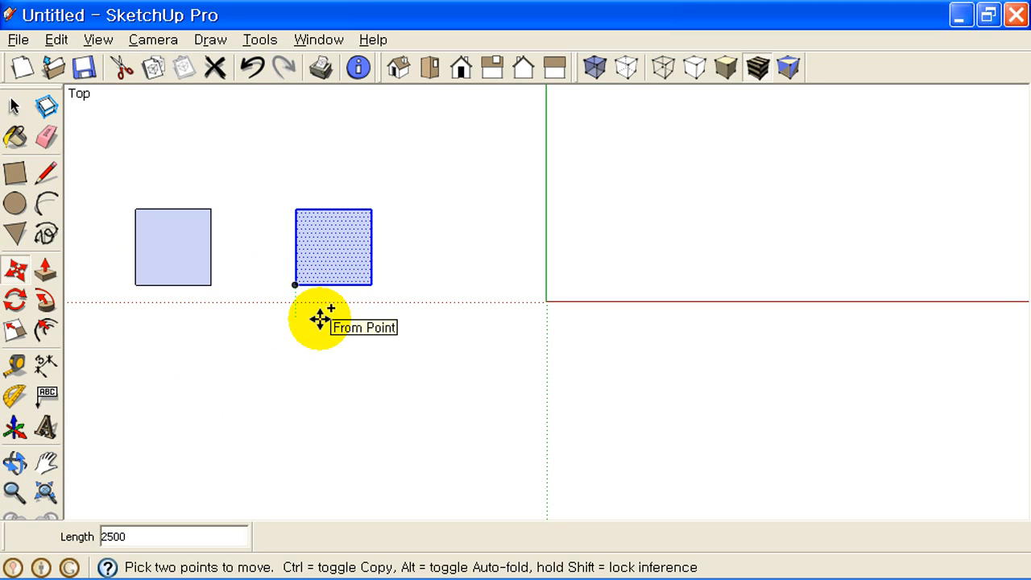
# Copy the second square another 3500 mm in the positive direction along the red axis.
pyautogui.click(295, 285)
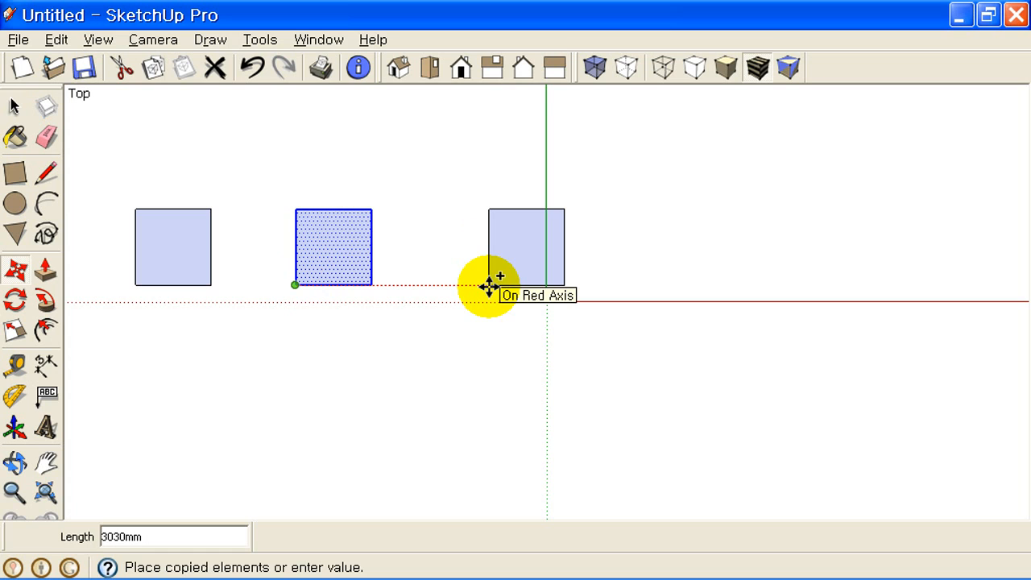
pyautogui.write('3500')
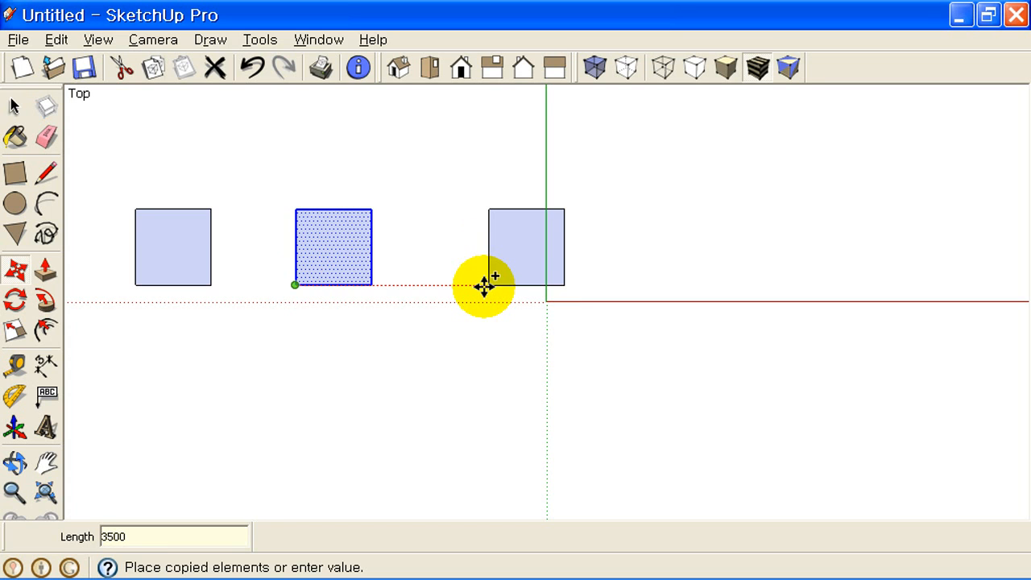
pyautogui.press('Return')
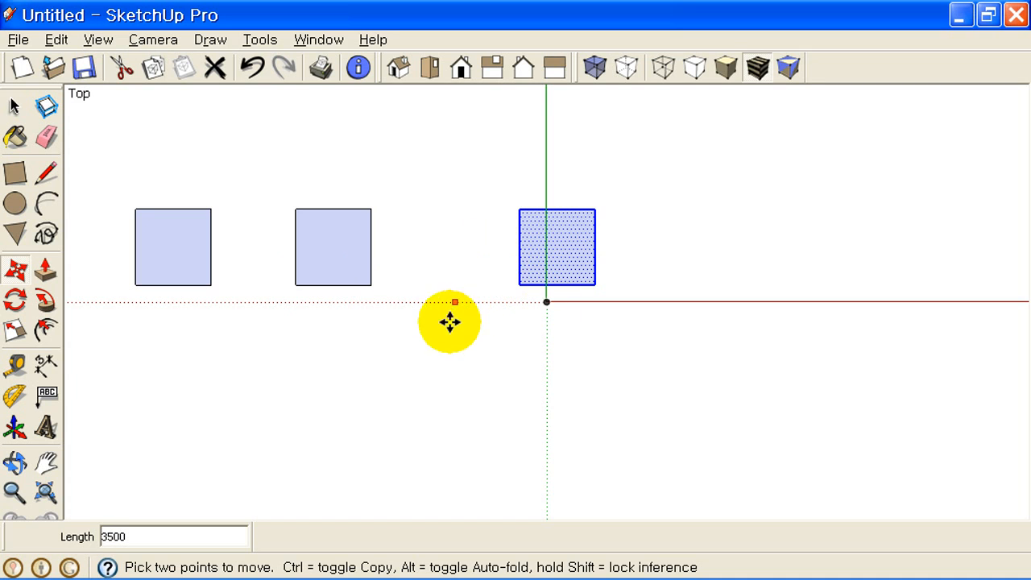
# Undo the last two square copies.
pyautogui.hotkey('ctrl', 'z')
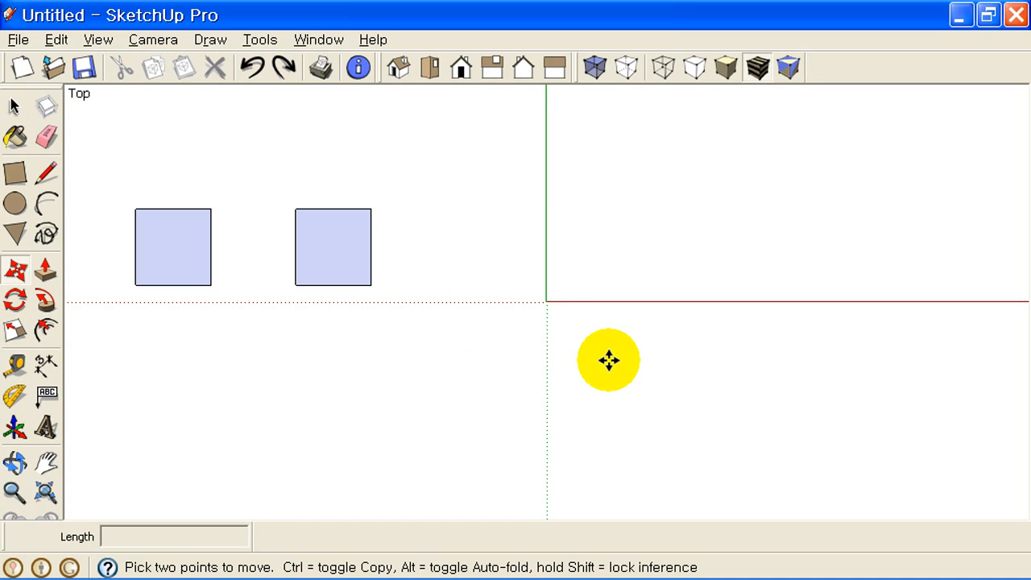
pyautogui.hotkey('ctrl', 'z')
# Select the original square and use Move in copy mode to place a copy 2500 mm along the positive red axis.
pyautogui.click(16, 108)
pyautogui.moveTo(115, 187); pyautogui.dragTo(232, 309)
pyautogui.click(16, 267)
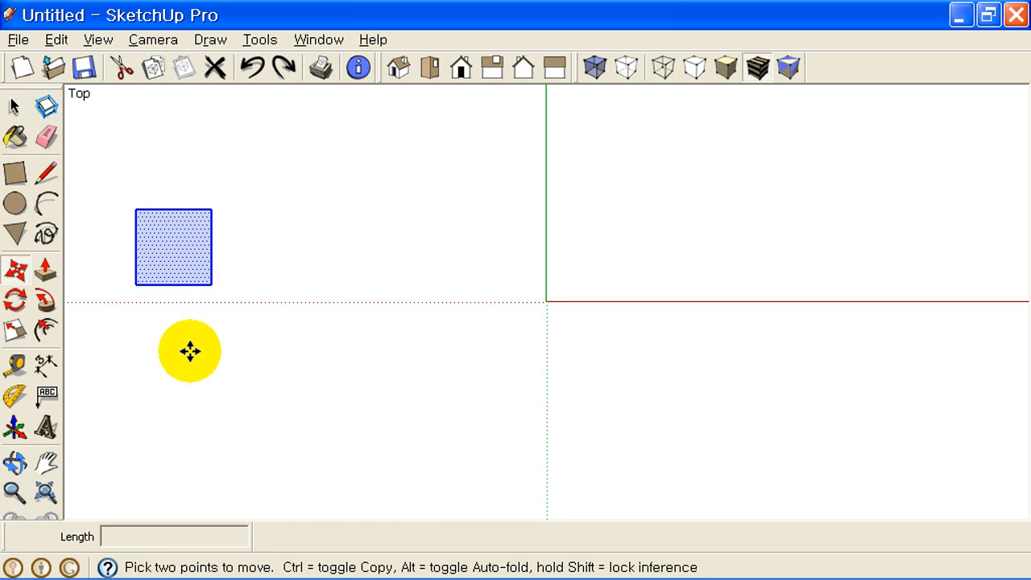
pyautogui.click(137, 284)
pyautogui.press('ctrl')
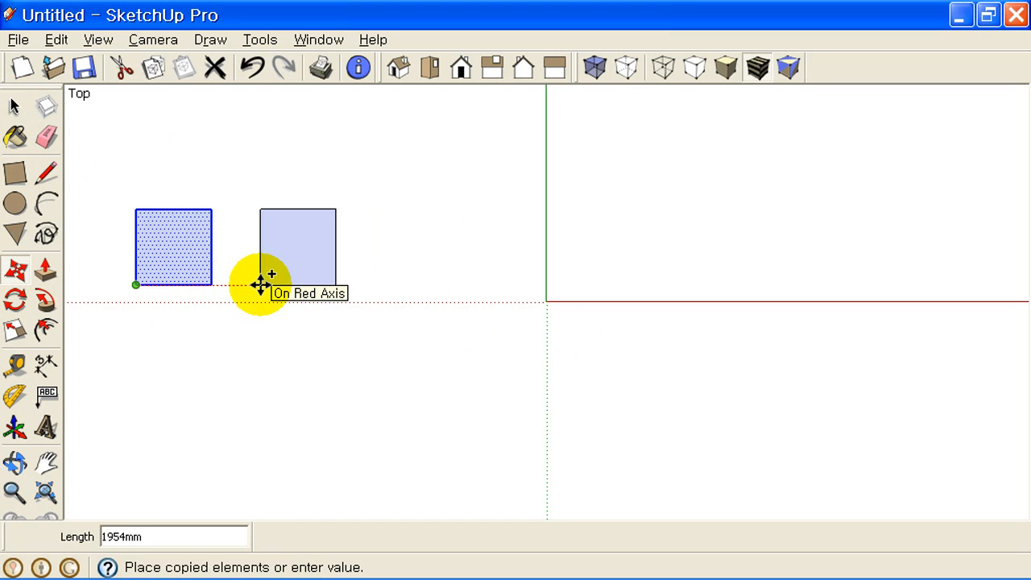
pyautogui.write('2500')
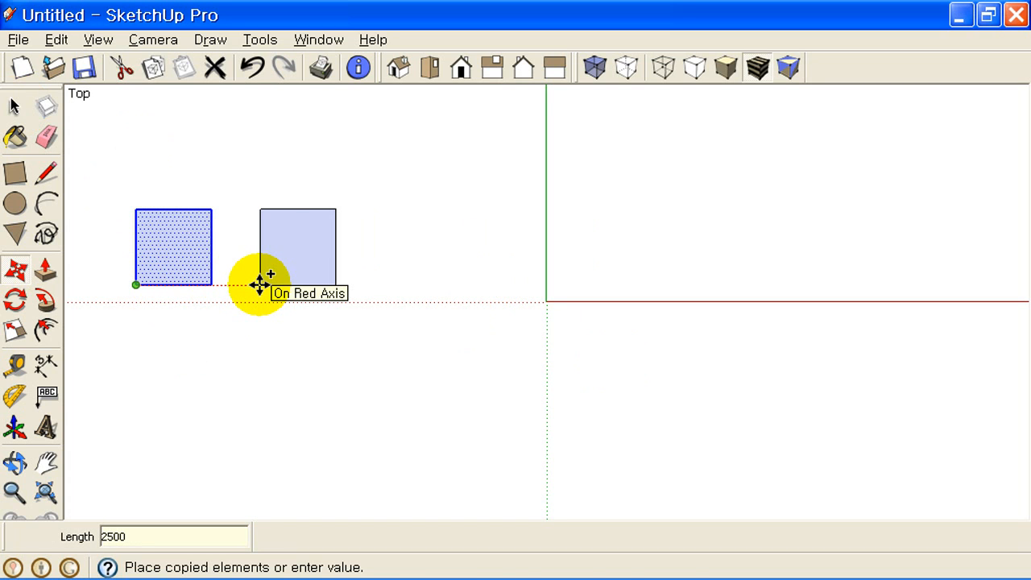
pyautogui.press('Return')
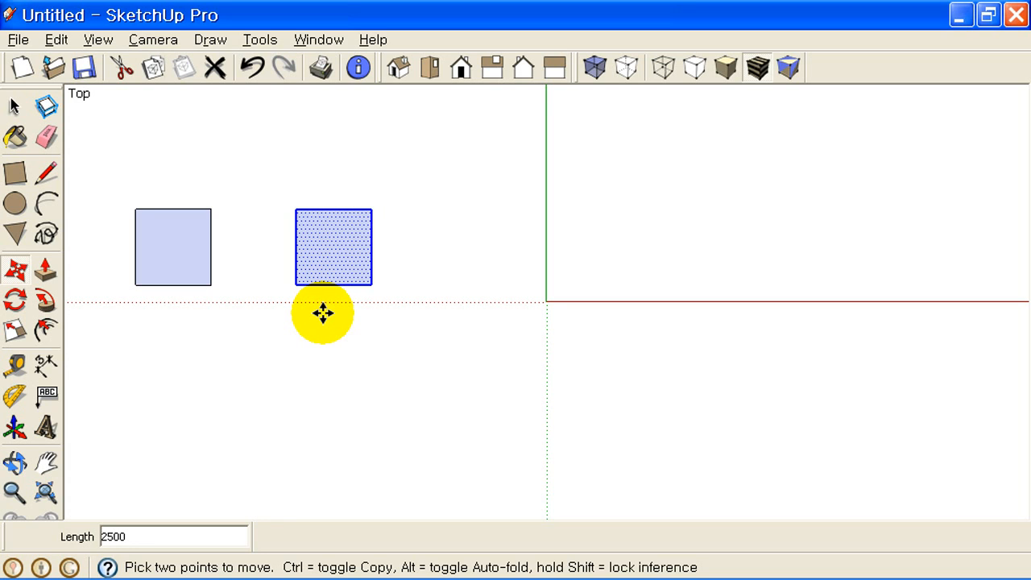
# Multiply the copy with 5* to create a row of five equally spaced copies along the red axis.
pyautogui.write('5')
pyautogui.write('*')
pyautogui.press('Return')
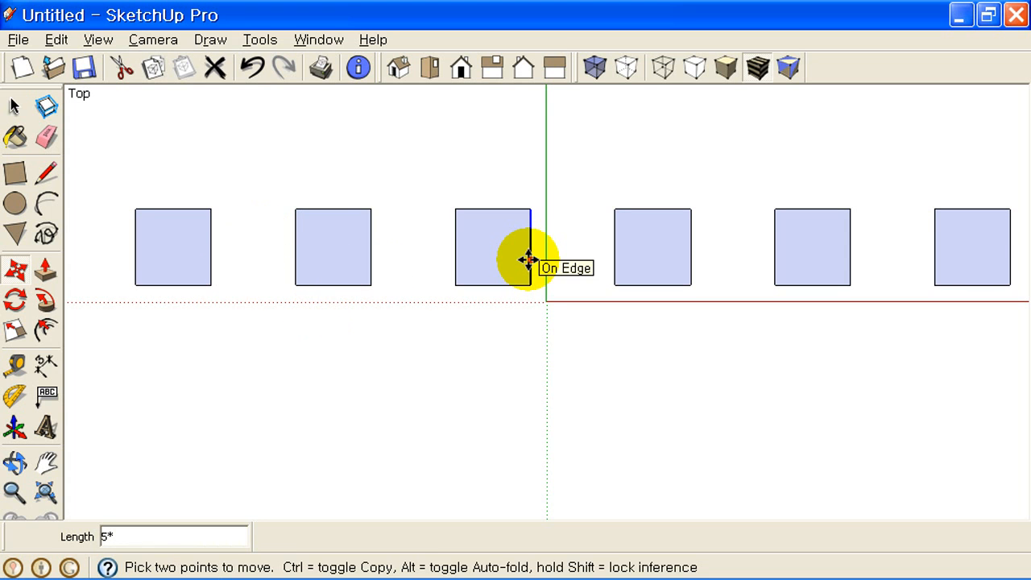
pyautogui.scroll(-1, 528, 259)
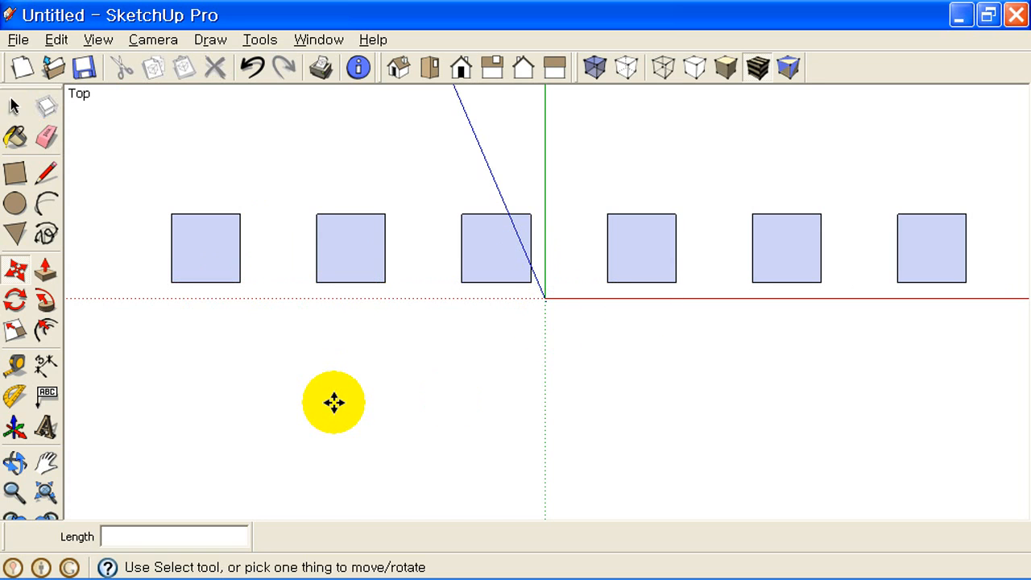
pyautogui.hotkey('ctrl', 'shift', 'd')
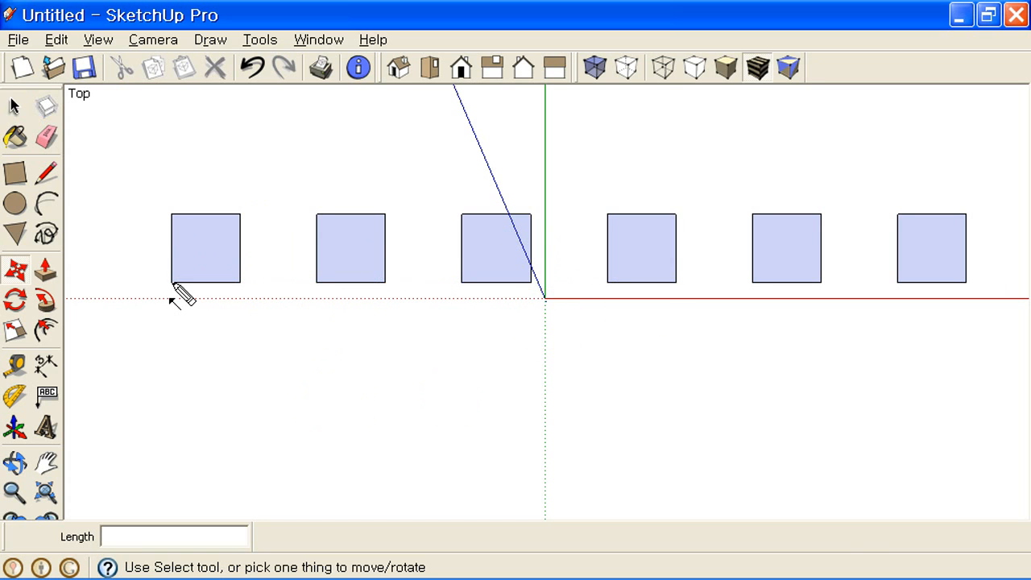
pyautogui.moveTo(171, 282)
pyautogui.mouseDown()
pyautogui.moveTo(298, 319)
pyautogui.moveTo(313, 285)
pyautogui.mouseUp()
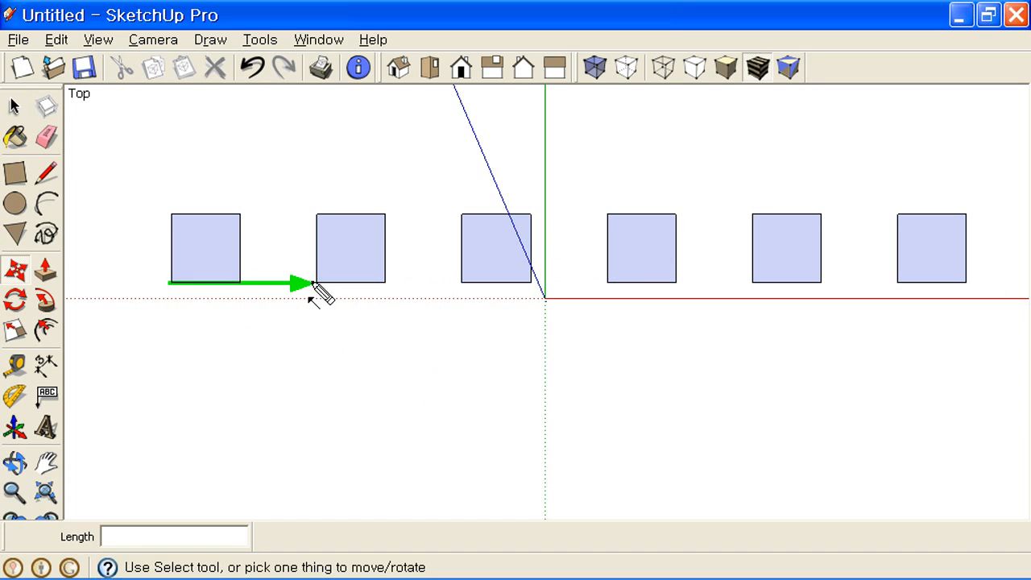
pyautogui.moveTo(248, 287)
pyautogui.mouseDown()
pyautogui.moveTo(244, 256)
pyautogui.moveTo(257, 277)
pyautogui.moveTo(249, 272)
pyautogui.mouseUp()
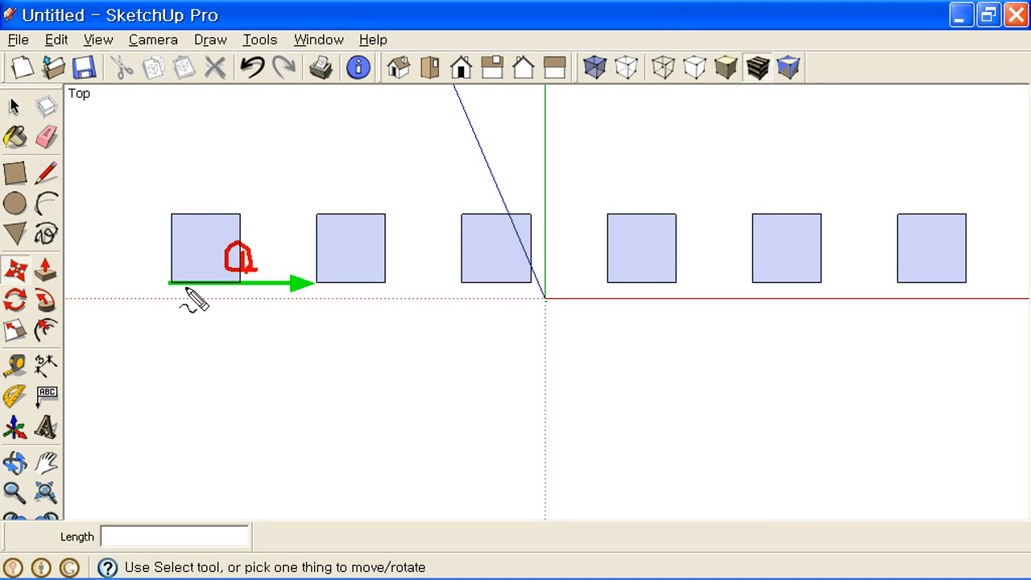
pyautogui.moveTo(167, 288)
pyautogui.mouseDown()
pyautogui.moveTo(264, 317)
pyautogui.moveTo(318, 282)
pyautogui.mouseUp()
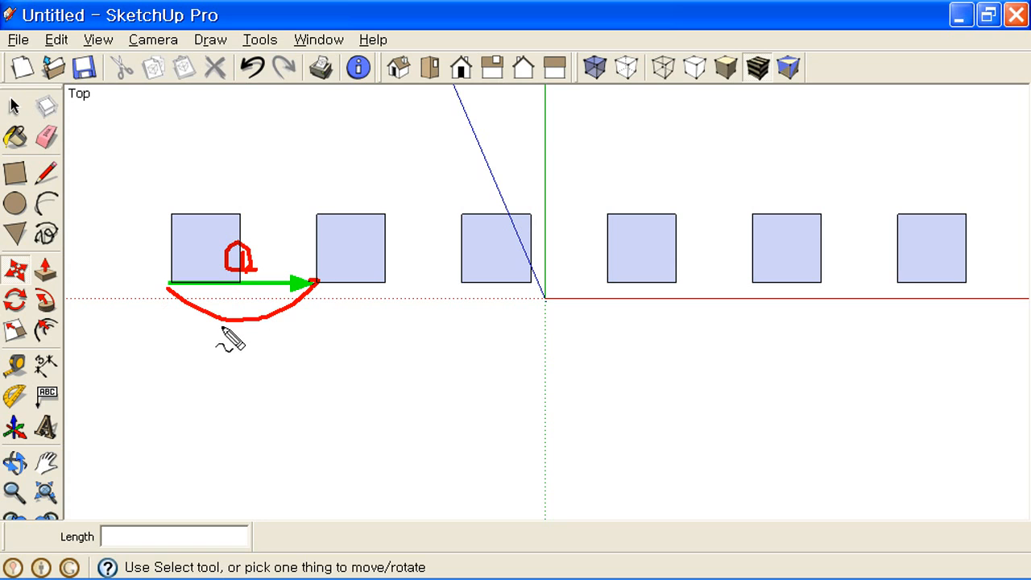
pyautogui.moveTo(222, 327)
pyautogui.mouseDown()
pyautogui.moveTo(217, 355)
pyautogui.moveTo(249, 362)
pyautogui.moveTo(269, 338)
pyautogui.moveTo(287, 354)
pyautogui.mouseUp()
pyautogui.moveTo(295, 345)
pyautogui.mouseDown()
pyautogui.moveTo(315, 353)
pyautogui.moveTo(311, 342)
pyautogui.mouseUp()
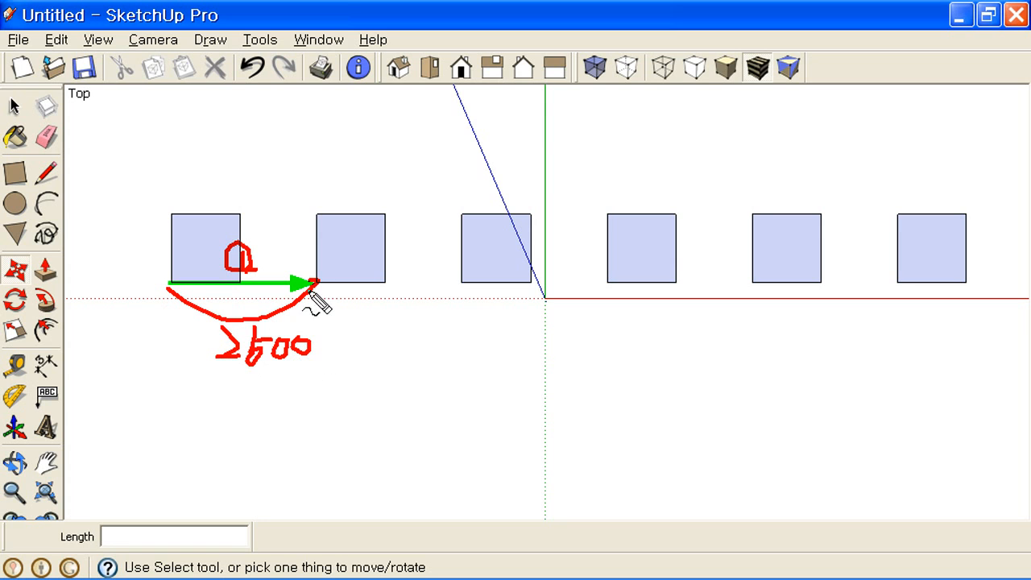
pyautogui.moveTo(320, 284)
pyautogui.mouseDown()
pyautogui.moveTo(460, 281)
pyautogui.moveTo(544, 305)
pyautogui.moveTo(614, 282)
pyautogui.mouseUp()
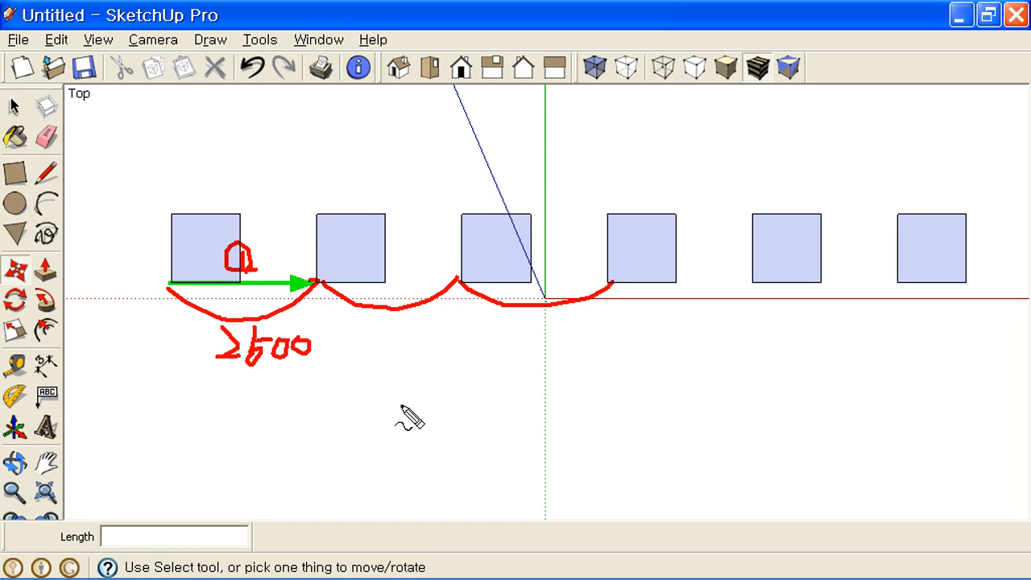
pyautogui.moveTo(368, 397)
pyautogui.mouseDown()
pyautogui.moveTo(391, 421)
pyautogui.moveTo(360, 417)
pyautogui.moveTo(386, 416)
pyautogui.moveTo(260, 477)
pyautogui.moveTo(198, 532)
pyautogui.moveTo(212, 541)
pyautogui.moveTo(203, 524)
pyautogui.mouseUp()
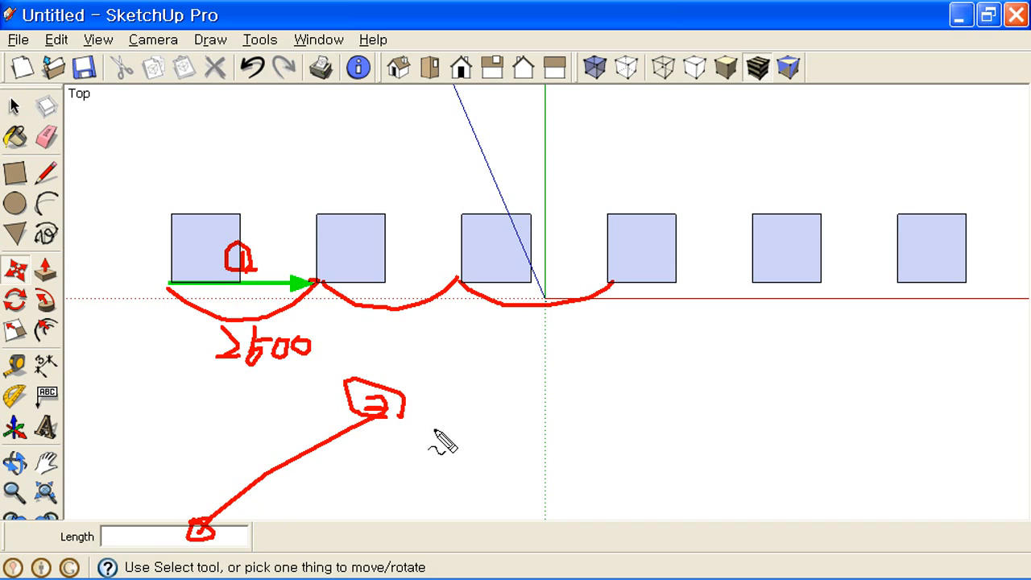
pyautogui.moveTo(434, 428)
pyautogui.mouseDown()
pyautogui.moveTo(427, 474)
pyautogui.moveTo(425, 442)
pyautogui.moveTo(494, 476)
pyautogui.moveTo(518, 438)
pyautogui.moveTo(478, 468)
pyautogui.moveTo(511, 477)
pyautogui.mouseUp()
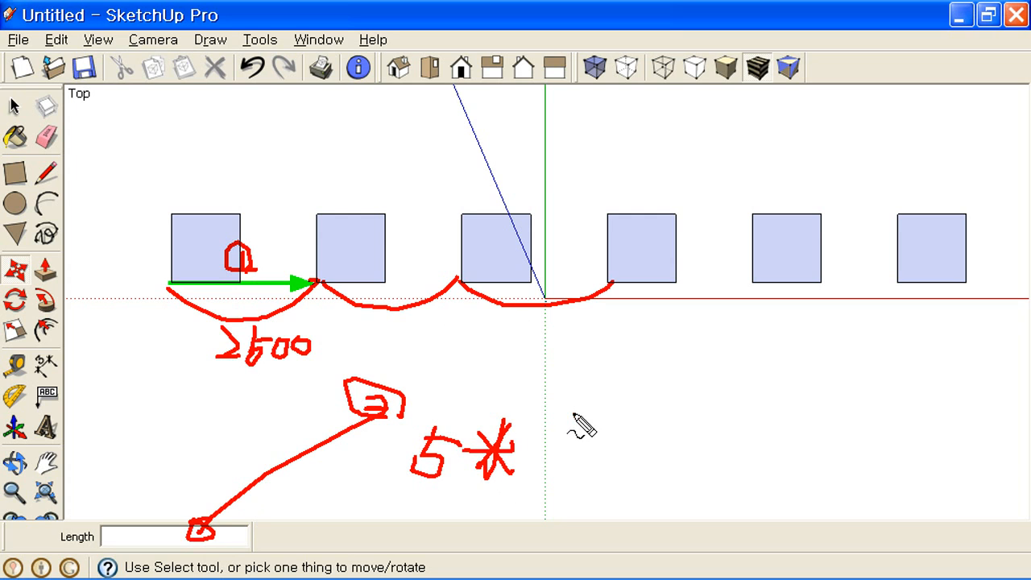
pyautogui.moveTo(574, 415)
pyautogui.mouseDown()
pyautogui.moveTo(582, 467)
pyautogui.moveTo(549, 463)
pyautogui.moveTo(554, 484)
pyautogui.mouseUp()
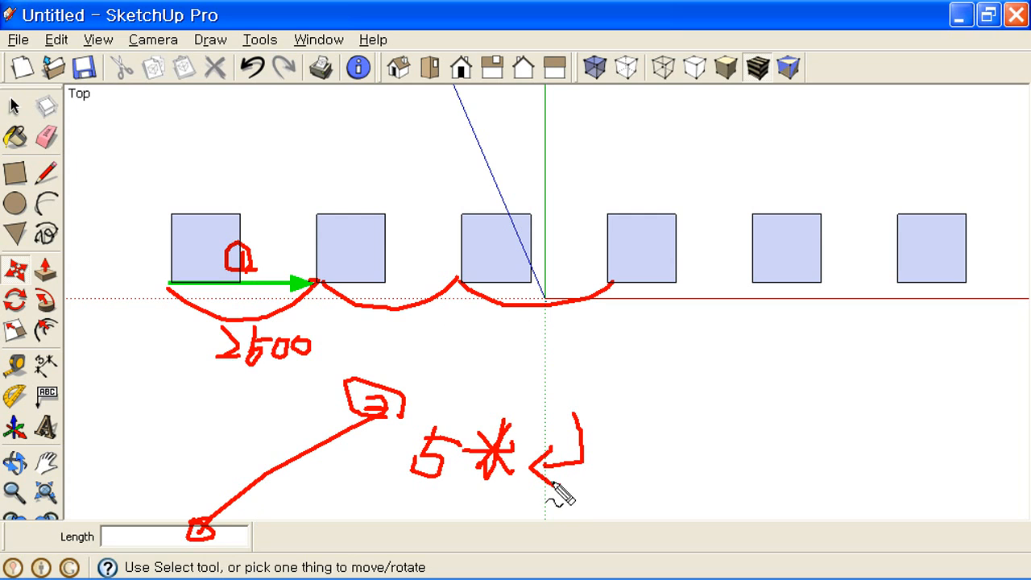
pyautogui.moveTo(344, 192); pyautogui.dragTo(376, 194)
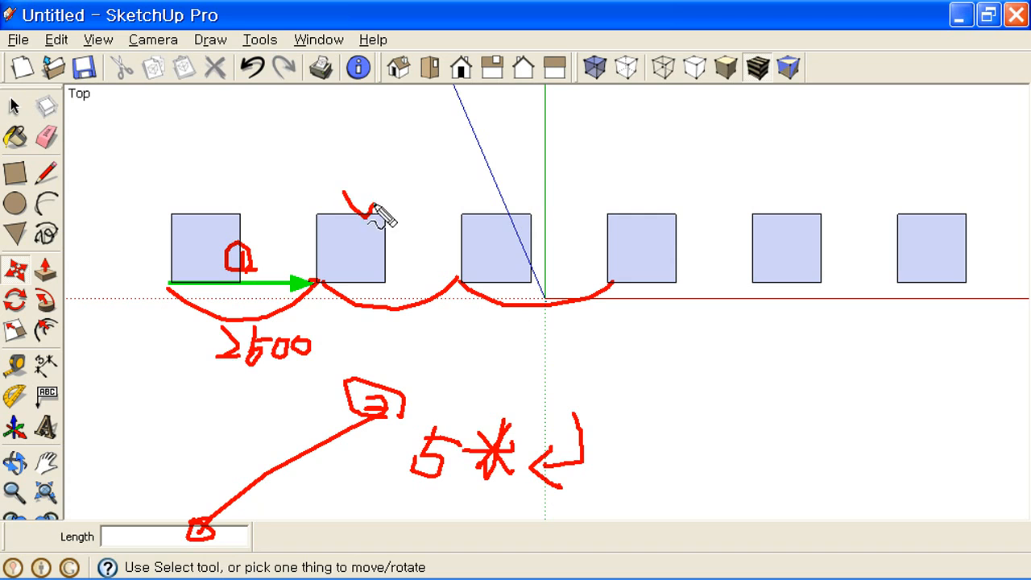
pyautogui.moveTo(489, 202)
pyautogui.mouseDown()
pyautogui.moveTo(500, 220)
pyautogui.moveTo(553, 206)
pyautogui.mouseUp()
pyautogui.moveTo(647, 193); pyautogui.dragTo(684, 195)
pyautogui.moveTo(787, 196); pyautogui.dragTo(816, 196)
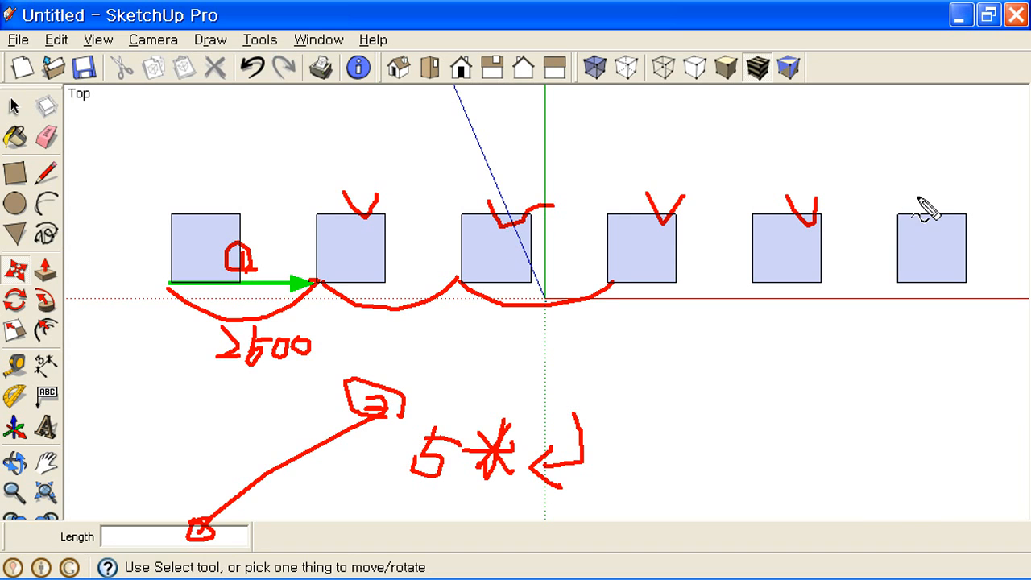
pyautogui.moveTo(917, 196); pyautogui.dragTo(964, 191)
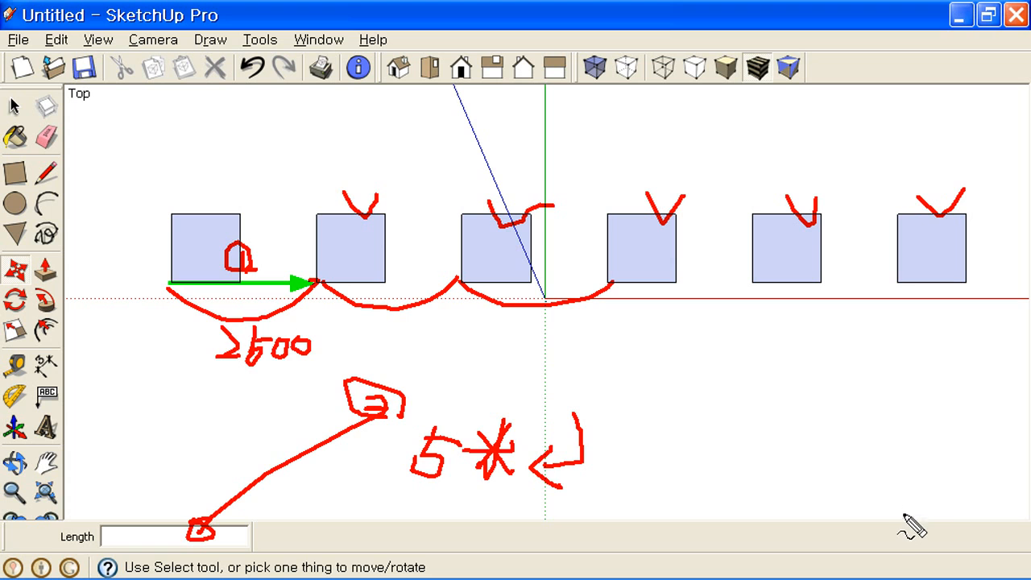
pyautogui.press('Escape')
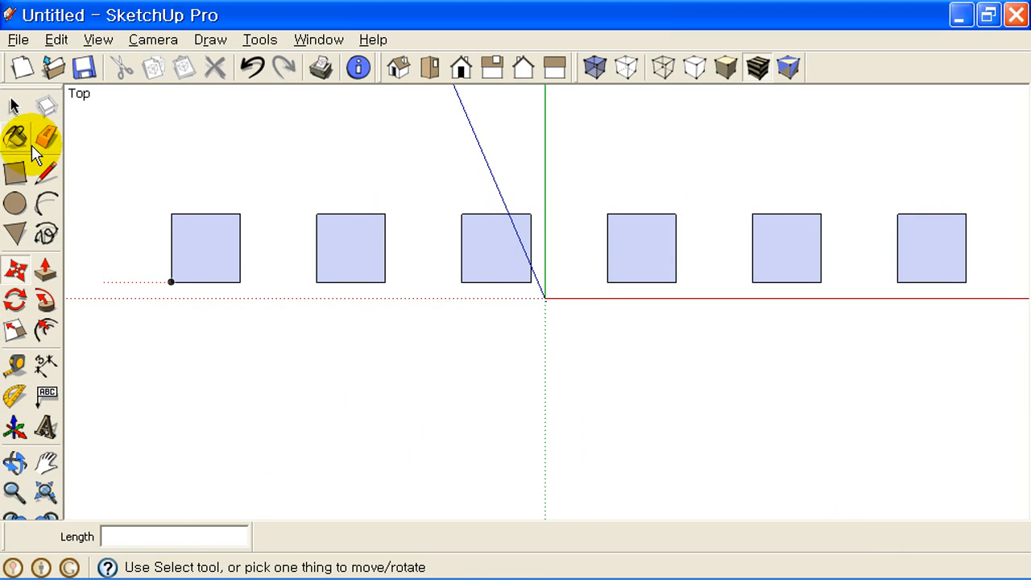
# Select the row of six squares, copy it about 1875 mm along the negative green axis, and multiply the copy with 2*.
pyautogui.click(11, 104)
pyautogui.moveTo(98, 143); pyautogui.dragTo(282, 258)
pyautogui.moveTo(839, 342); pyautogui.dragTo(996, 318)
pyautogui.click(18, 276)
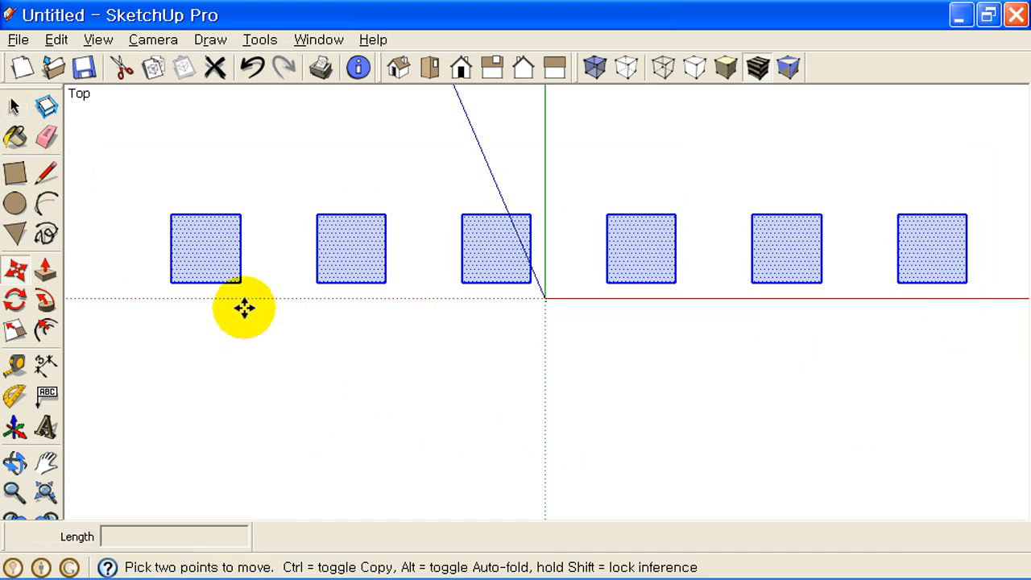
pyautogui.click(171, 282)
pyautogui.press('ctrl')
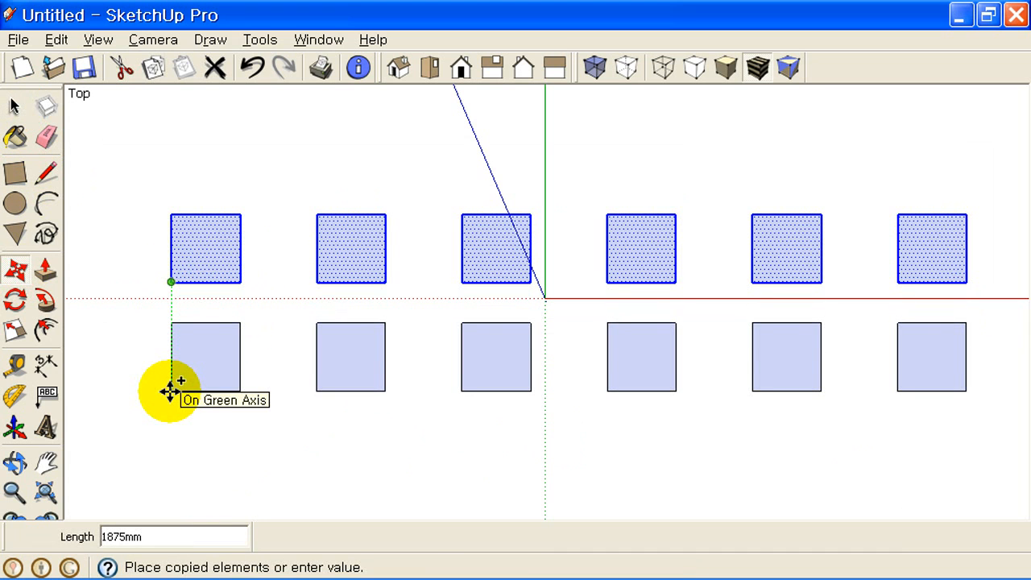
pyautogui.click(170, 392)
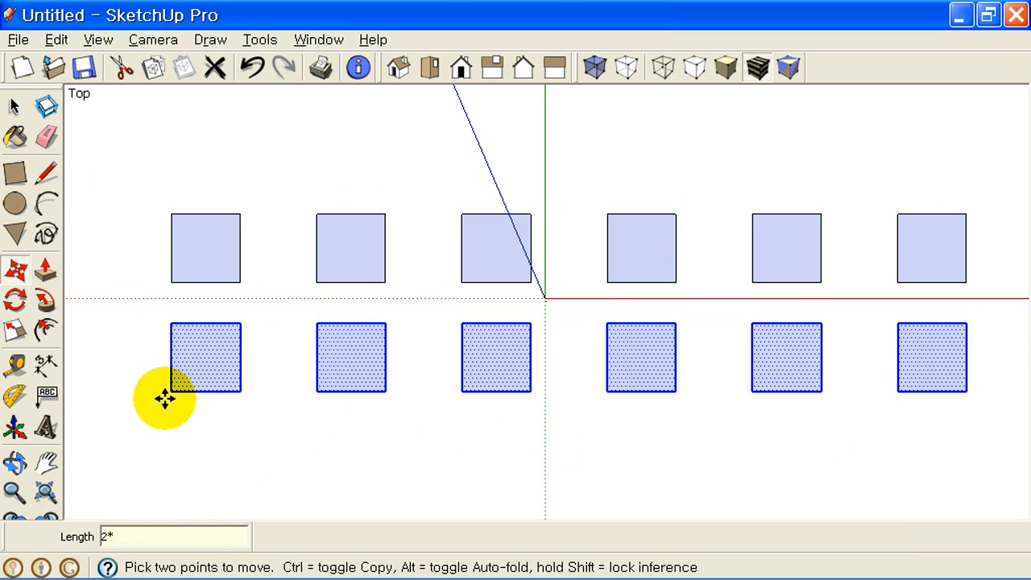
pyautogui.press('Return')
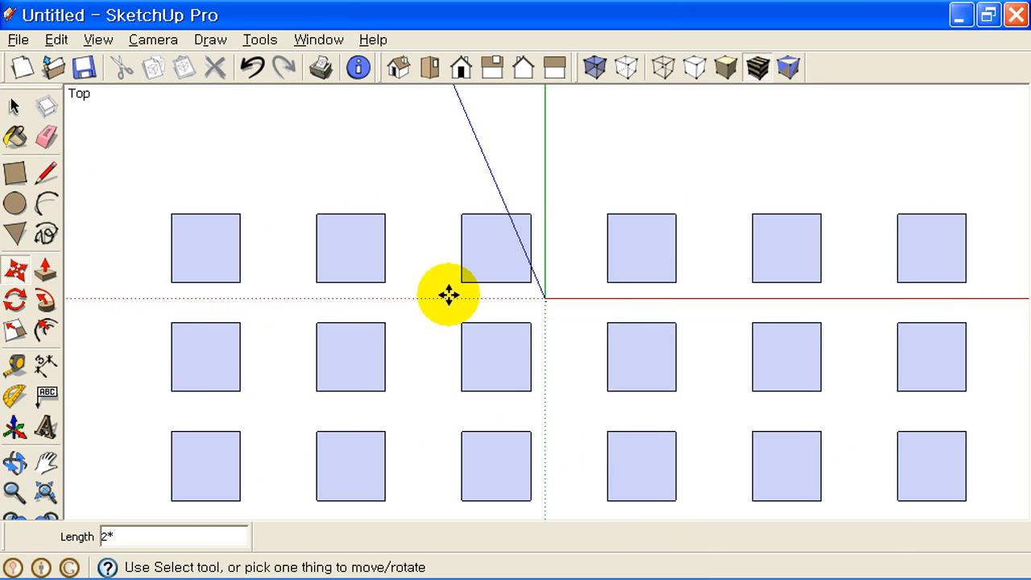
# Copy the uppermost row of squares along the positive green axis so the copies adjoin the originals, and multiply the copy with 4*.
pyautogui.scroll(-2, 449, 295)
pyautogui.click(15, 105)
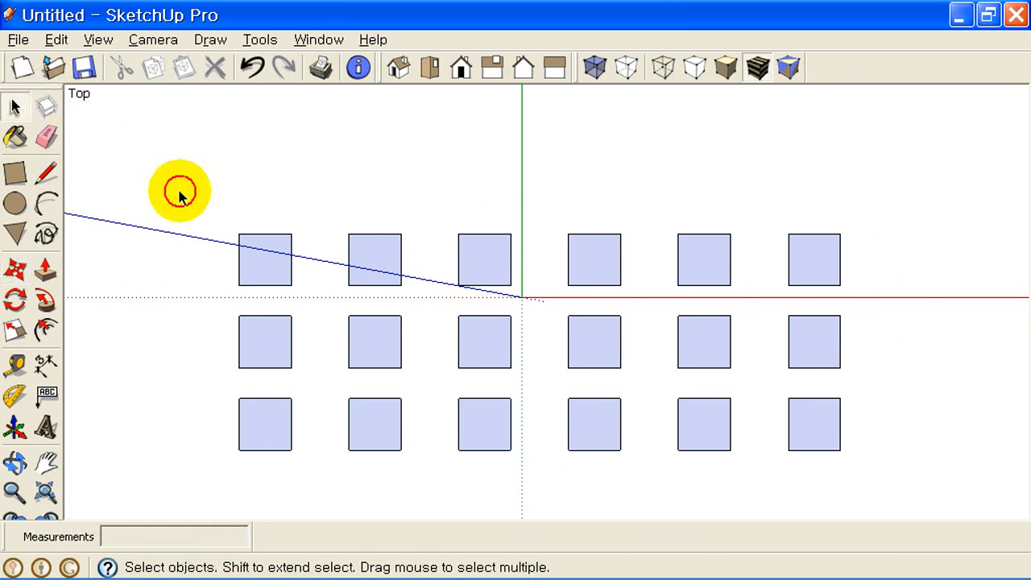
pyautogui.moveTo(178, 191); pyautogui.dragTo(897, 299)
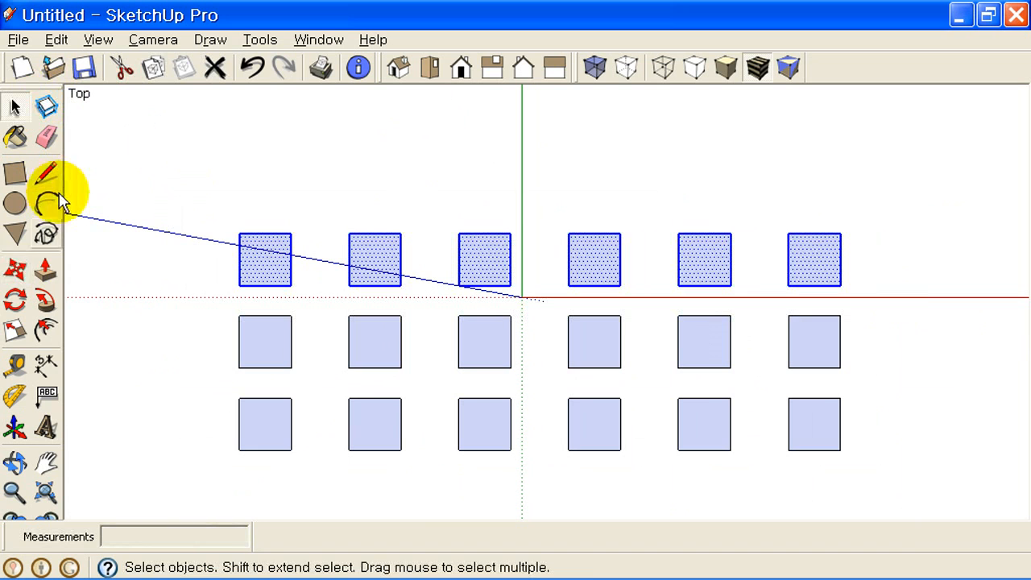
pyautogui.click(14, 277)
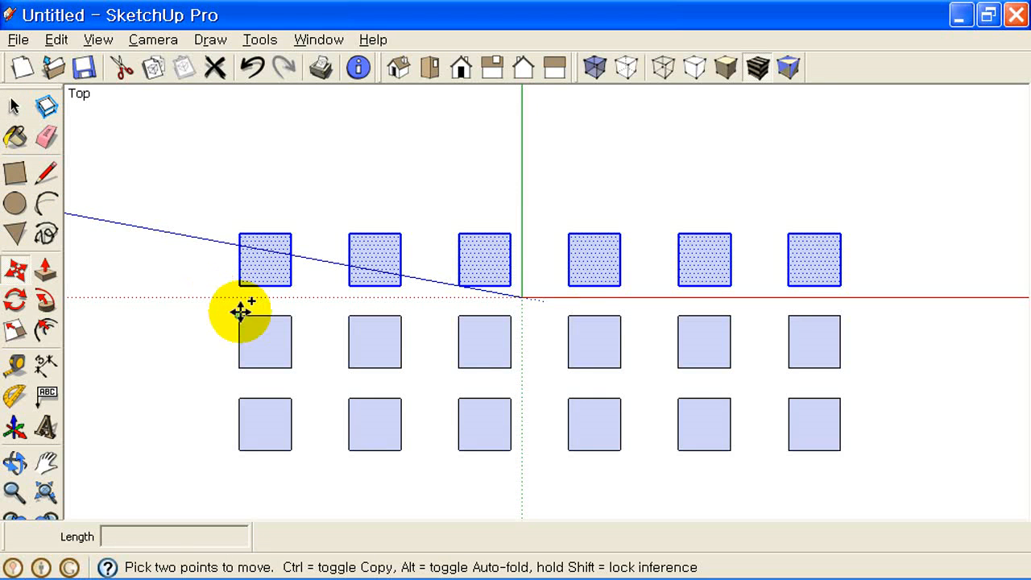
pyautogui.click(240, 285)
pyautogui.press('ctrl')
pyautogui.click(242, 229)
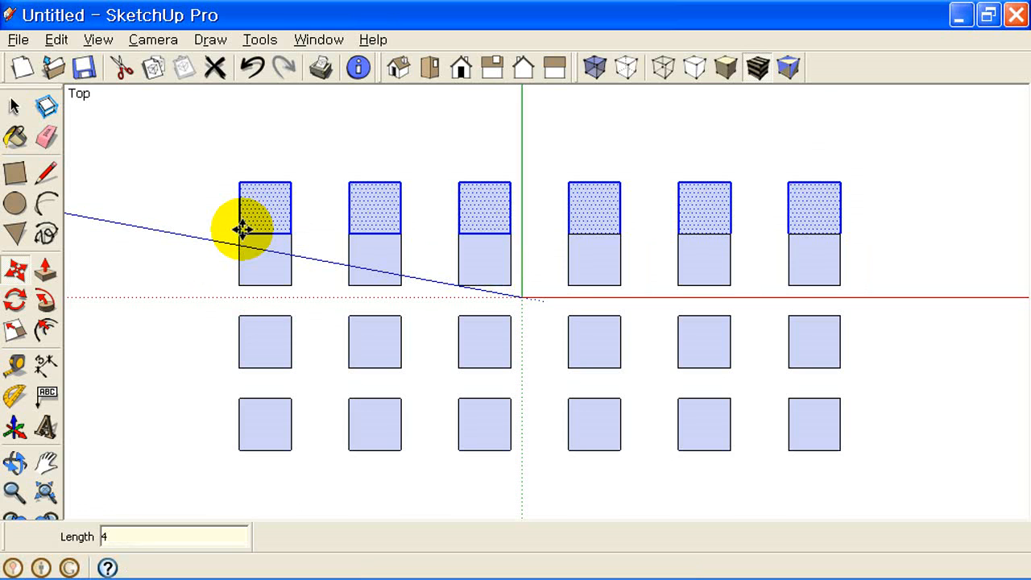
pyautogui.press('Return')
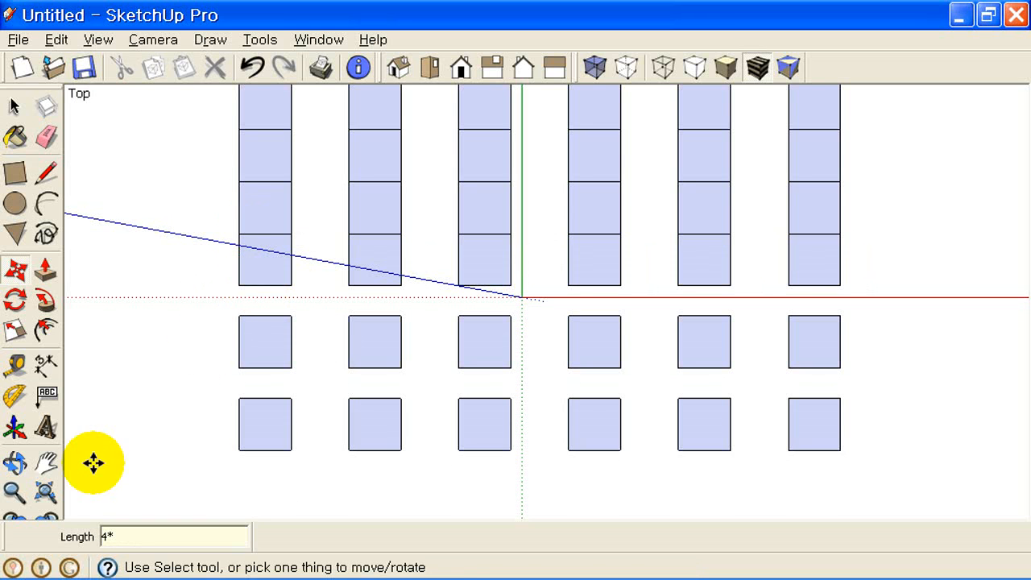
pyautogui.click(47, 491)
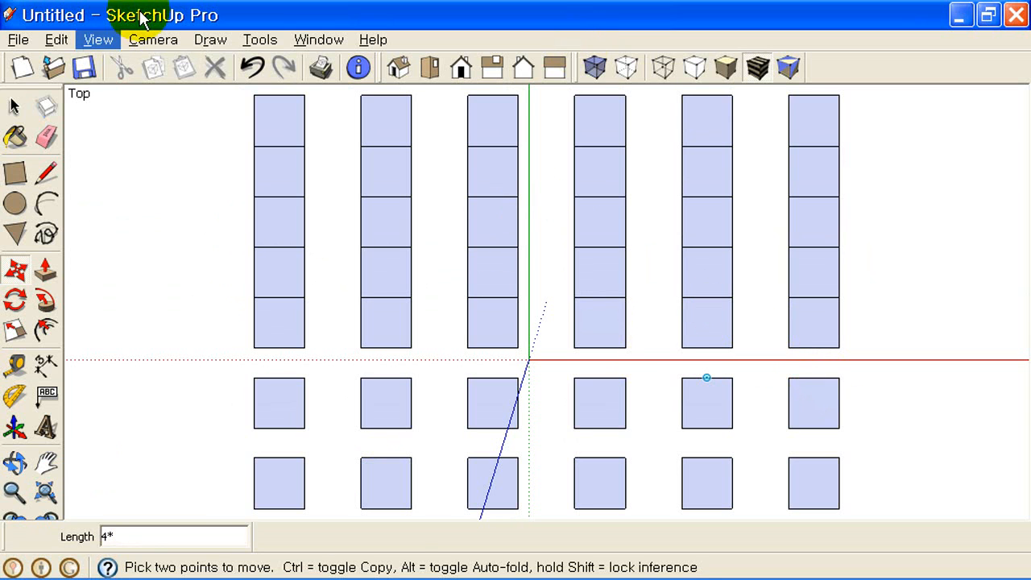
# Start a new file without saving the current one and draw a rectangle about 1008 by 819 mm above the negative red axis.
pyautogui.click(32, 71)
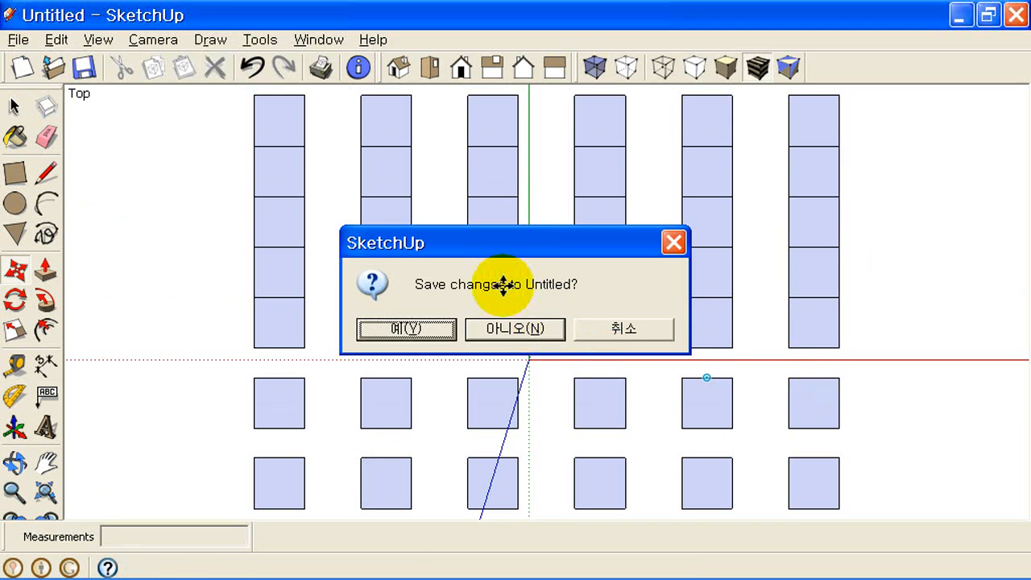
pyautogui.press('n')
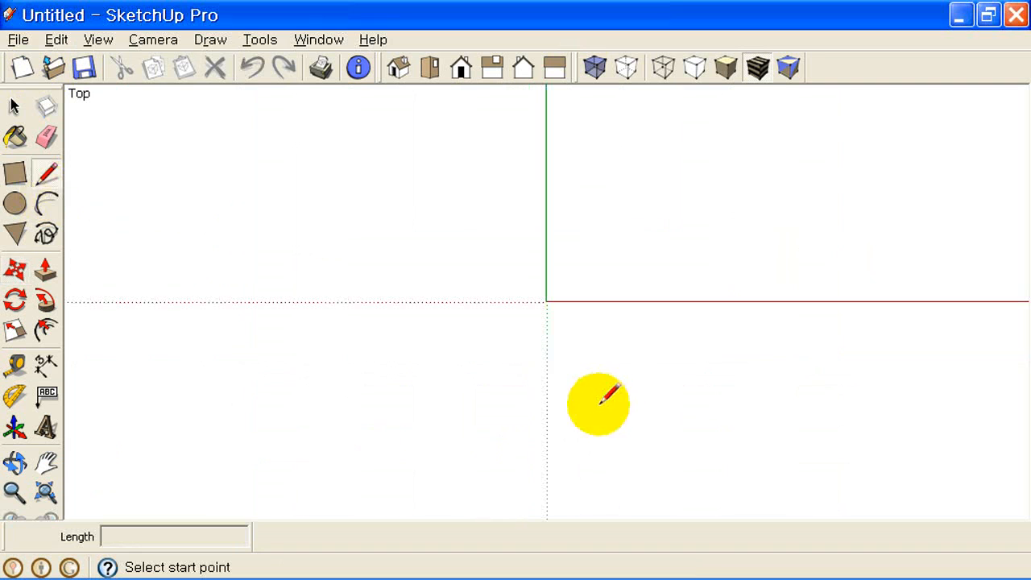
pyautogui.click(15, 173)
pyautogui.click(125, 231)
pyautogui.click(200, 294)
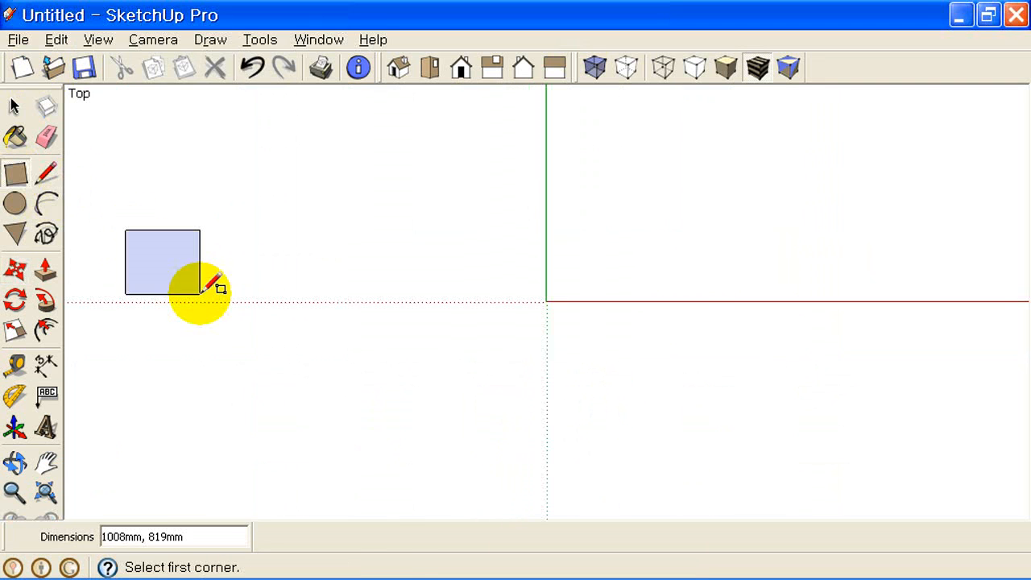
# Copy the rectangle along the positive red axis past the origin and divide the span into six equal intervals with 6/.
pyautogui.click(14, 105)
pyautogui.moveTo(107, 195); pyautogui.dragTo(256, 345)
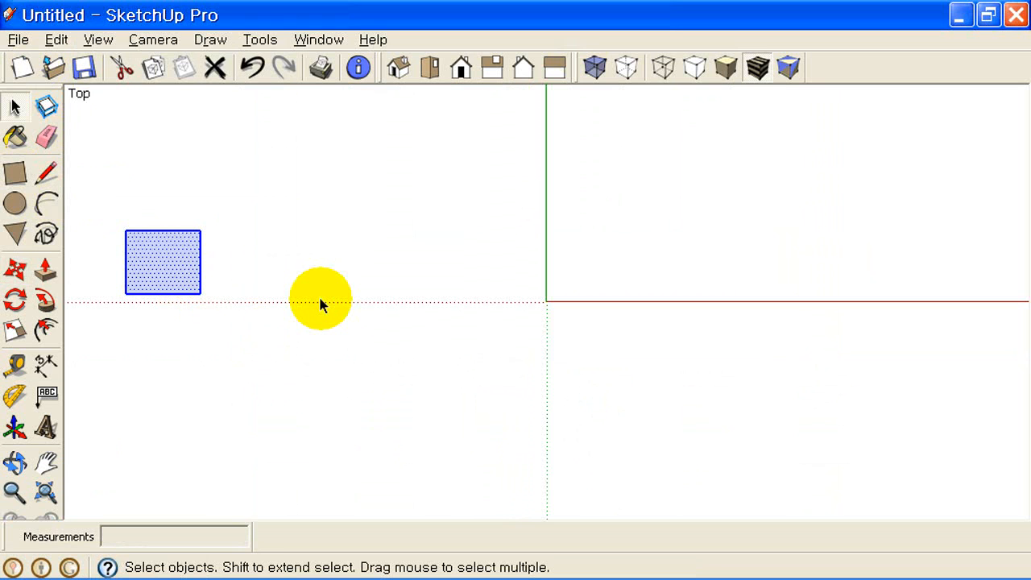
pyautogui.click(14, 269)
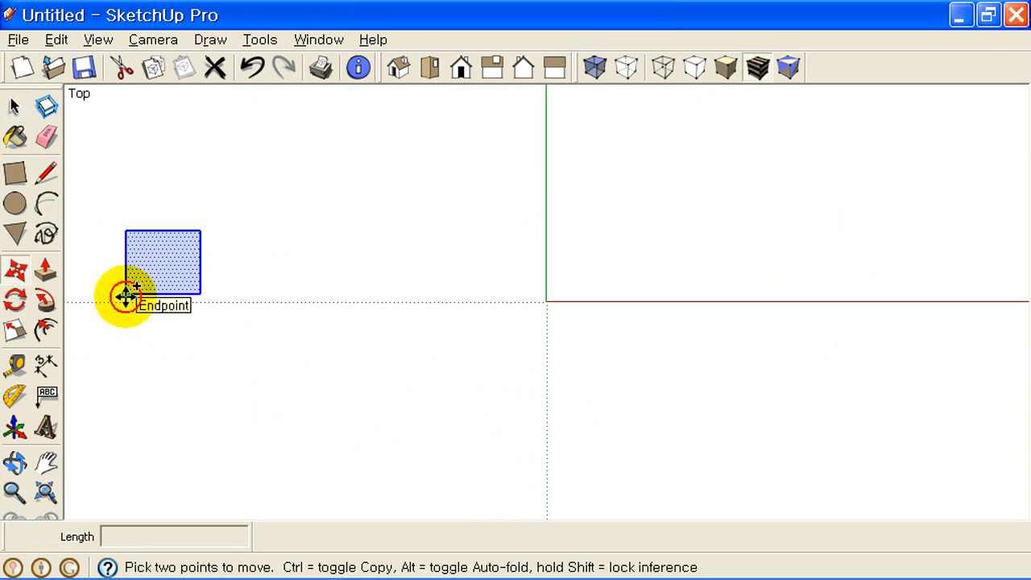
pyautogui.click(126, 293)
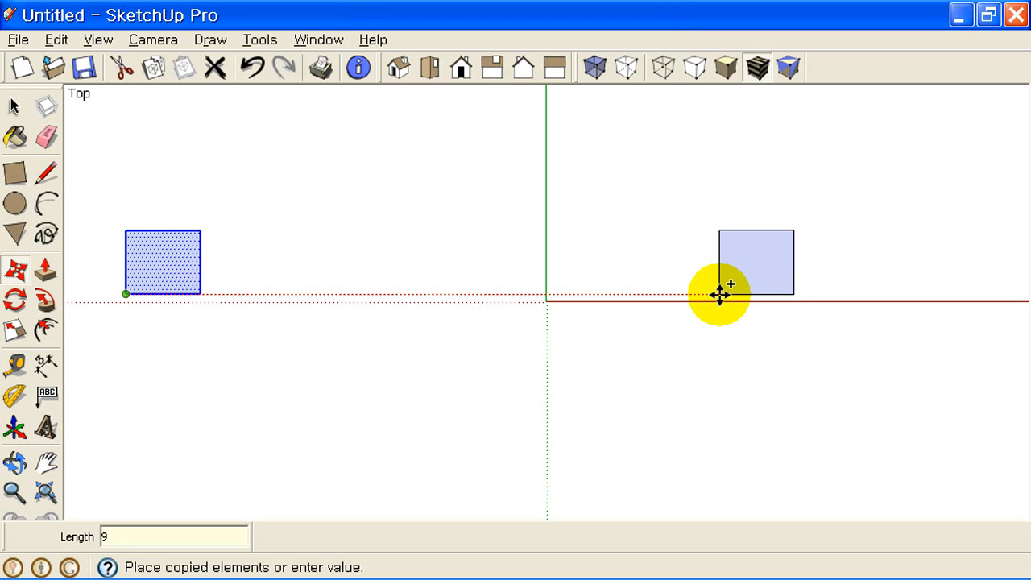
pyautogui.press('Return')
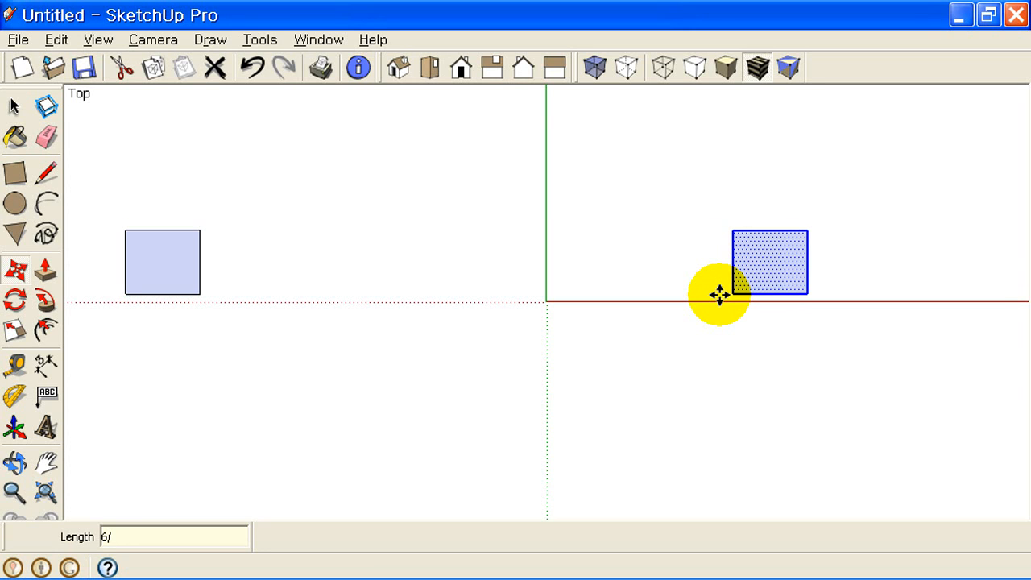
pyautogui.press('Return')
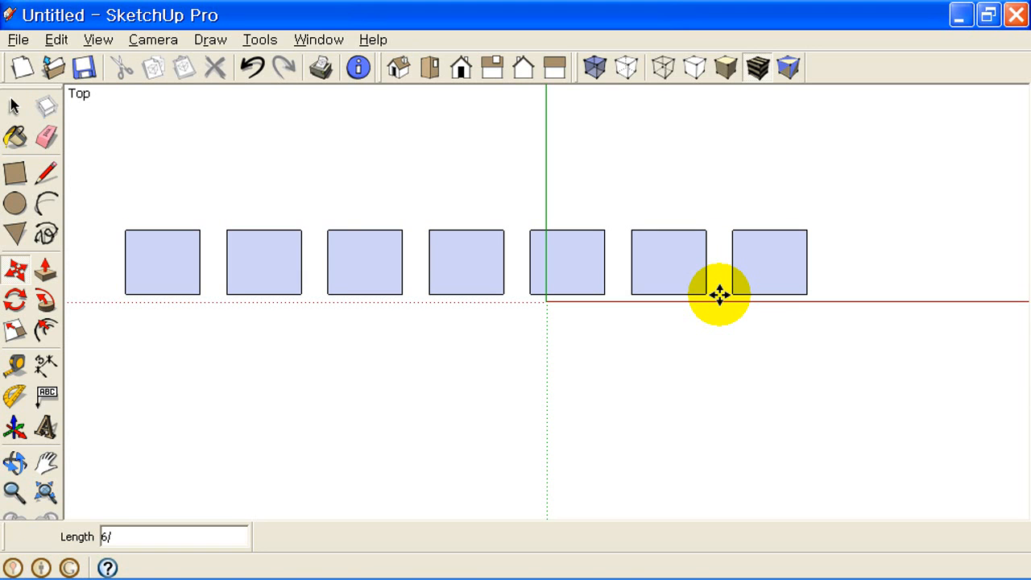
pyautogui.scroll(2, 345, 256)
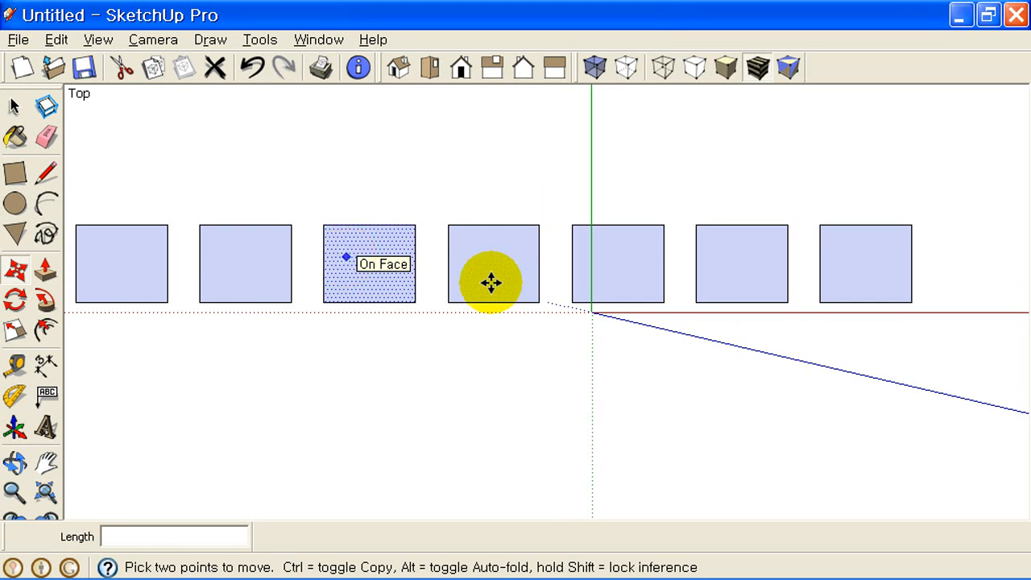
pyautogui.moveTo(479, 267); pyautogui.dragTo(516, 274, button='middle')
pyautogui.hotkey('ctrl', 'shift', 'd')
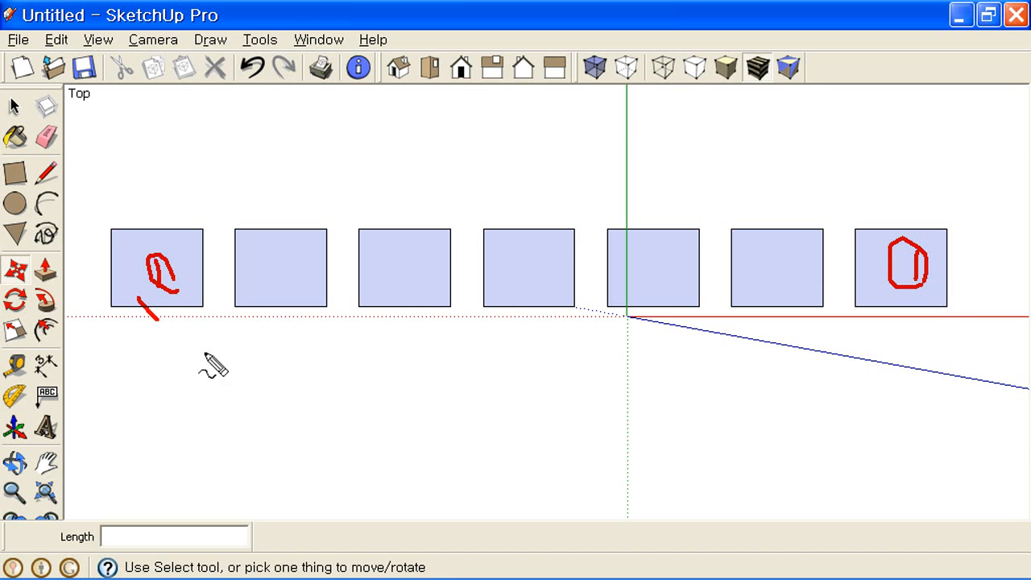
pyautogui.moveTo(205, 354)
pyautogui.mouseDown()
pyautogui.moveTo(339, 413)
pyautogui.moveTo(725, 385)
pyautogui.mouseUp()
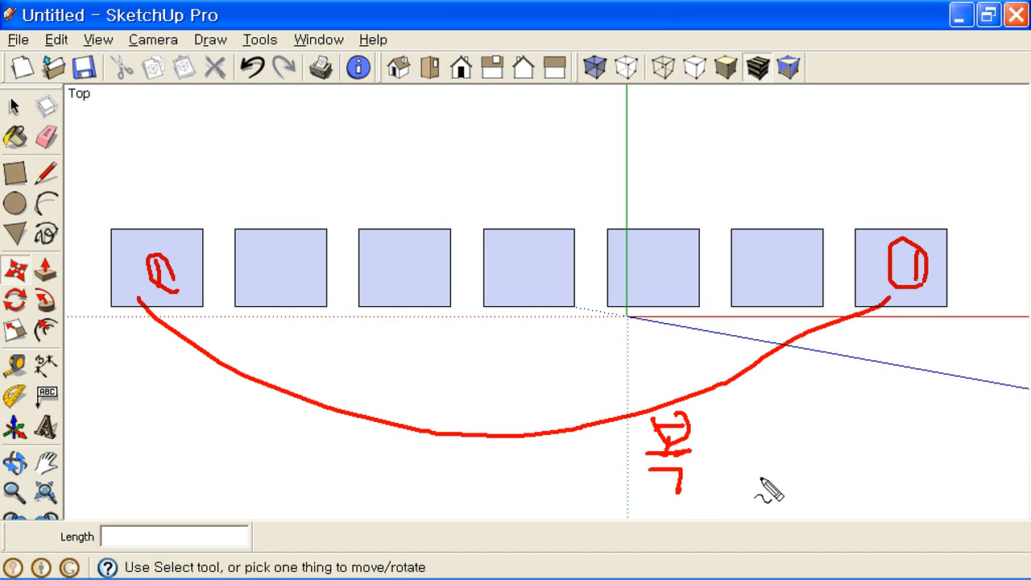
pyautogui.moveTo(232, 212); pyautogui.dragTo(746, 205)
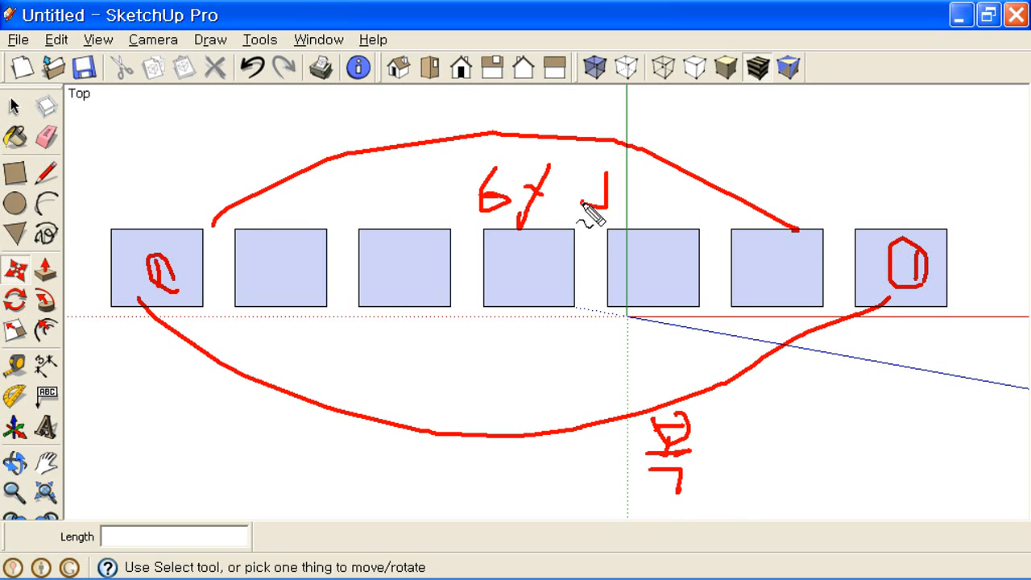
pyautogui.moveTo(626, 229)
pyautogui.mouseDown()
pyautogui.moveTo(444, 219)
pyautogui.moveTo(648, 209)
pyautogui.mouseUp()
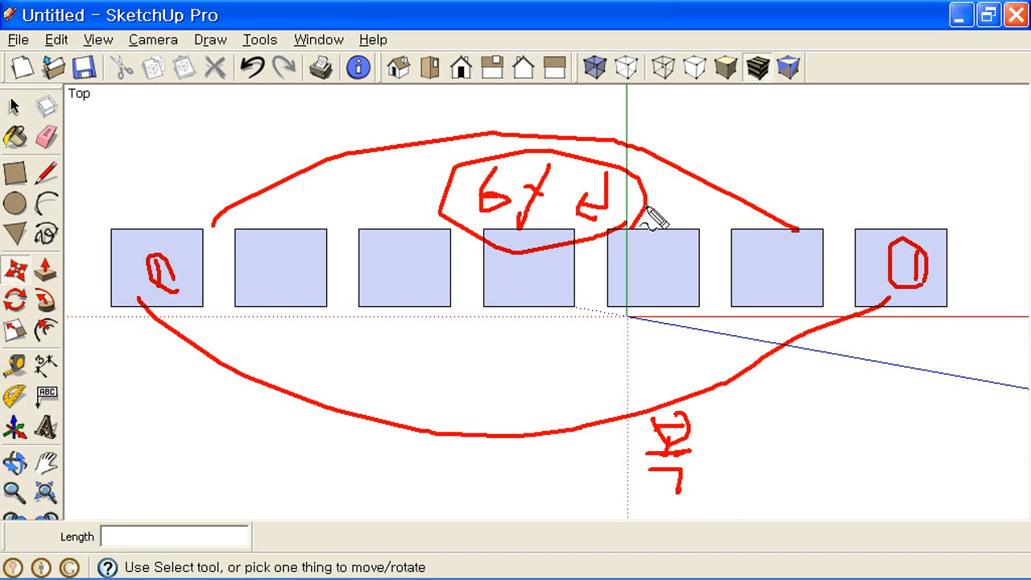
pyautogui.moveTo(502, 234); pyautogui.dragTo(315, 396)
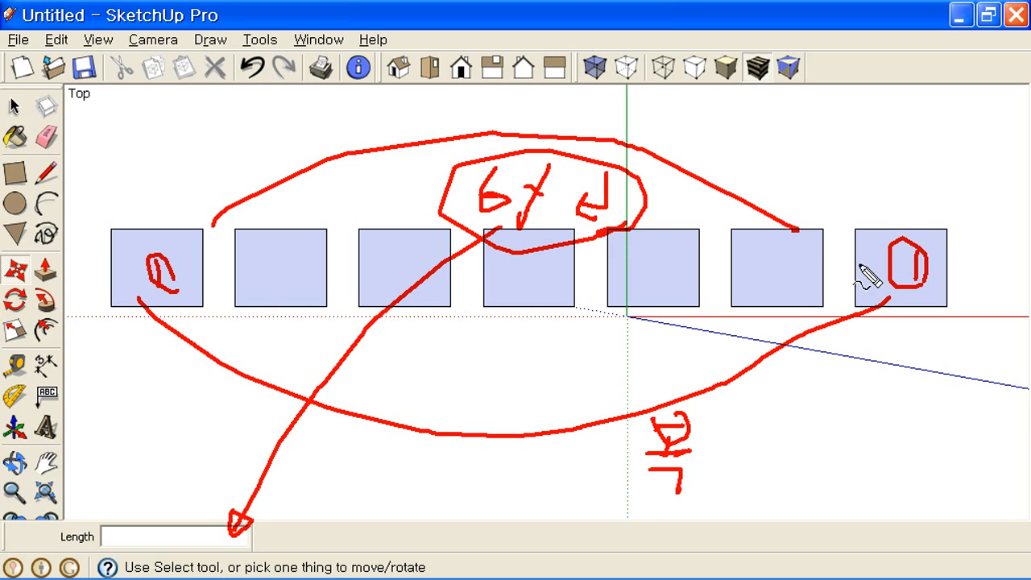
pyautogui.press('Escape')
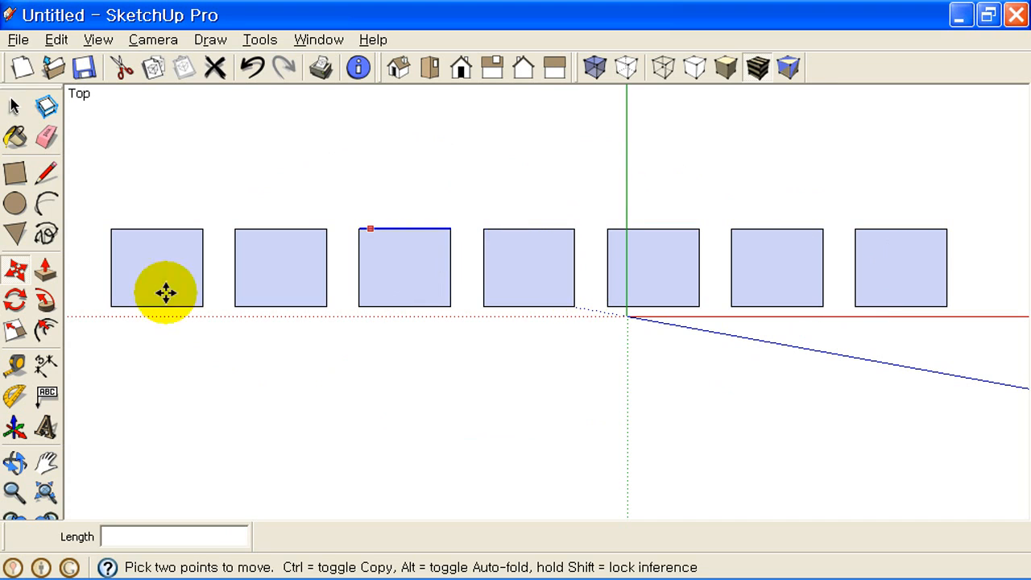
# Start a new file without saving the current one and draw a rectangle about 4380 by 1323 mm across the origin.
pyautogui.click(19, 78)
pyautogui.click(524, 327)
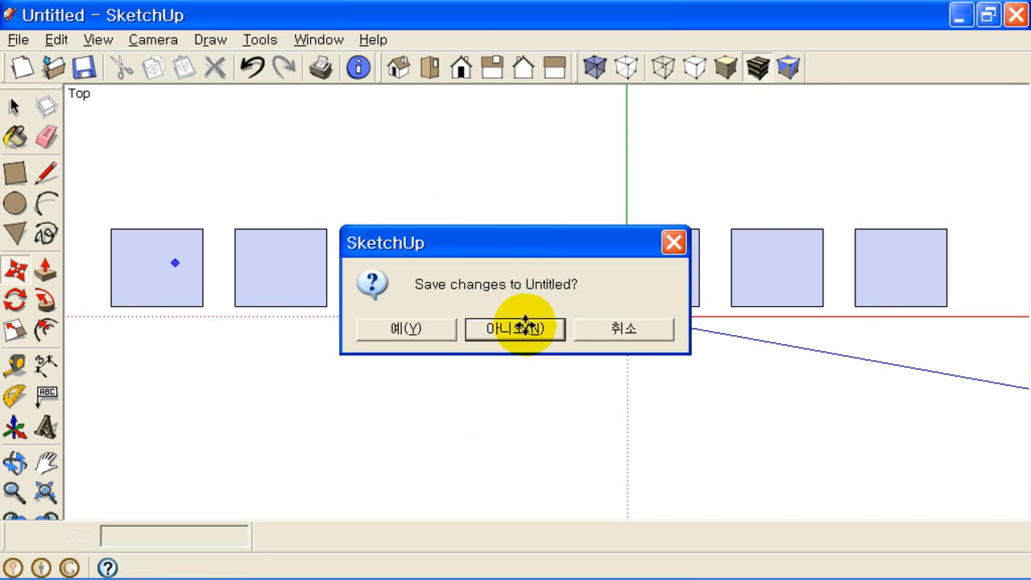
pyautogui.click(15, 172)
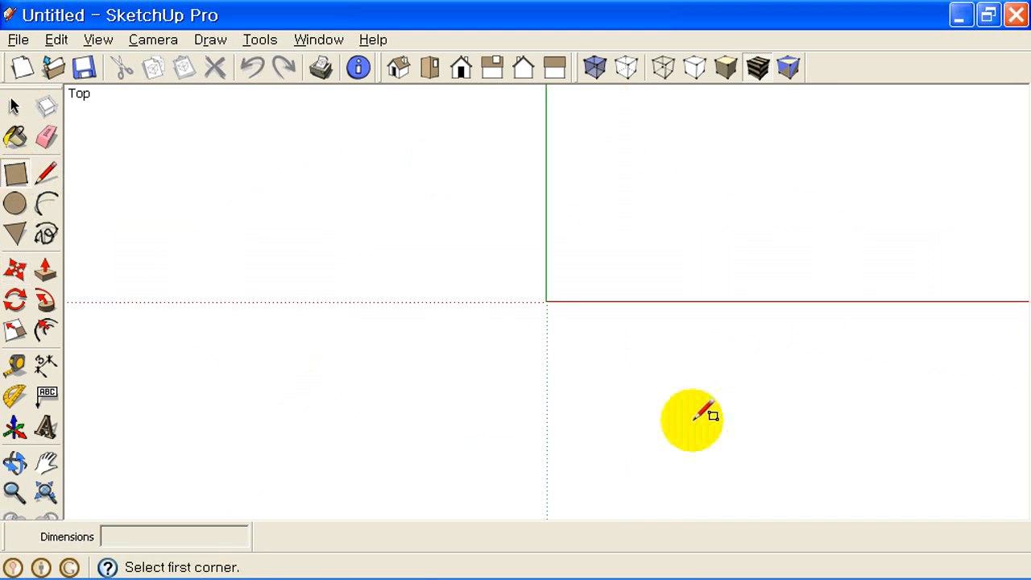
pyautogui.click(456, 342)
pyautogui.click(727, 247)
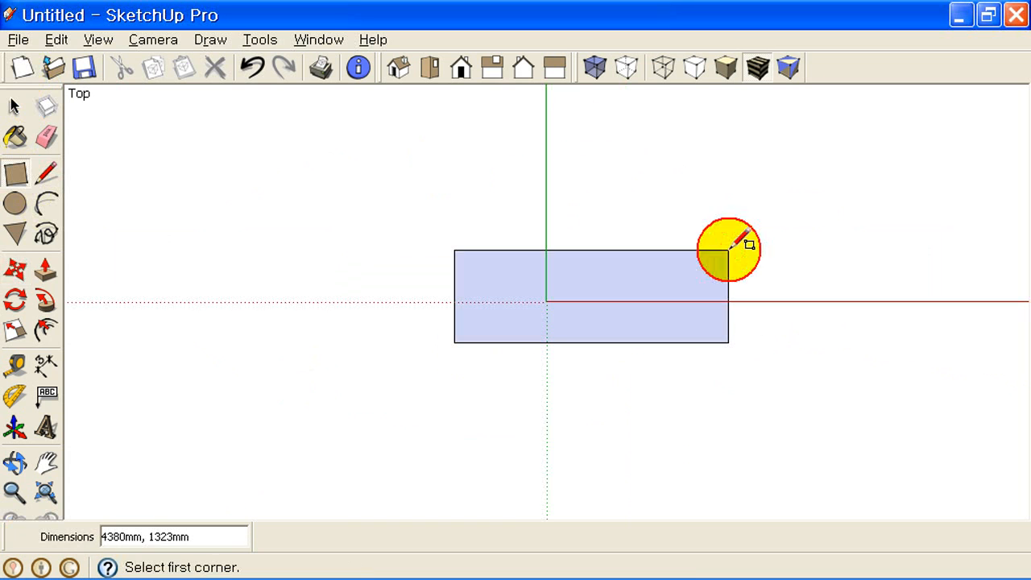
# Switch to the isometric view and Push/Pull the rectangle up about 1392 mm into a box.
pyautogui.click(398, 69)
pyautogui.click(46, 270)
pyautogui.moveTo(500, 278); pyautogui.dragTo(492, 211)
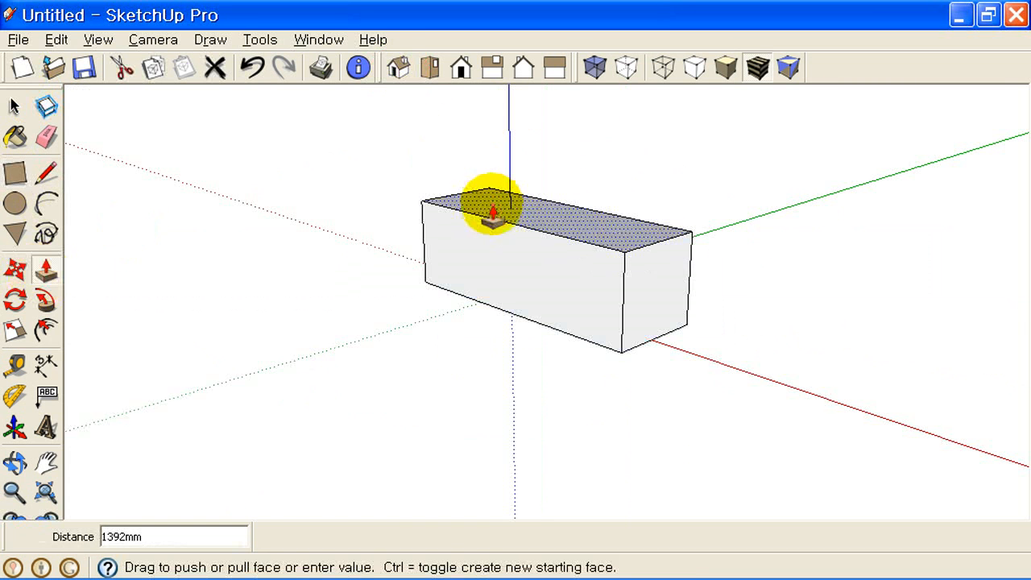
pyautogui.click(493, 201)
pyautogui.moveTo(618, 291); pyautogui.dragTo(641, 282, button='middle')
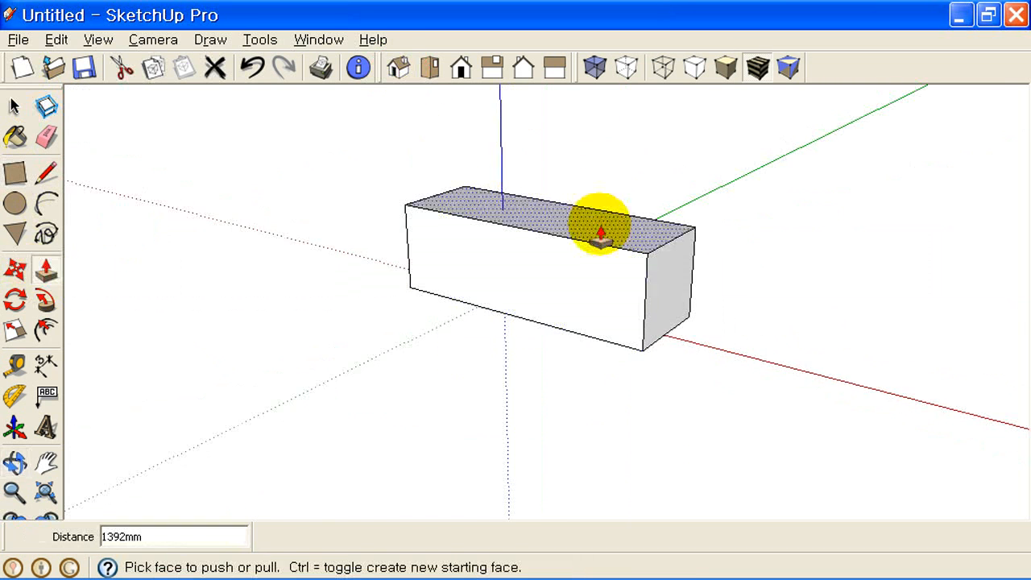
pyautogui.scroll(2, 583, 187)
pyautogui.scroll(3, 582, 199)
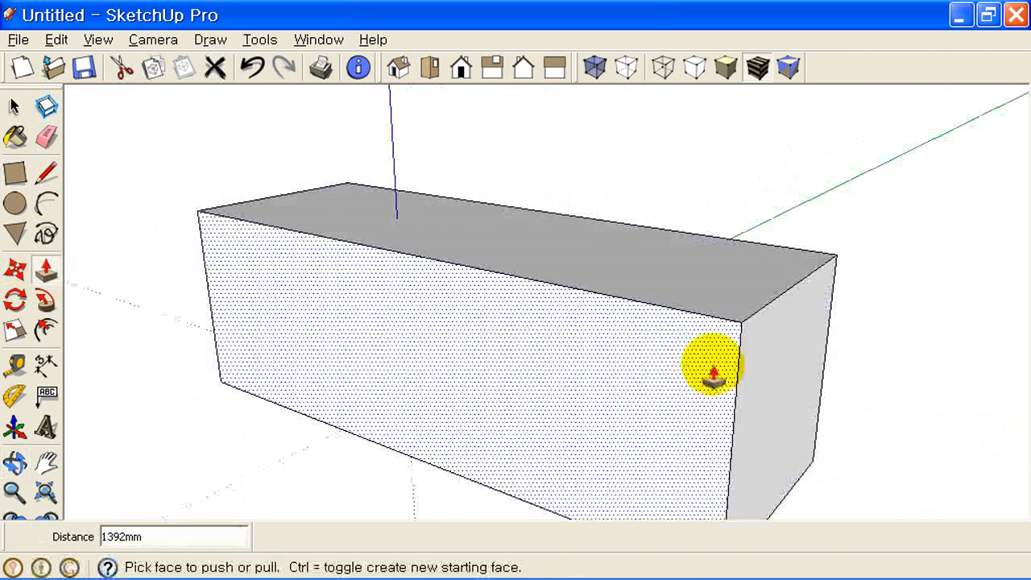
# Push/Pull the box's top face up with new starting faces, adding a thin band and an upper storey about 1009 mm high.
pyautogui.moveTo(588, 276); pyautogui.dragTo(606, 115)
pyautogui.scroll(-4, 660, 362)
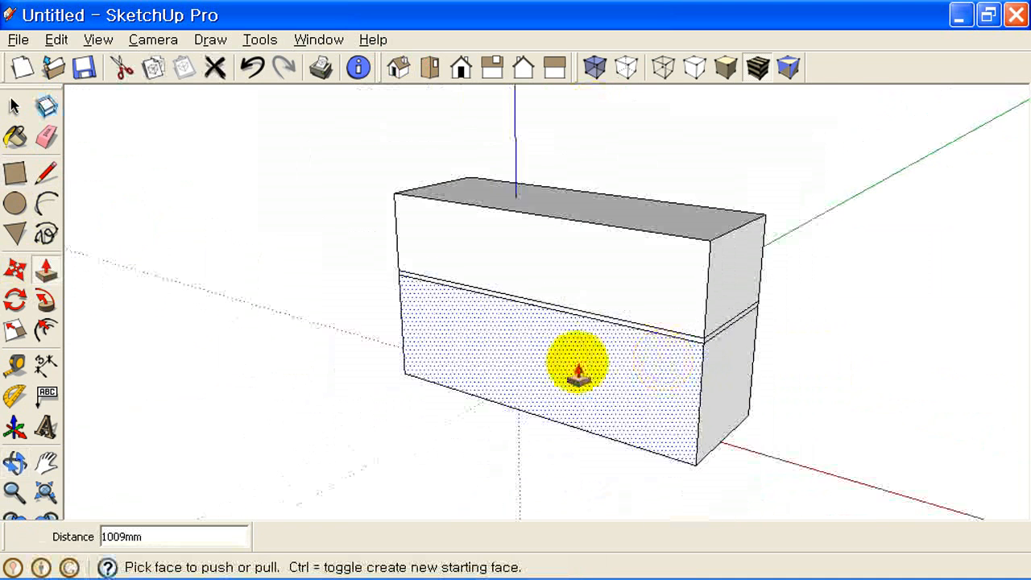
pyautogui.moveTo(575, 362); pyautogui.dragTo(637, 372, button='middle')
# Draw a window rectangle about 892 by 463 mm on the front face of the upper storey, near its negative red end.
pyautogui.click(14, 172)
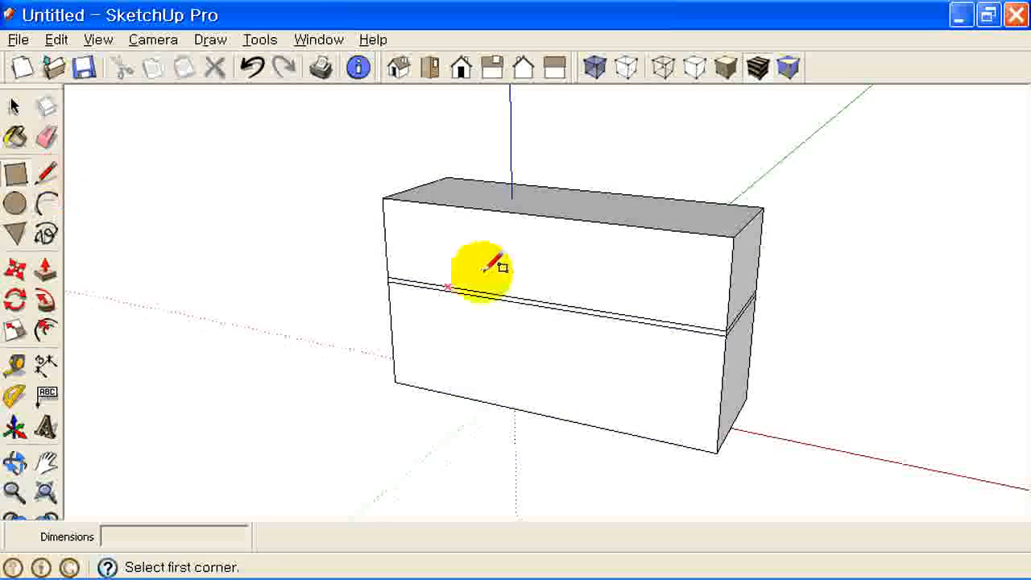
pyautogui.scroll(2, 490, 259)
pyautogui.click(419, 221)
pyautogui.click(501, 277)
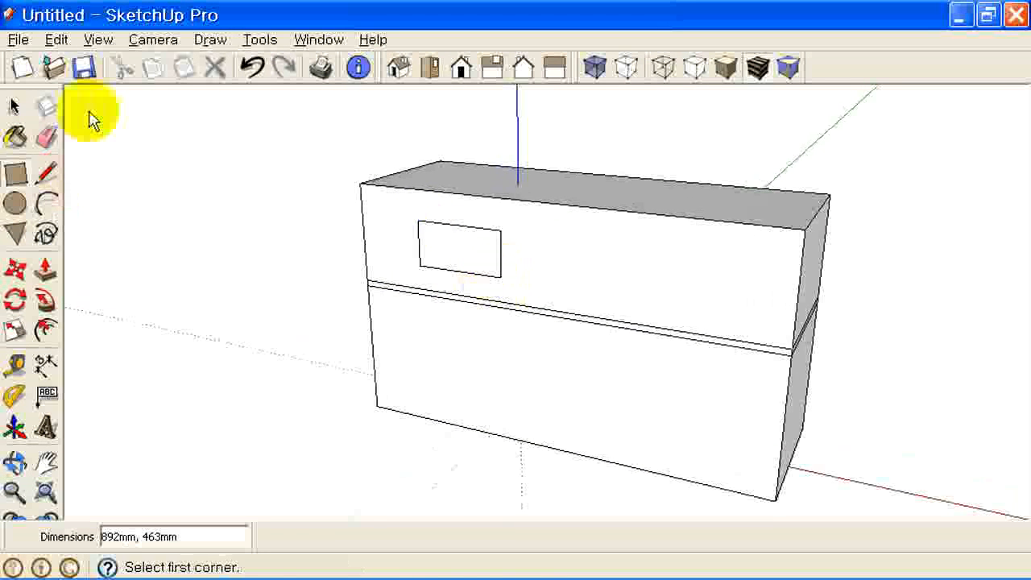
# Copy the window rectangle about 1923 mm along the positive red axis on the same front face.
pyautogui.click(15, 107)
pyautogui.click(431, 248)
pyautogui.click(14, 268)
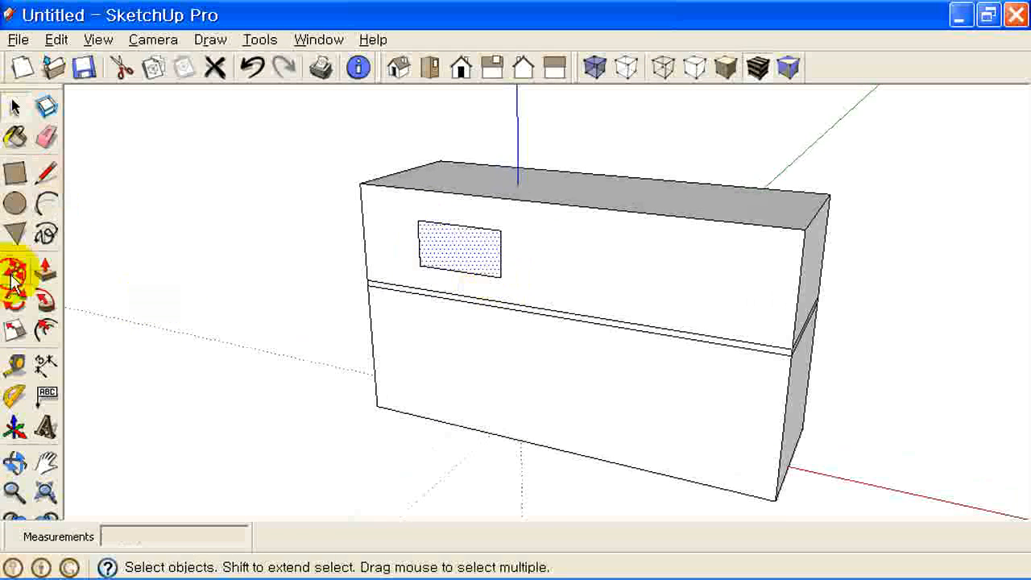
pyautogui.press('ctrl')
pyautogui.click(501, 277)
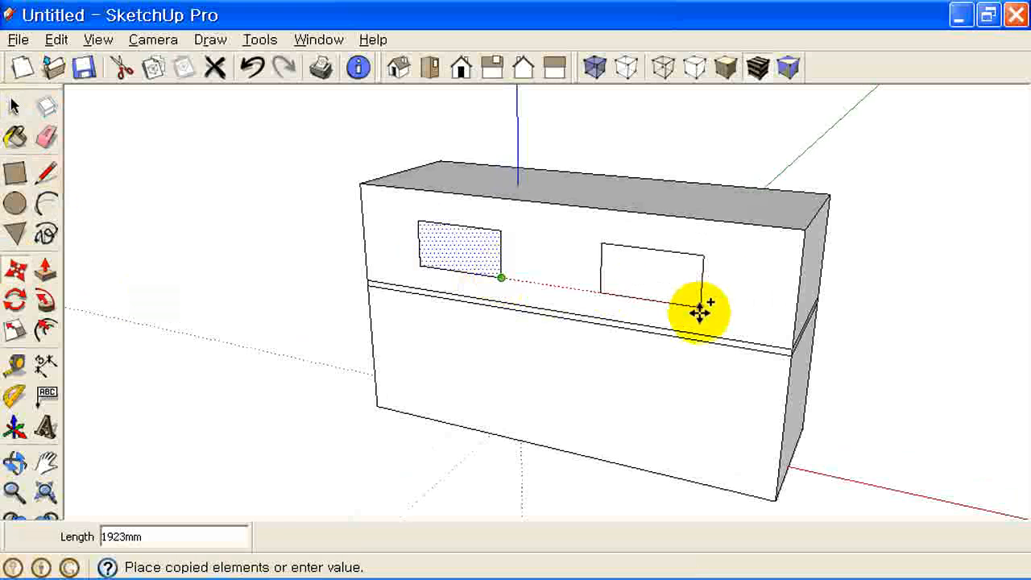
pyautogui.click(700, 313)
# Push/Pull the first window inward about 47 mm and repeat the same recess on the second window.
pyautogui.scroll(3, 478, 223)
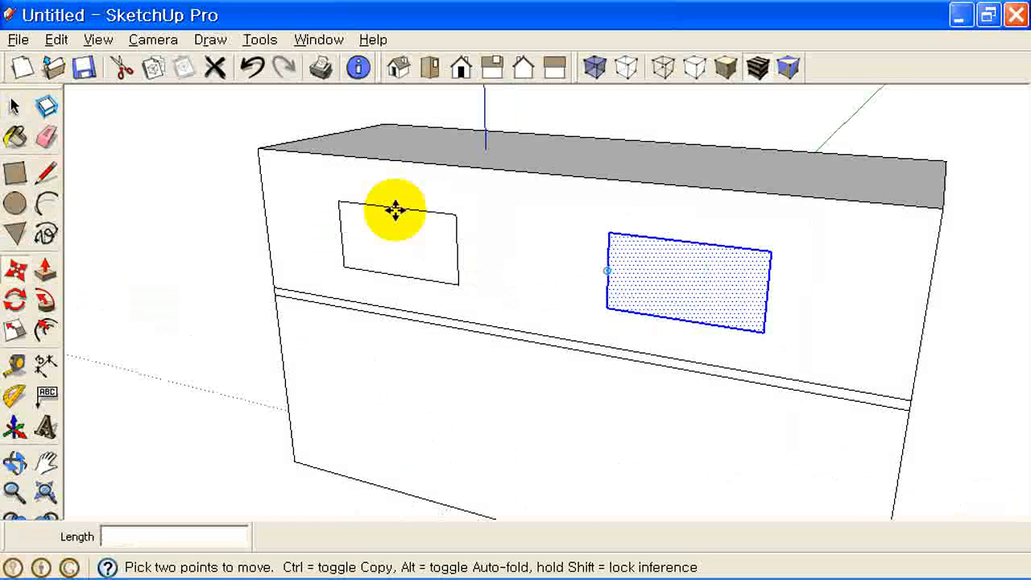
pyautogui.click(15, 106)
pyautogui.click(202, 185)
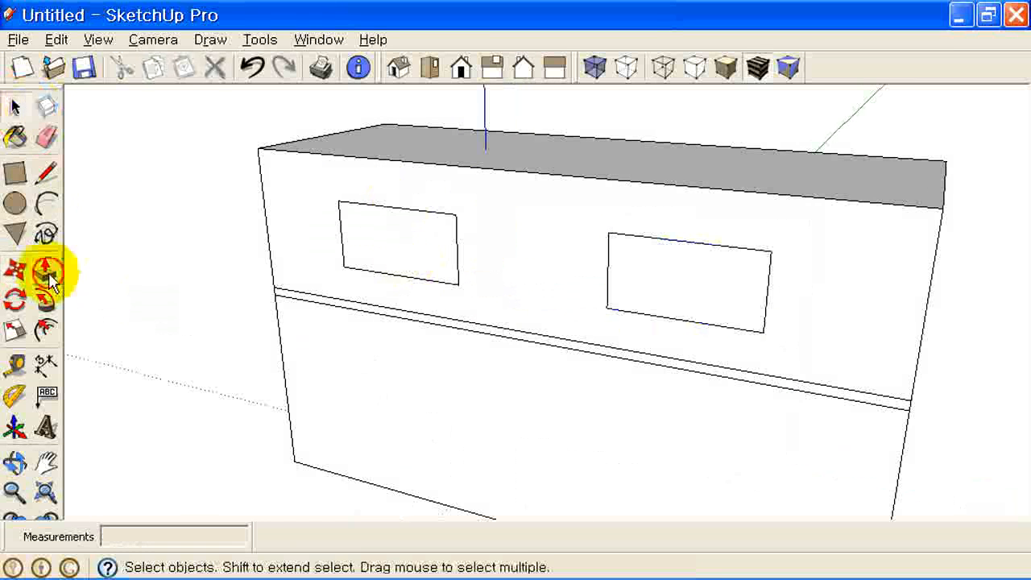
pyautogui.click(45, 269)
pyautogui.click(367, 247)
pyautogui.click(377, 246)
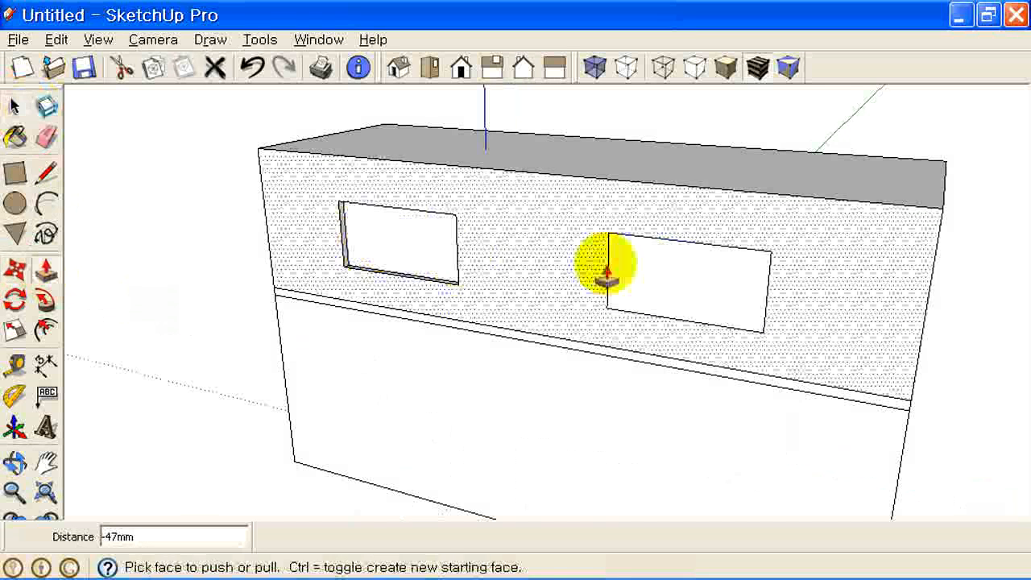
pyautogui.doubleClick(660, 250)
# Delete the recessed faces of both windows to leave open holes in the front wall.
pyautogui.click(15, 105)
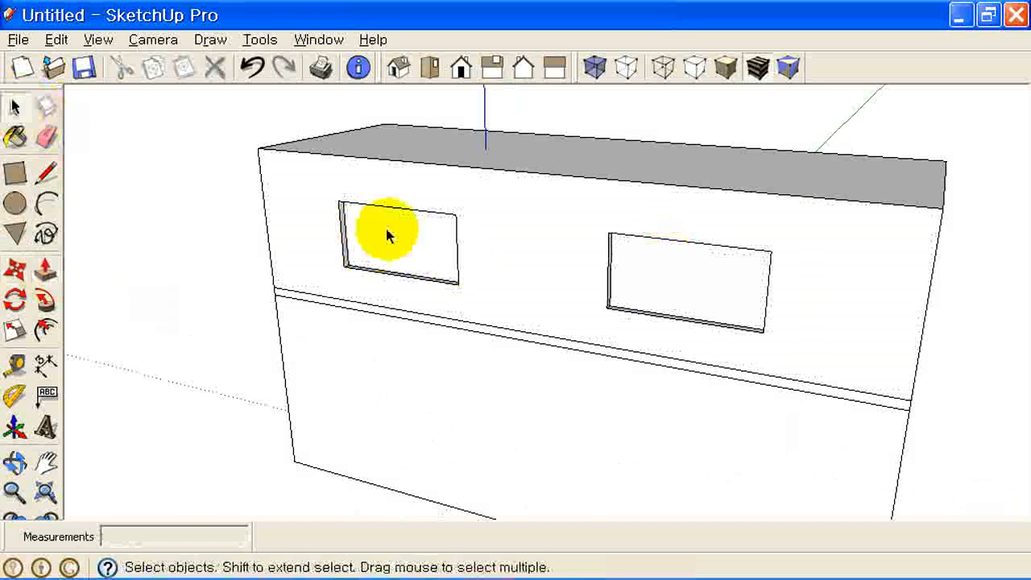
pyautogui.click(387, 232)
pyautogui.keyDown('shift'); pyautogui.click(686, 284); pyautogui.keyUp('shift')
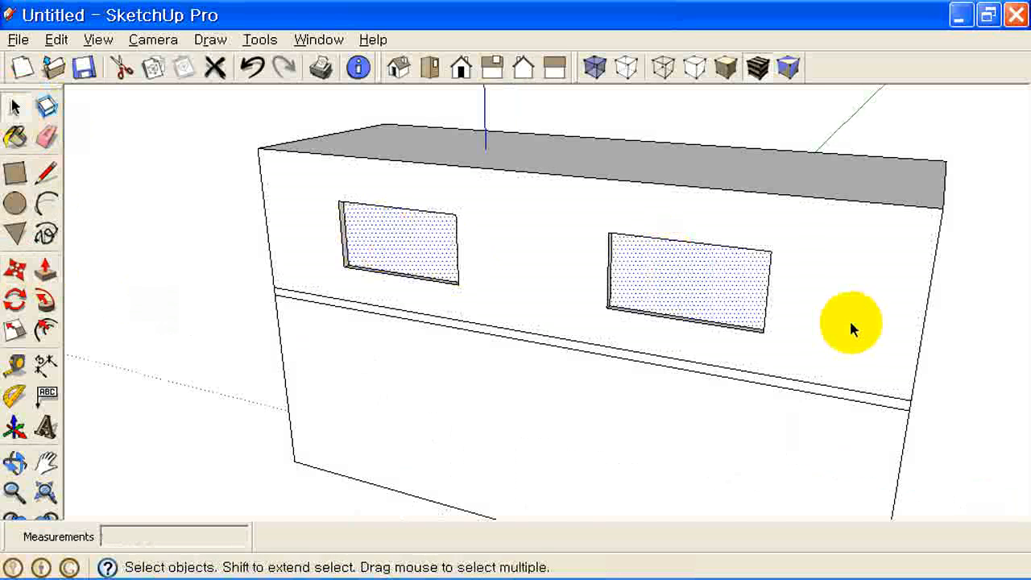
pyautogui.press('Delete')
pyautogui.moveTo(651, 361); pyautogui.dragTo(659, 395, button='middle')
pyautogui.scroll(-4, 654, 390)
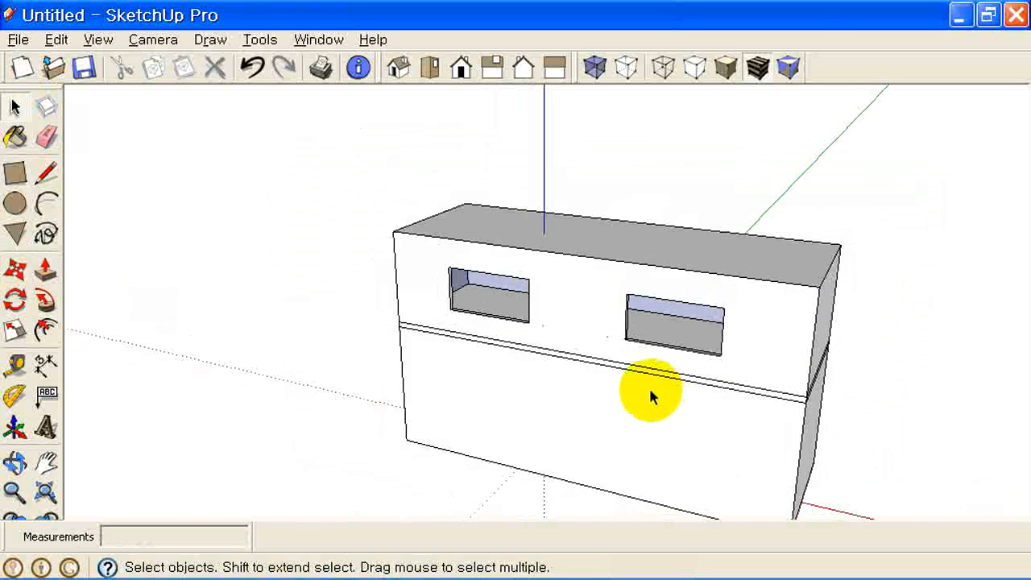
# In the front view, select the windowed storey with its thin band, copy it directly on top and multiply the copies with 7*.
pyautogui.click(463, 68)
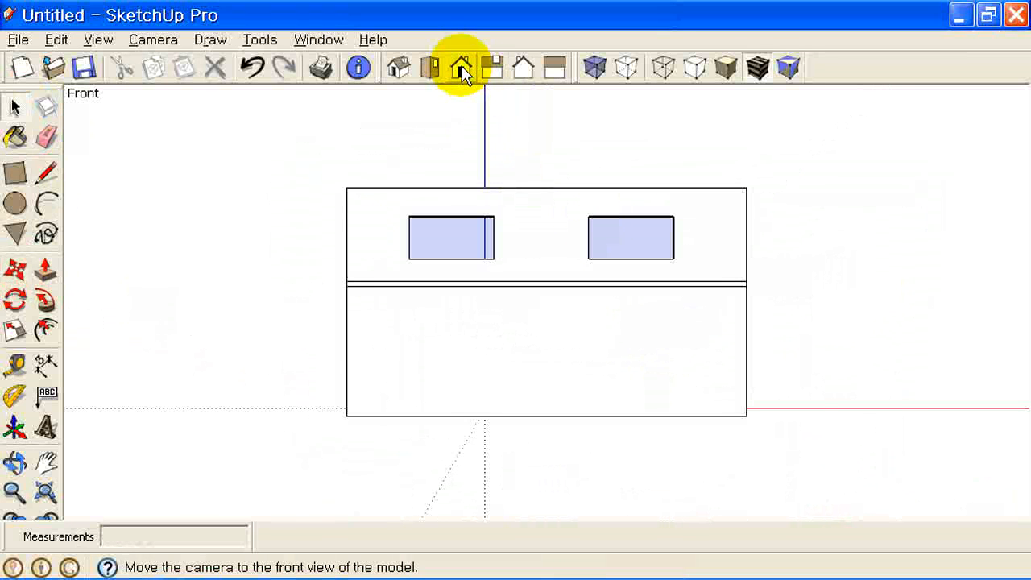
pyautogui.moveTo(288, 145); pyautogui.dragTo(792, 303)
pyautogui.scroll(2, 368, 214)
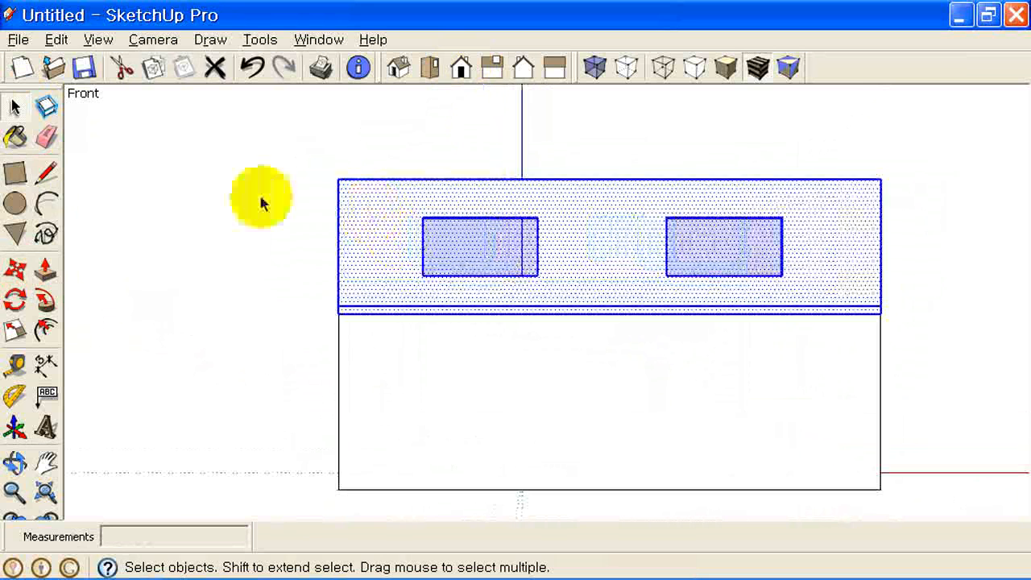
pyautogui.click(13, 268)
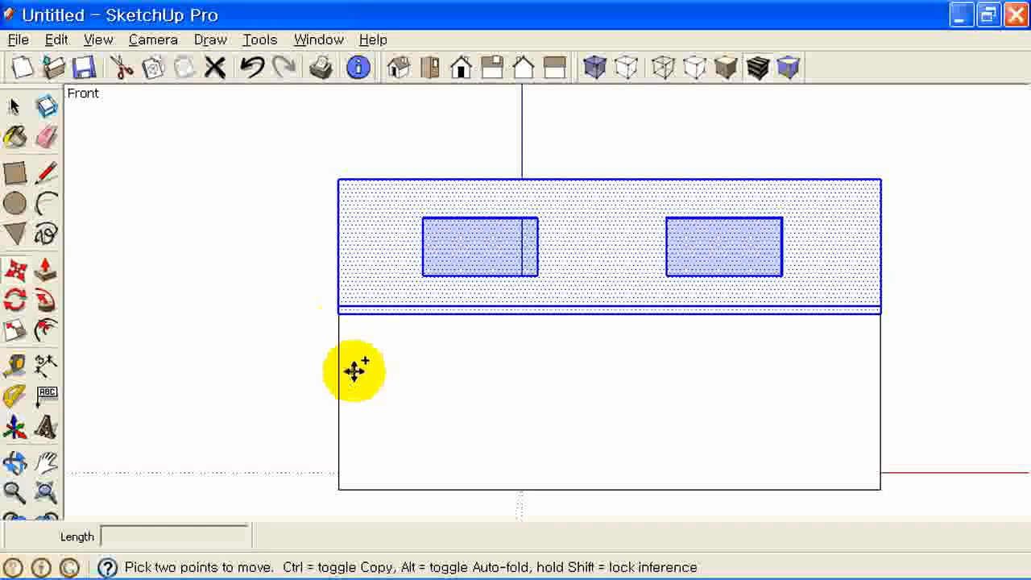
pyautogui.click(339, 315)
pyautogui.press('ctrl')
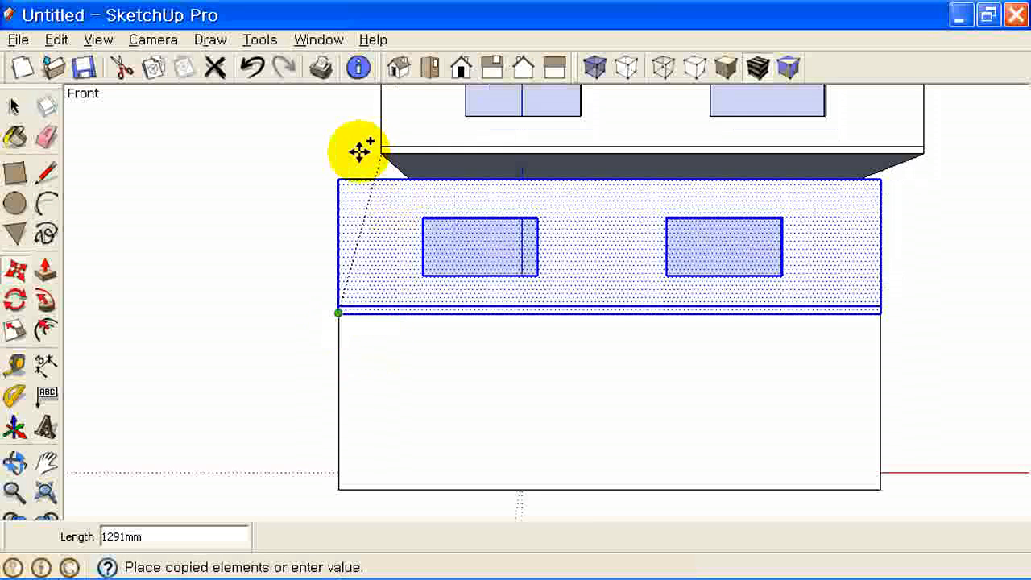
pyautogui.click(335, 177)
pyautogui.click(335, 177)
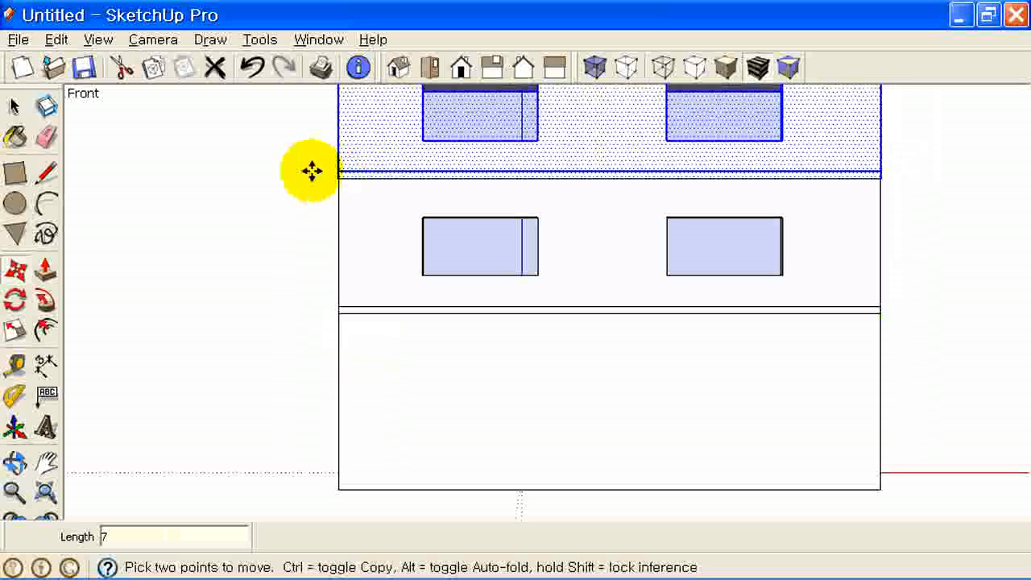
pyautogui.press('Return')
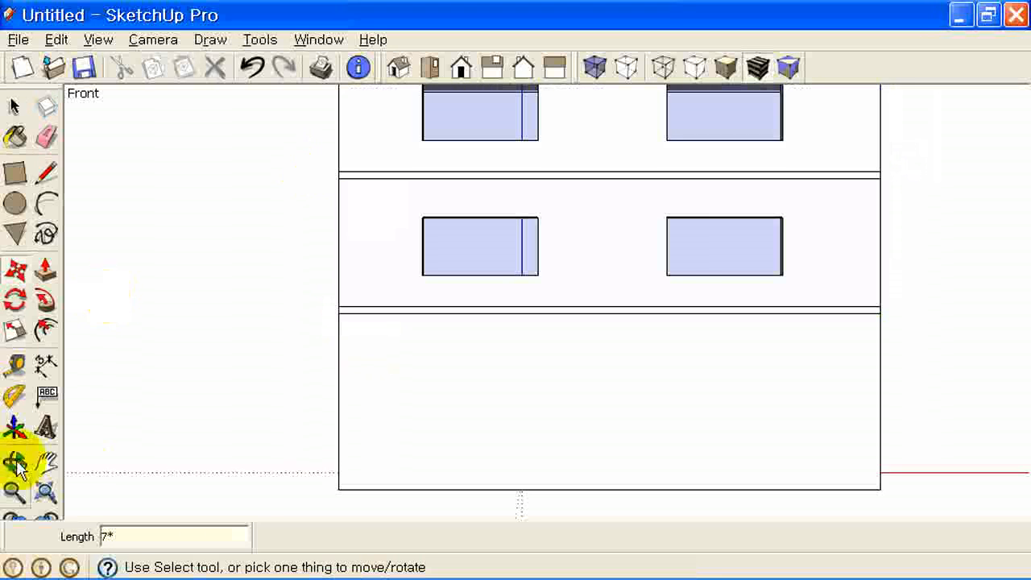
# Examine the full stack of storeys and their window openings from the front and from several angles.
pyautogui.click(45, 492)
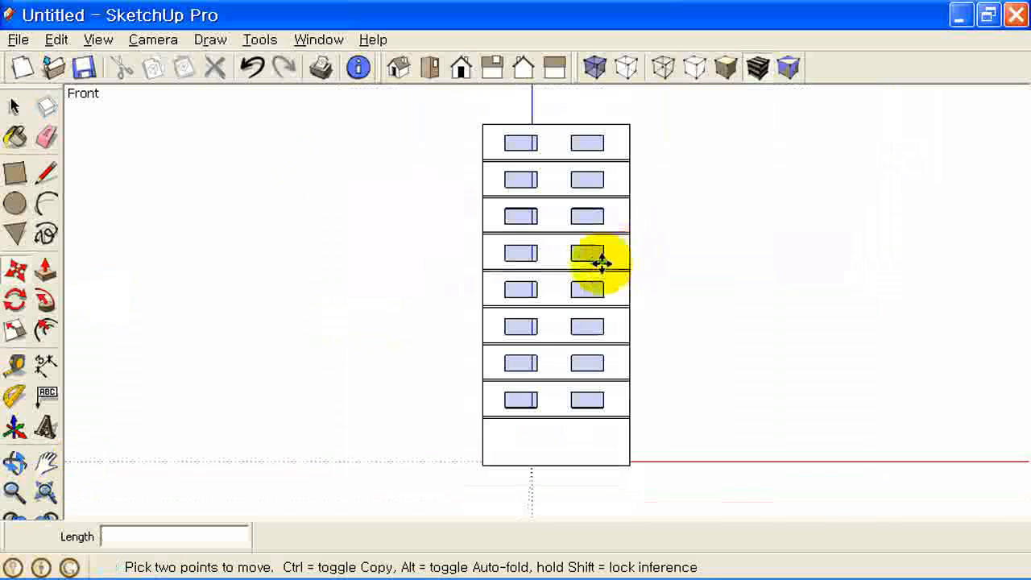
pyautogui.moveTo(598, 262); pyautogui.dragTo(522, 395, button='middle')
pyautogui.scroll(4, 669, 371)
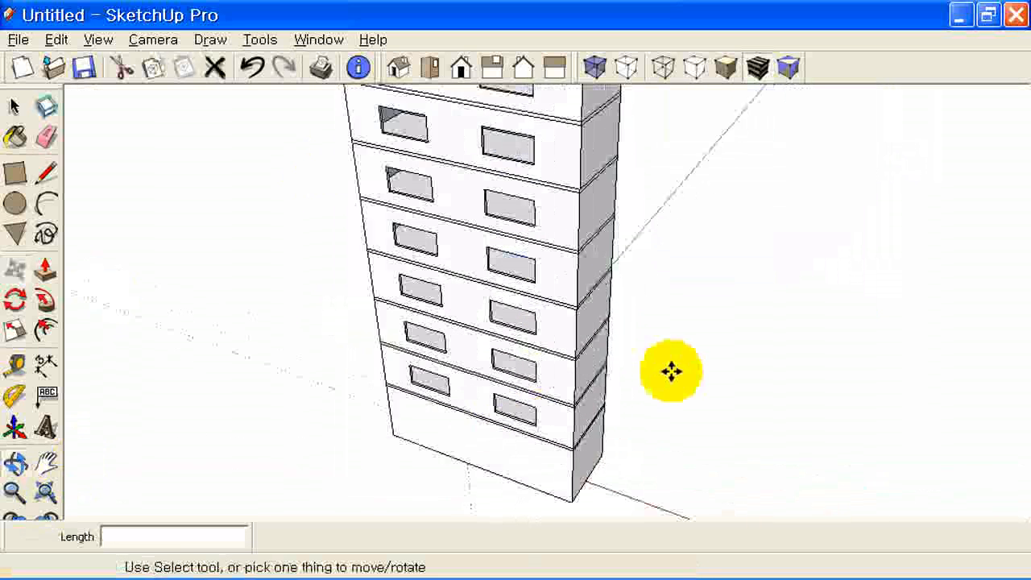
pyautogui.scroll(2, 630, 398)
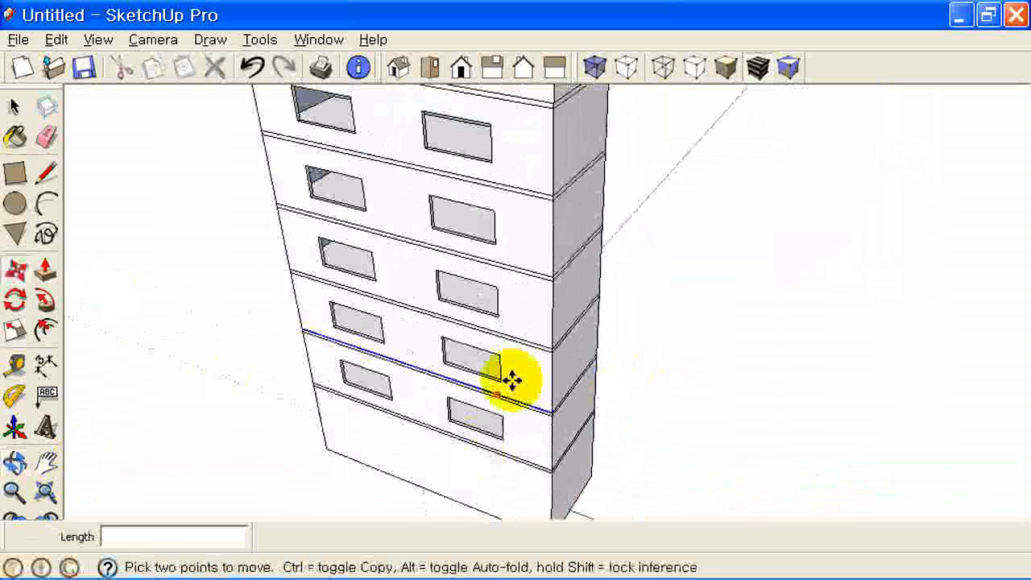
pyautogui.moveTo(481, 168); pyautogui.dragTo(483, 139, button='middle')
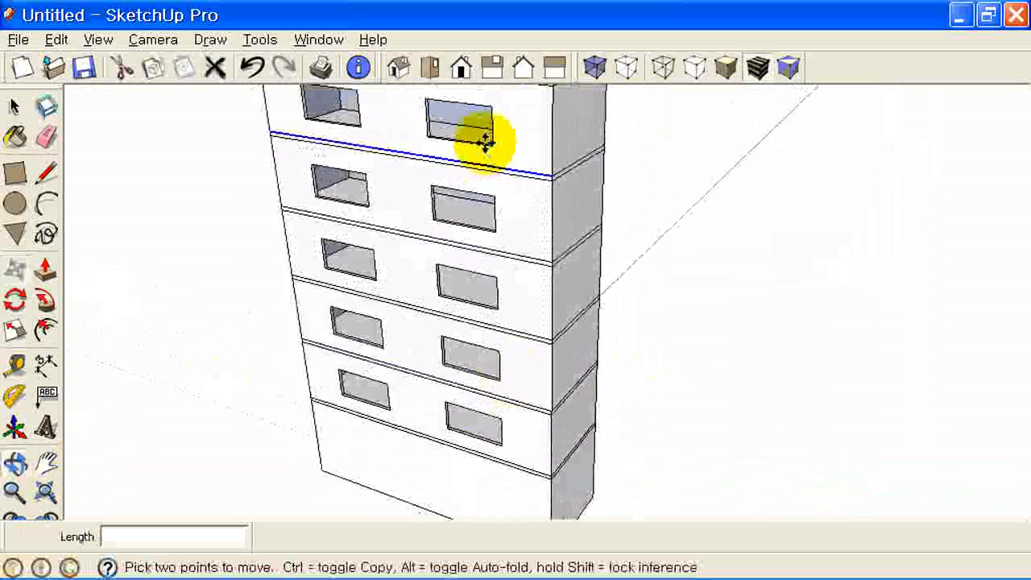
pyautogui.scroll(3, 481, 133)
pyautogui.scroll(-6, 564, 350)
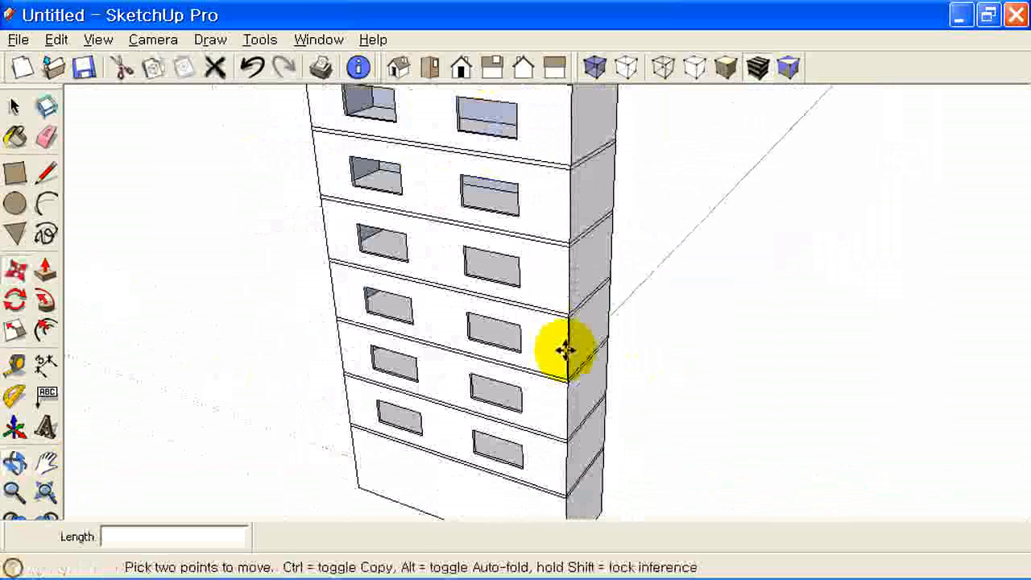
pyautogui.scroll(-1, 564, 266)
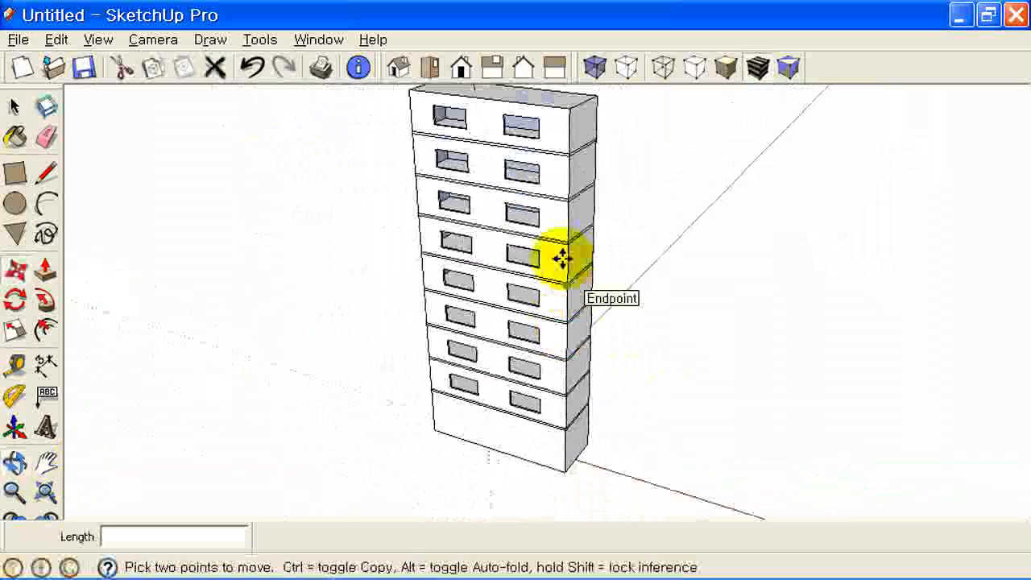
pyautogui.moveTo(562, 260); pyautogui.dragTo(552, 352, button='middle')
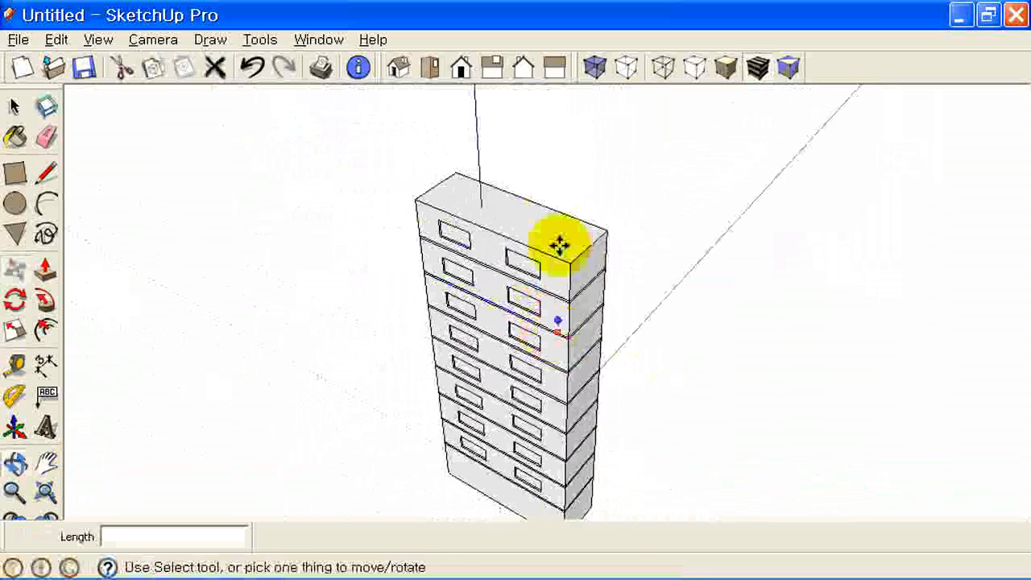
# Draw a line about 4285 mm long across the building's top face, joining the midpoints of its two short edges.
pyautogui.scroll(4, 543, 202)
pyautogui.scroll(2, 483, 211)
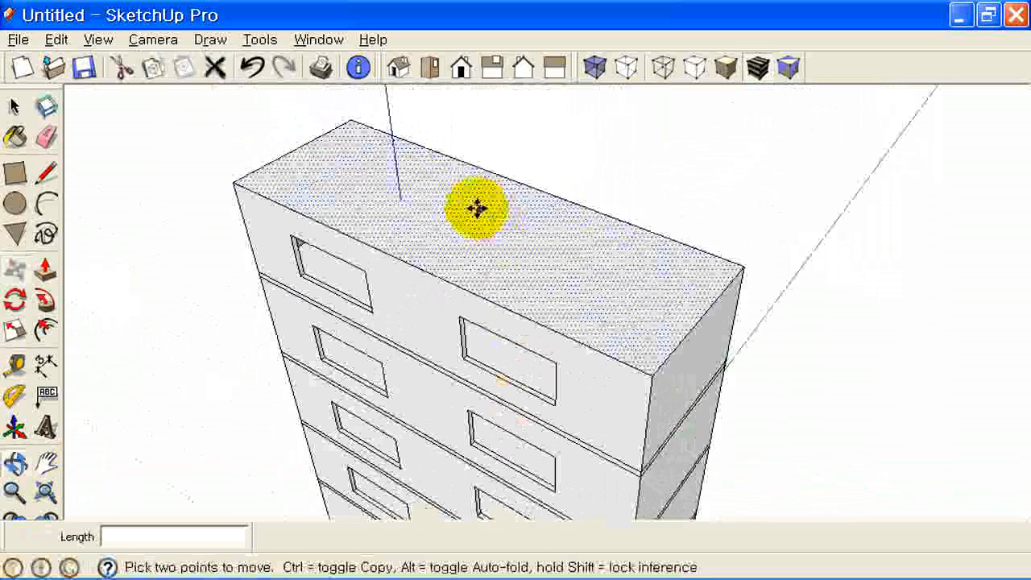
pyautogui.click(46, 173)
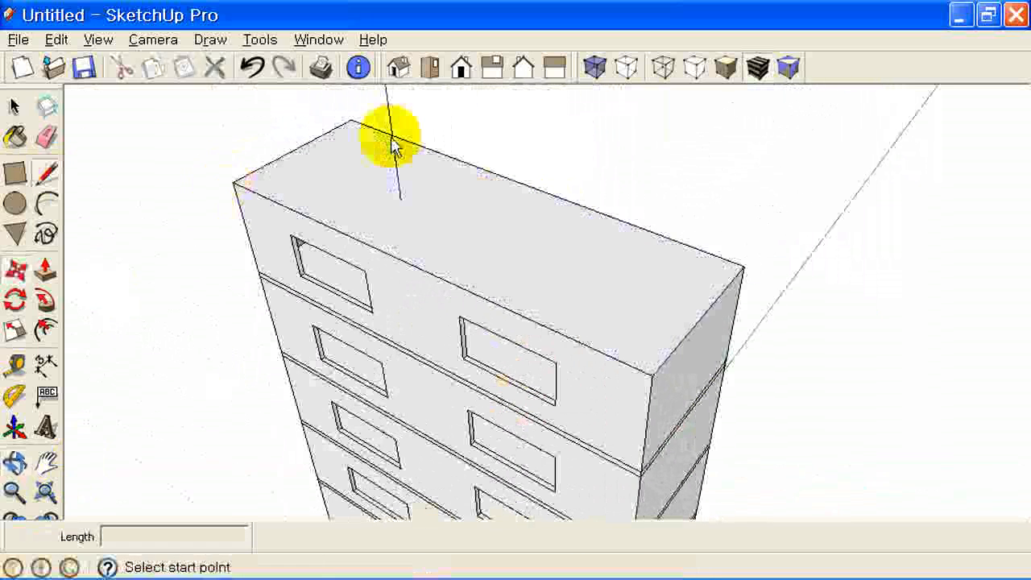
pyautogui.click(295, 149)
pyautogui.click(702, 314)
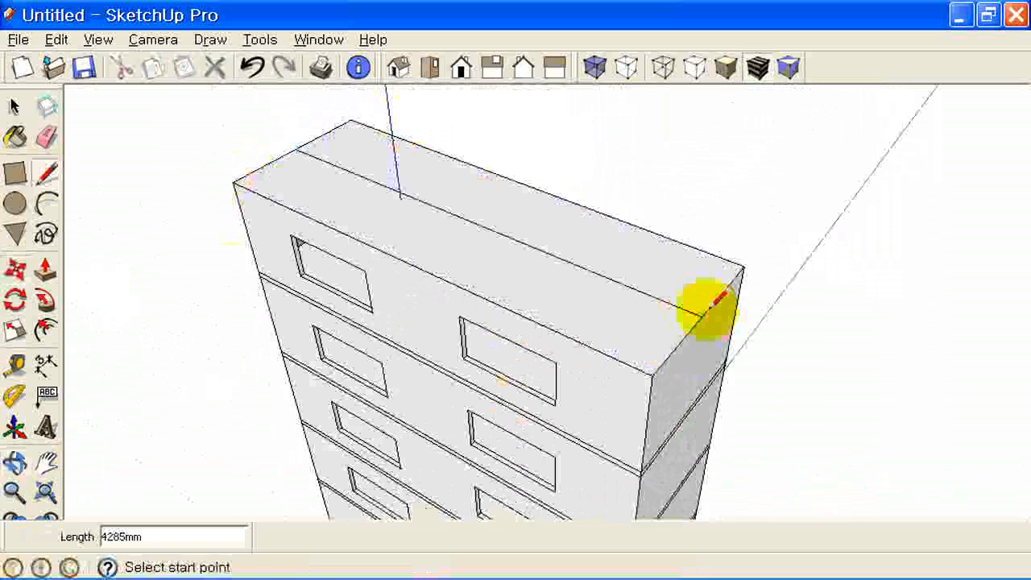
# Move the centre line of the top face up about 562 mm to form a gable roof.
pyautogui.click(15, 269)
pyautogui.moveTo(634, 369); pyautogui.dragTo(516, 219, button='middle')
pyautogui.click(502, 214)
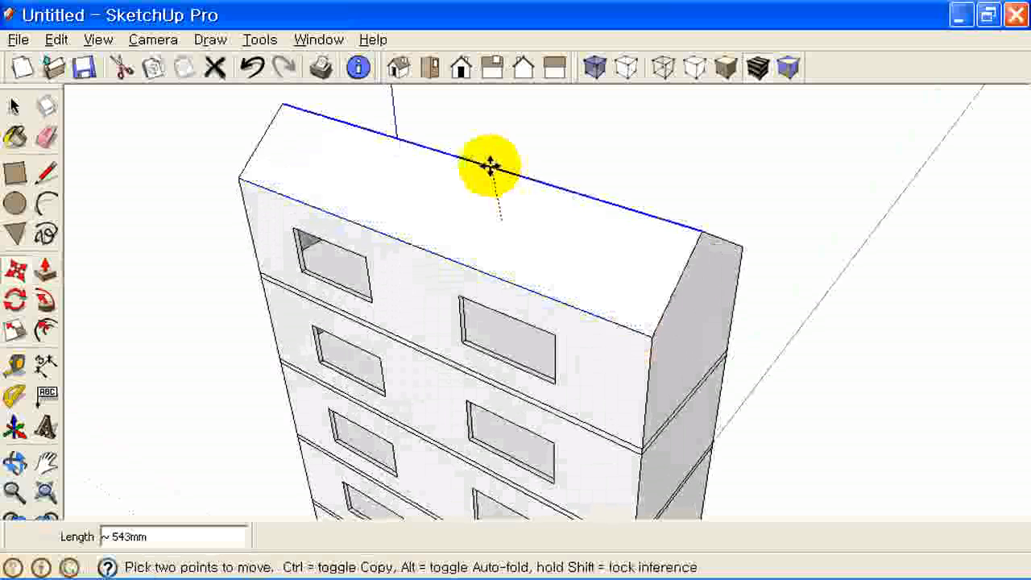
pyautogui.click(498, 154)
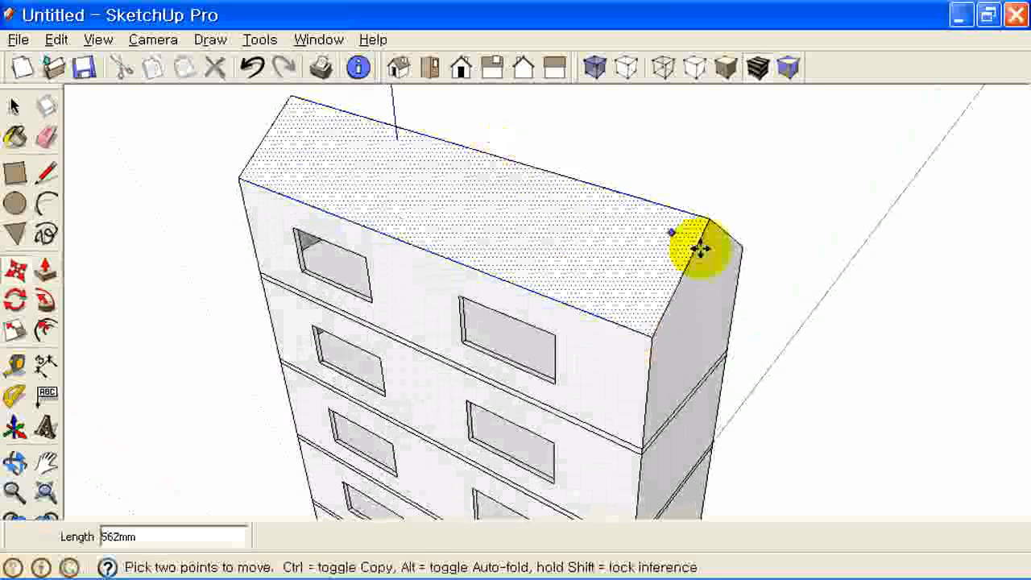
# Select the entire building, make it a group and show it in the front view.
pyautogui.moveTo(698, 239); pyautogui.dragTo(564, 240, button='middle')
pyautogui.scroll(-8, 598, 308)
pyautogui.scroll(-1, 616, 357)
pyautogui.keyDown('shift'); pyautogui.moveTo(564, 240); pyautogui.dragTo(527, 166); pyautogui.keyUp('shift')
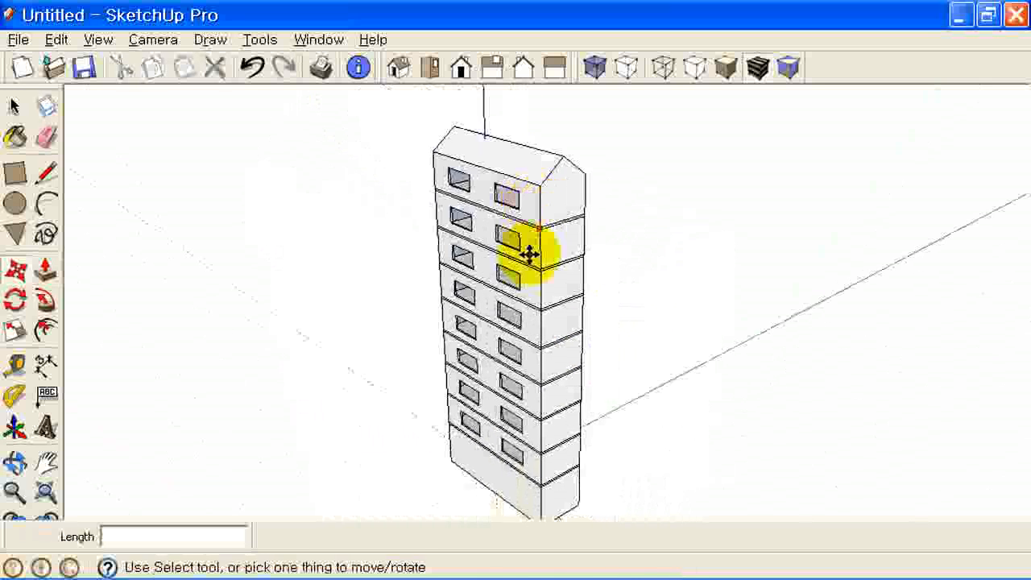
pyautogui.scroll(-2, 525, 278)
pyautogui.moveTo(571, 331); pyautogui.dragTo(569, 325, button='middle')
pyautogui.click(14, 105)
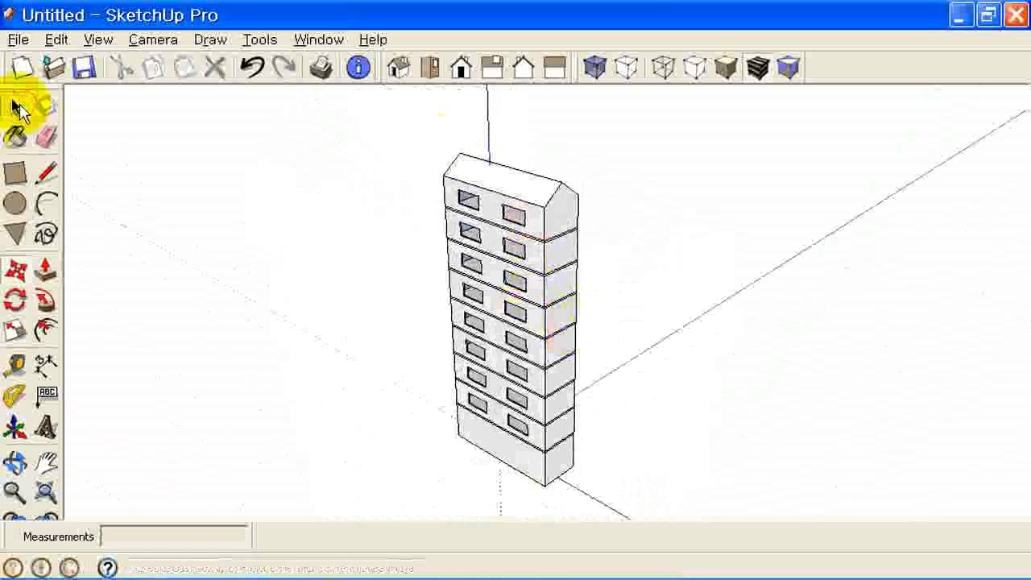
pyautogui.moveTo(407, 128); pyautogui.dragTo(647, 492)
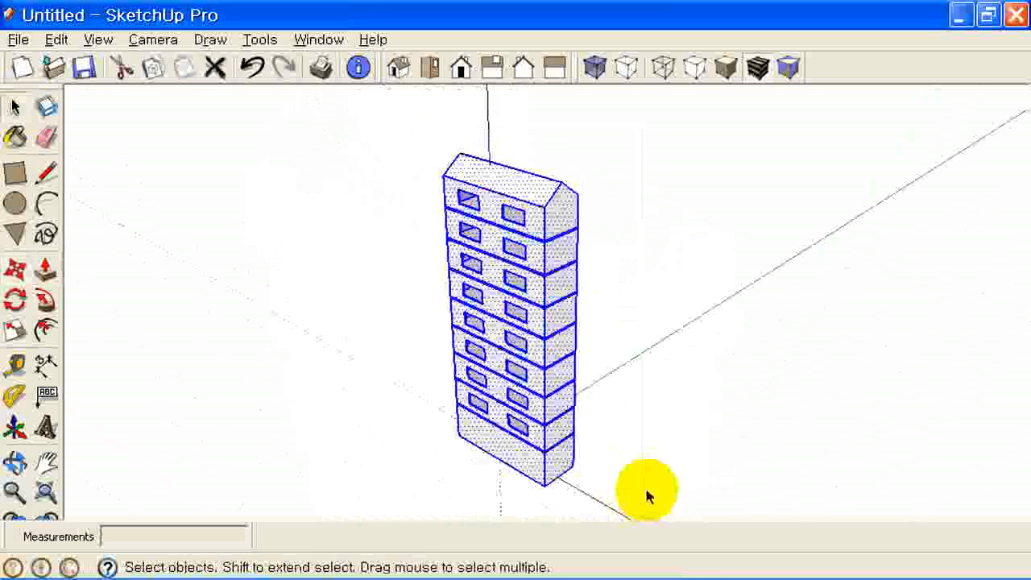
pyautogui.rightClick(467, 206)
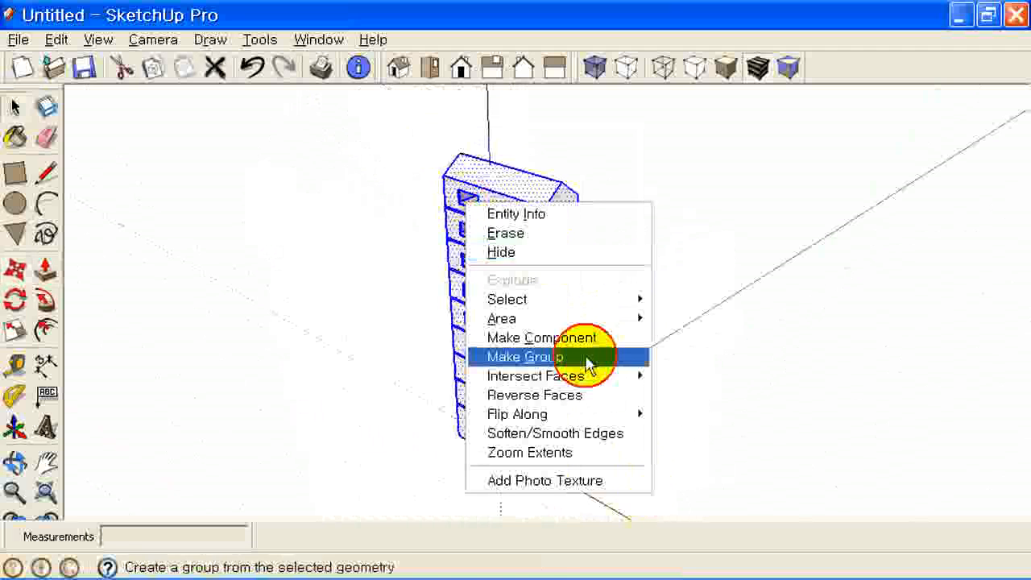
pyautogui.click(589, 356)
pyautogui.click(430, 67)
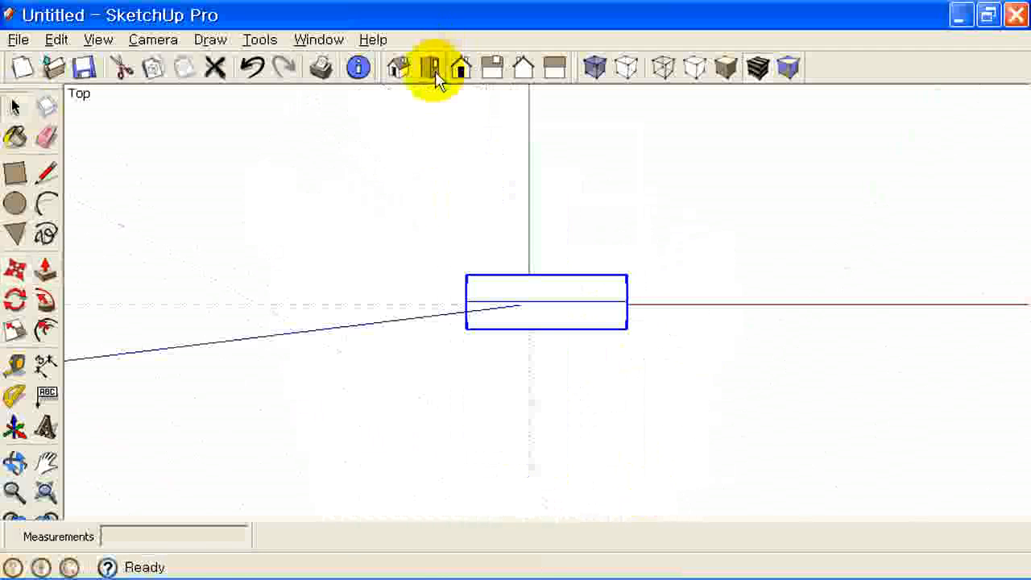
pyautogui.click(464, 68)
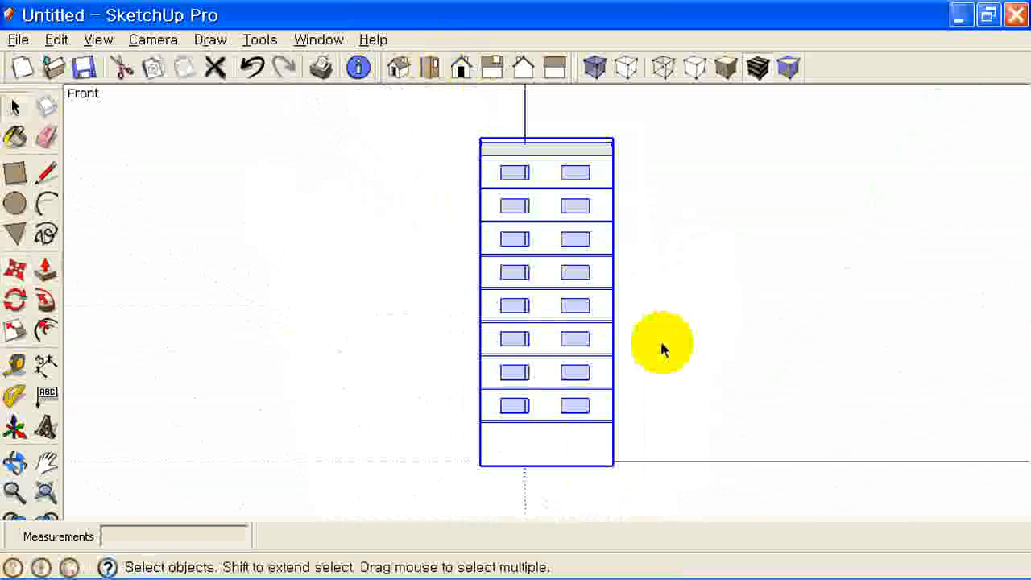
# Copy the building group about 7853 mm along the red axis, then copy that copy 4285 mm further so the two adjoin.
pyautogui.click(16, 269)
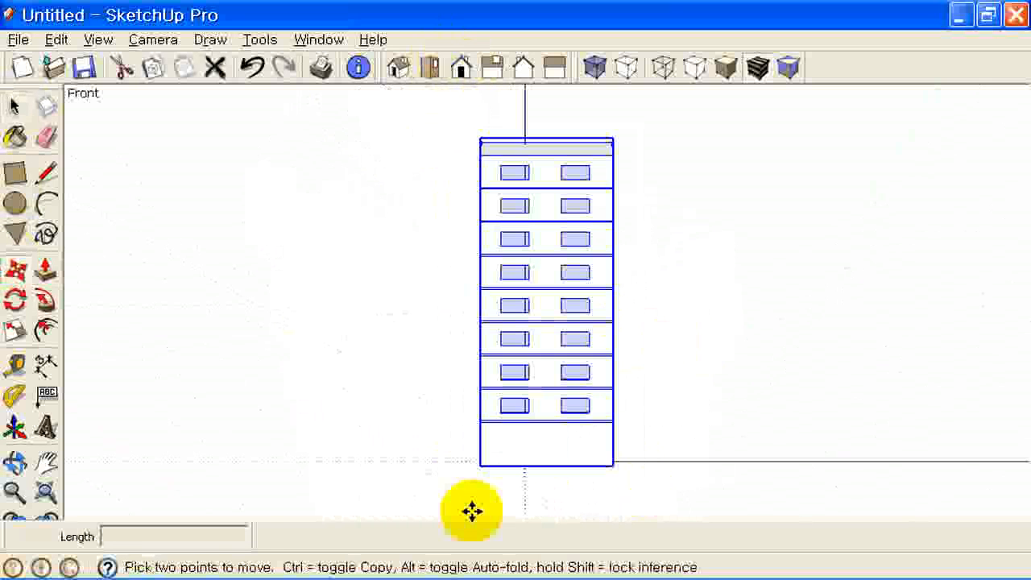
pyautogui.click(481, 466)
pyautogui.press('ctrl')
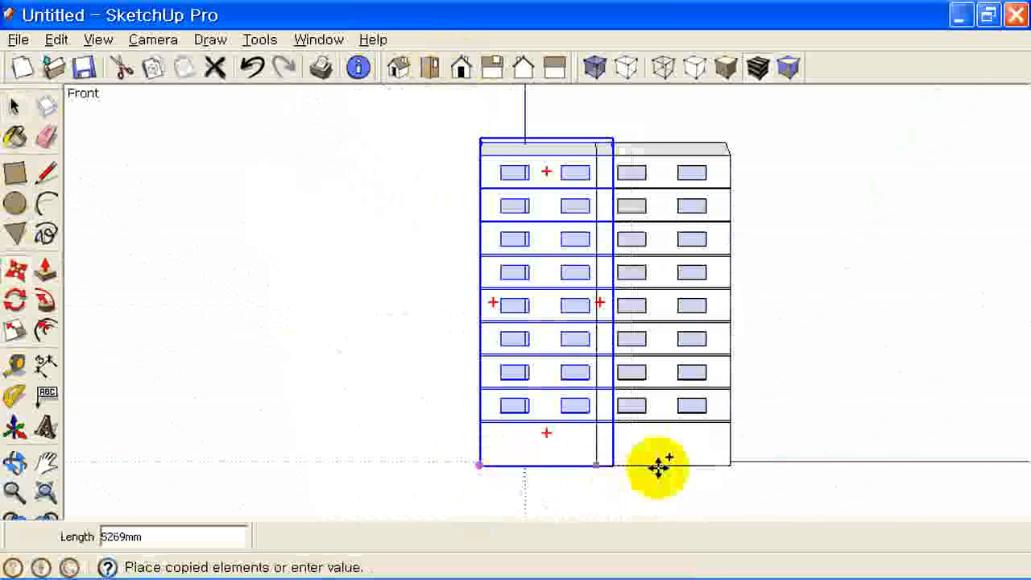
pyautogui.click(725, 463)
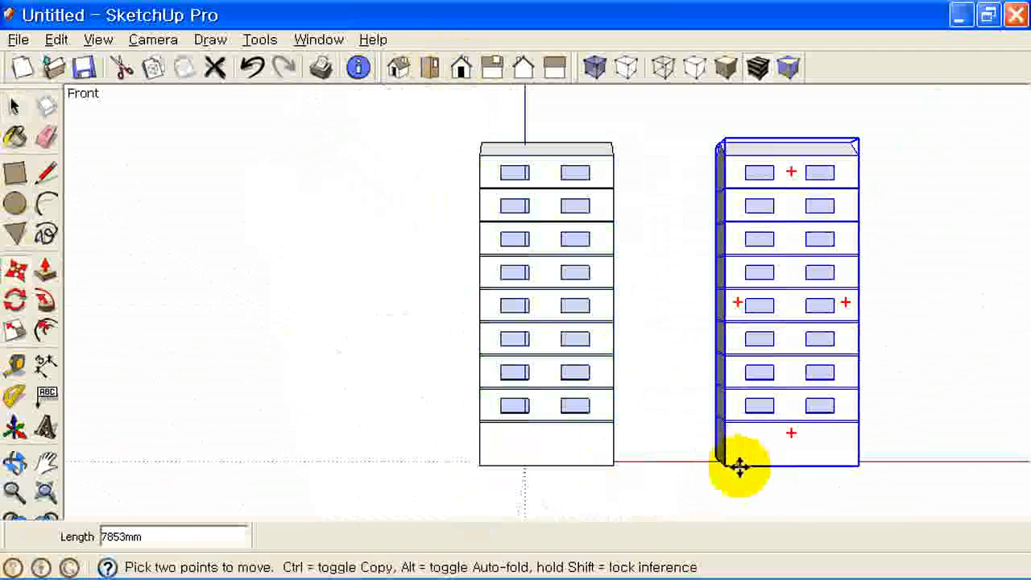
pyautogui.click(727, 464)
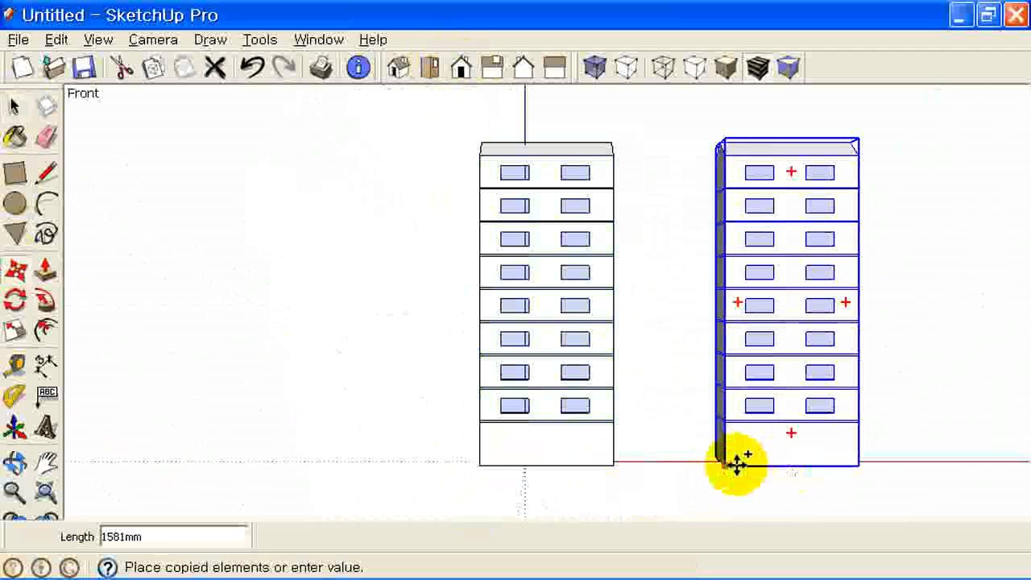
pyautogui.click(858, 463)
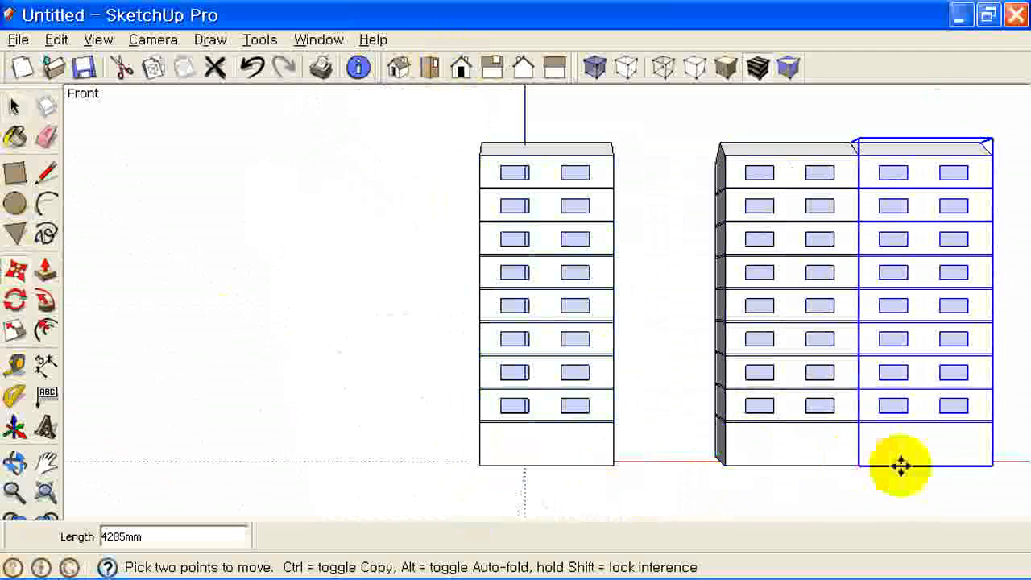
# Select all three buildings in the right view and copy them about 13603 mm along the green axis, dividing the distance with 2/.
pyautogui.click(47, 489)
pyautogui.scroll(-4, 564, 301)
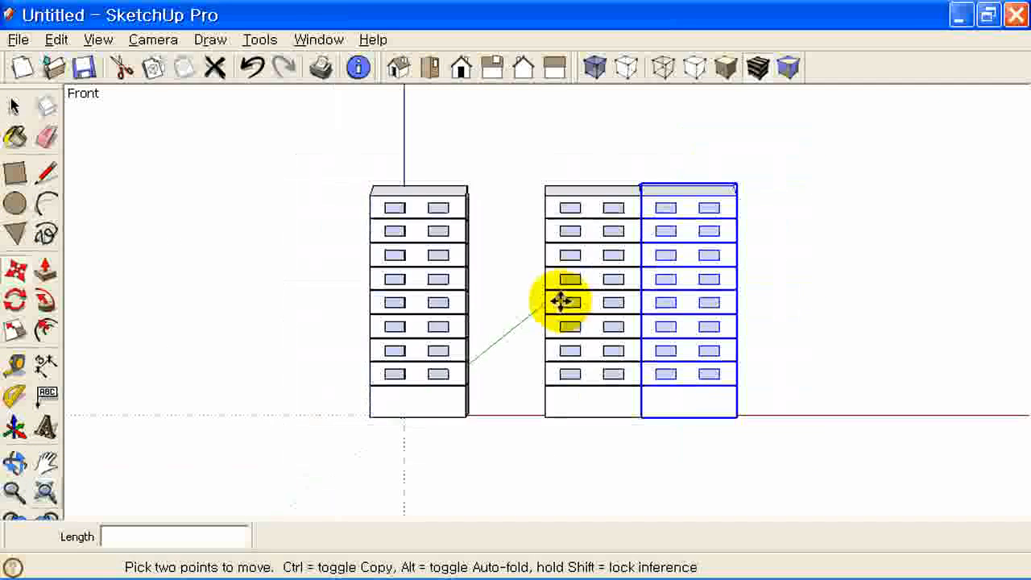
pyautogui.moveTo(655, 249); pyautogui.dragTo(439, 456, button='middle')
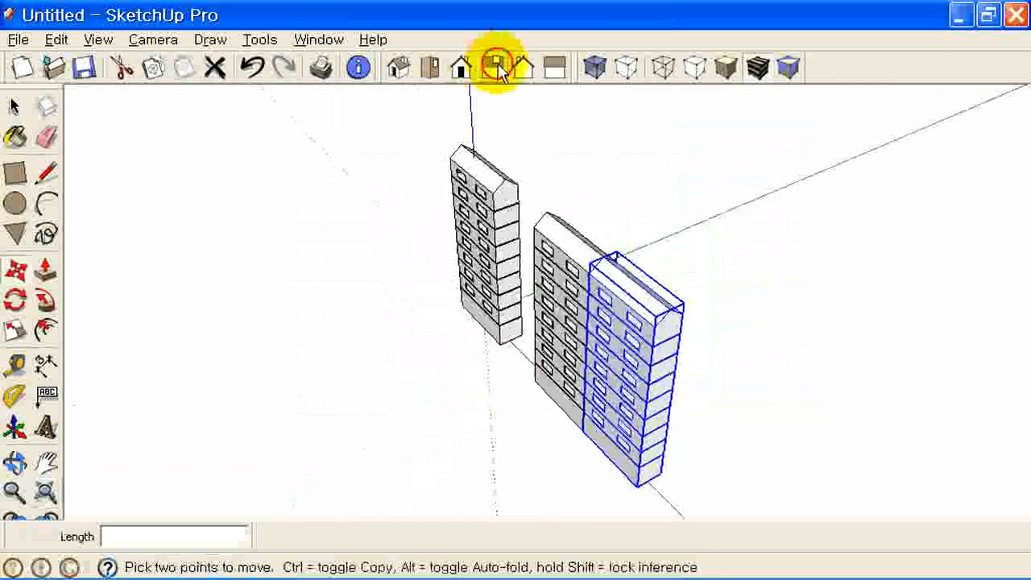
pyautogui.click(495, 67)
pyautogui.click(14, 105)
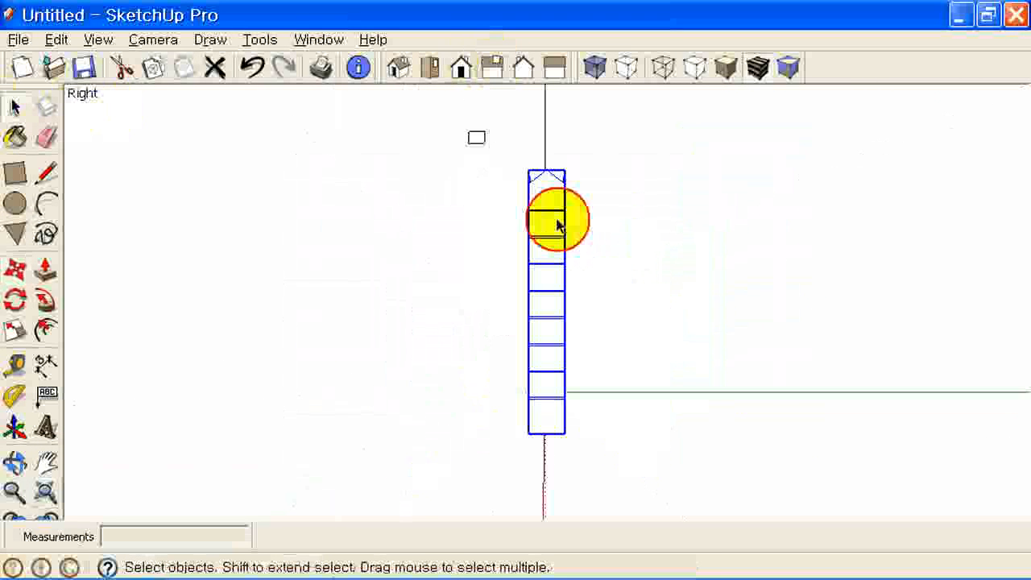
pyautogui.moveTo(469, 132); pyautogui.dragTo(645, 464)
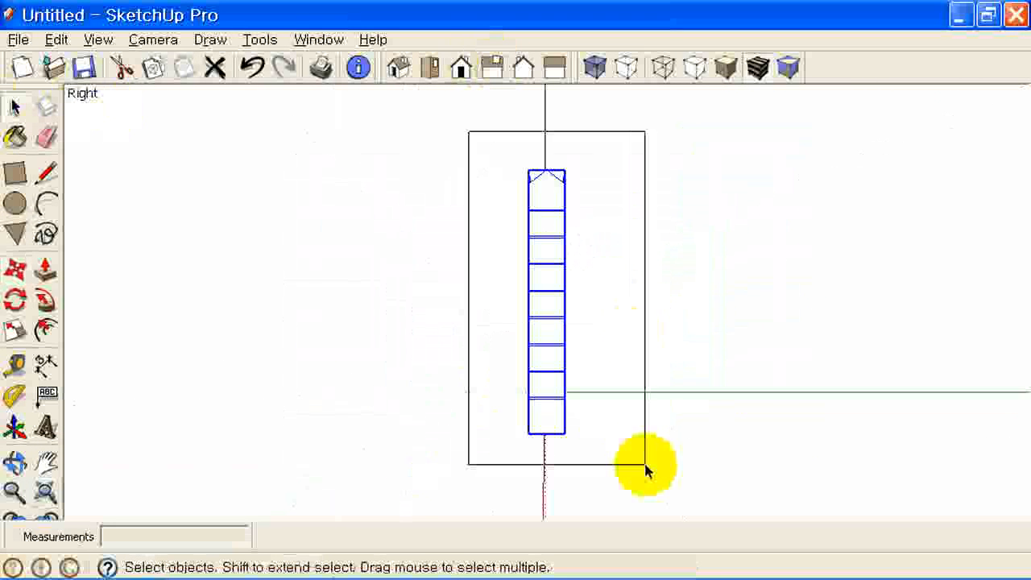
pyautogui.click(14, 267)
pyautogui.click(528, 434)
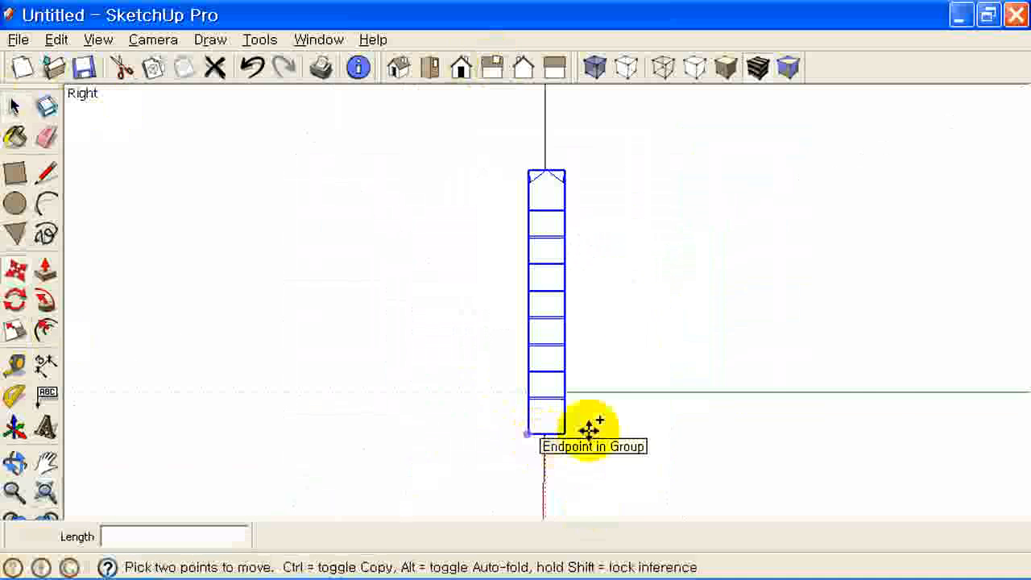
pyautogui.press('ctrl')
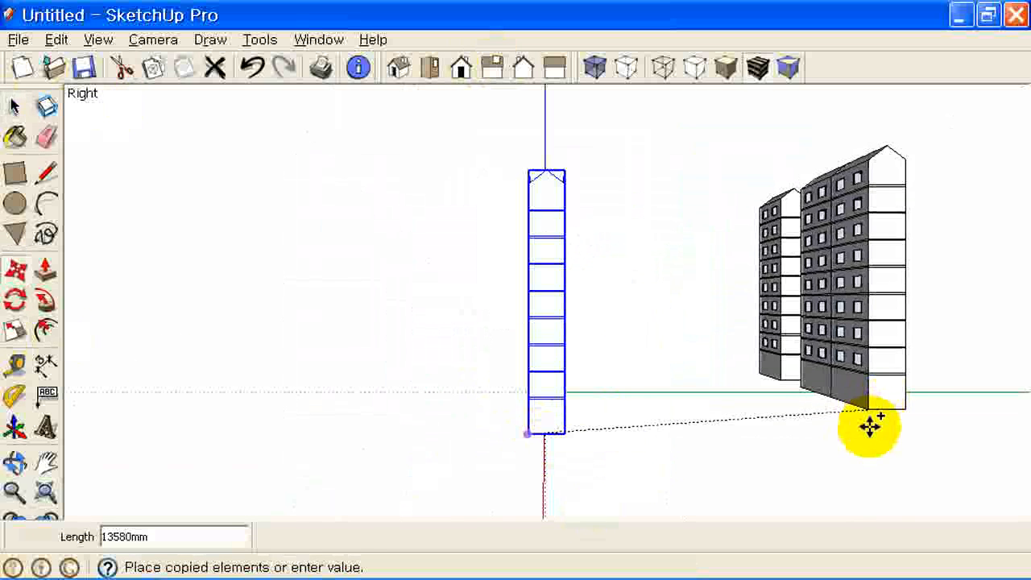
pyautogui.click(870, 435)
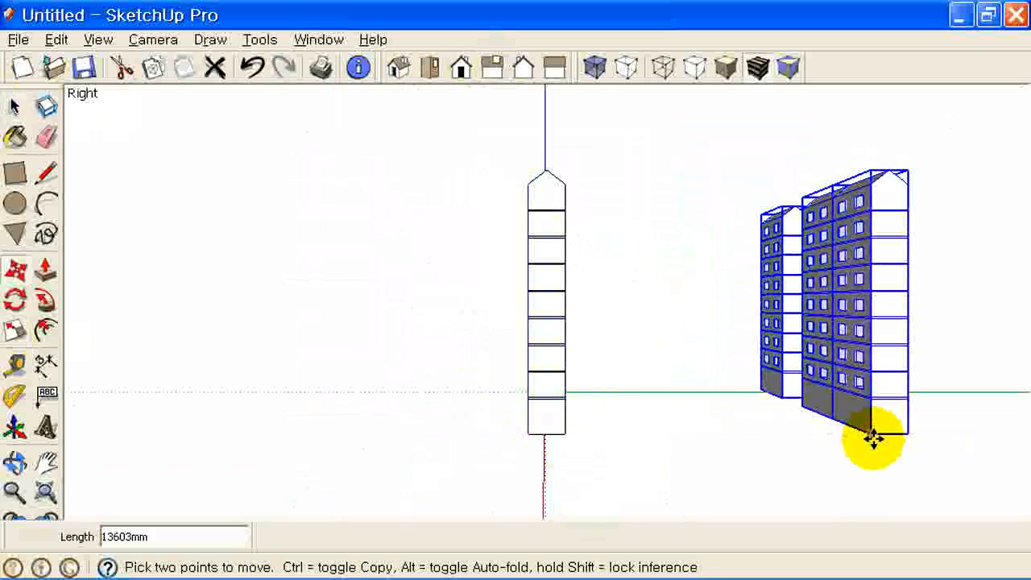
pyautogui.press('Return')
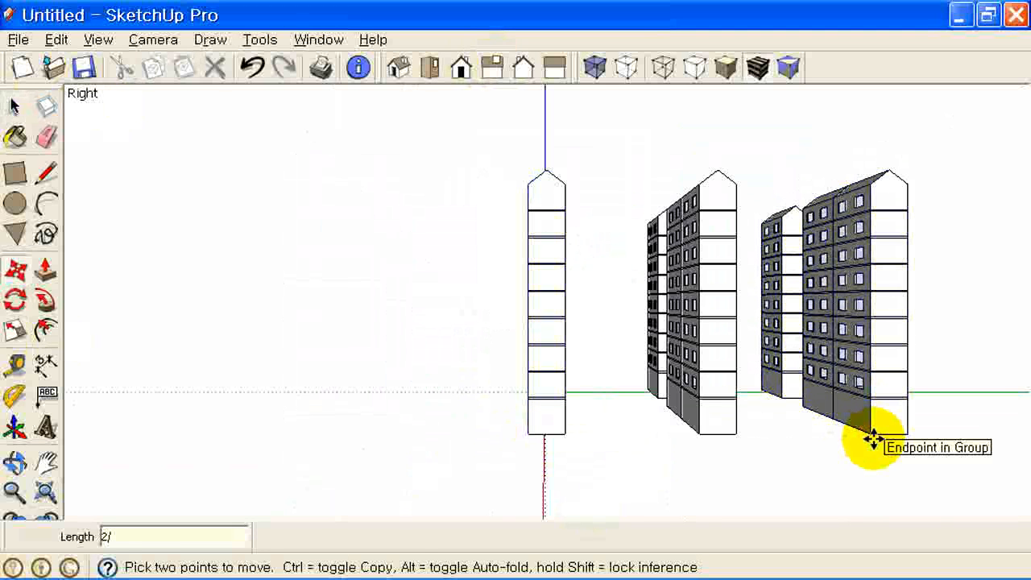
# Examine the rows of copied apartment buildings from several angles.
pyautogui.moveTo(661, 315)
pyautogui.mouseDown(button='middle')
pyautogui.moveTo(670, 368)
pyautogui.moveTo(647, 324)
pyautogui.mouseUp(button='middle')
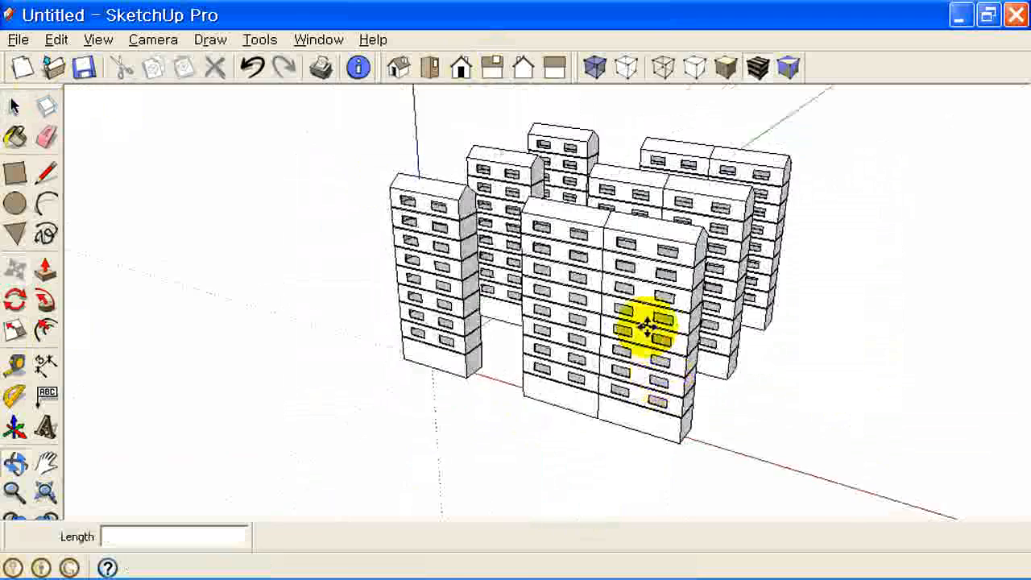
pyautogui.scroll(5, 686, 237)
pyautogui.moveTo(782, 271); pyautogui.dragTo(726, 270, button='middle')
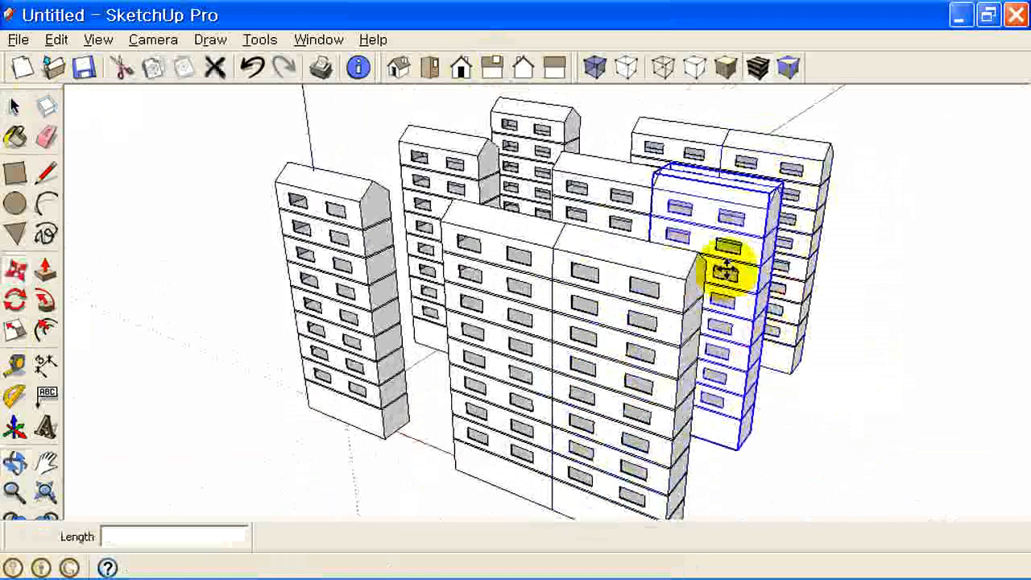
pyautogui.click(14, 105)
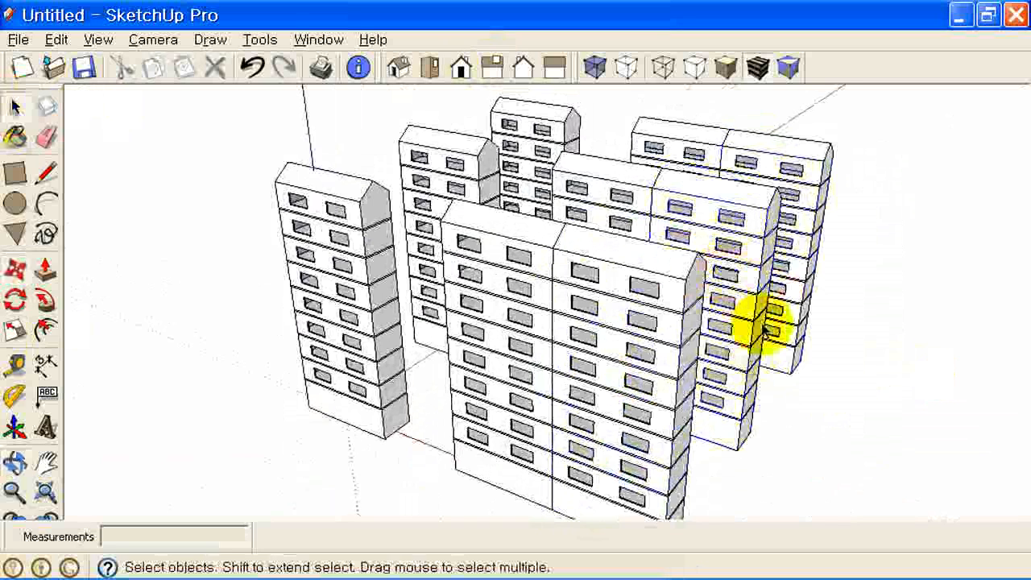
pyautogui.scroll(-1, 764, 330)
pyautogui.moveTo(721, 327); pyautogui.dragTo(735, 320, button='middle')
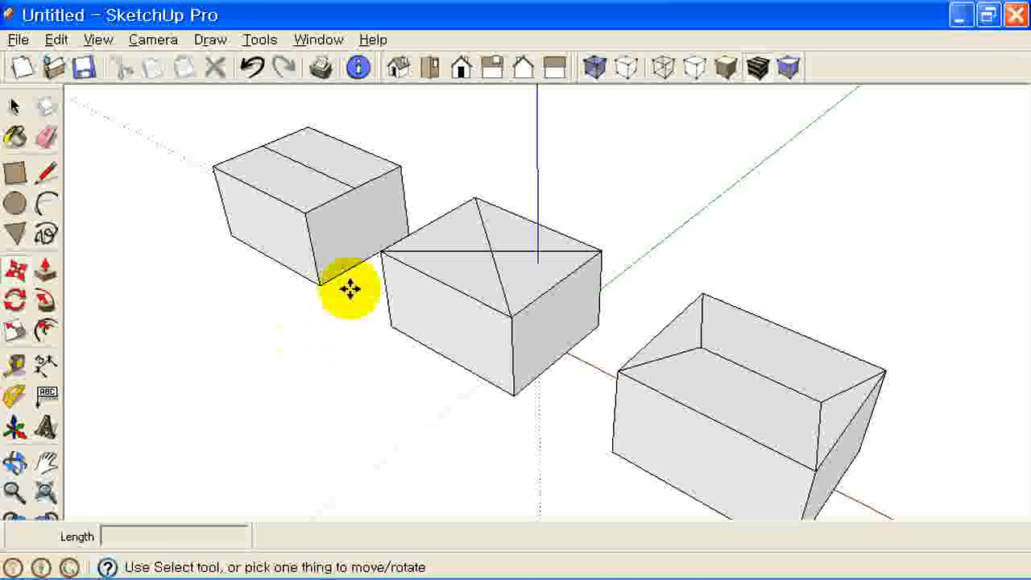
# Move the centre line on the first box's top face up about 526 mm to form a gable roof.
pyautogui.moveTo(398, 278); pyautogui.dragTo(435, 221, button='middle')
pyautogui.scroll(3, 311, 212)
pyautogui.moveTo(311, 212); pyautogui.dragTo(511, 318, button='middle')
pyautogui.scroll(3, 456, 290)
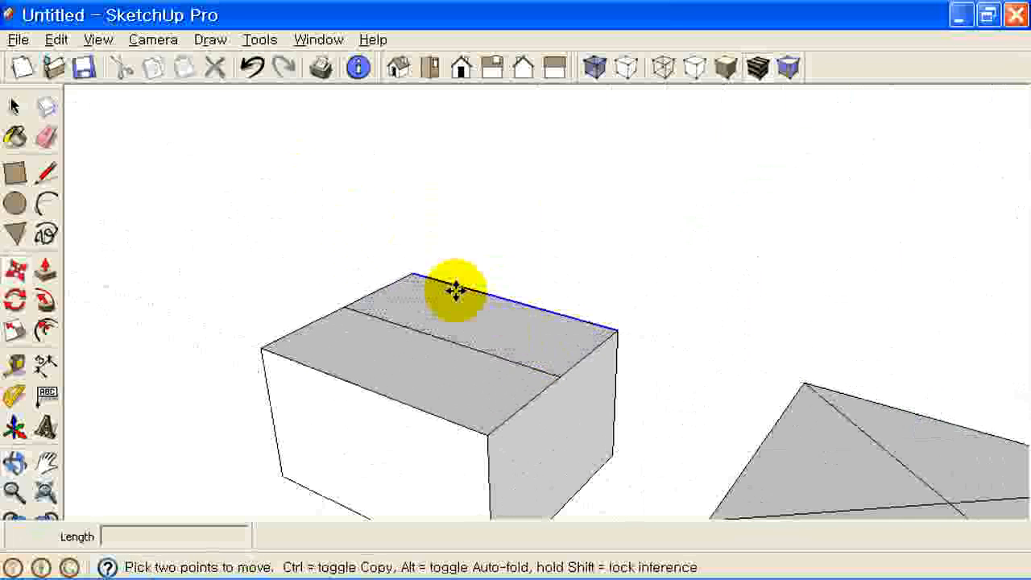
pyautogui.click(441, 338)
pyautogui.click(440, 256)
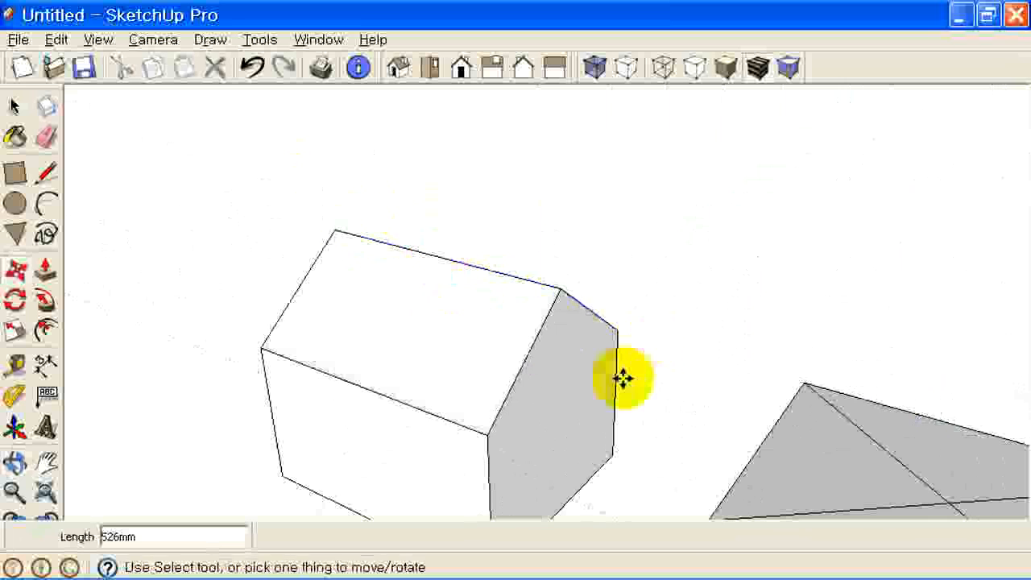
# Raise the second box's diagonal crossing about 682 mm into a pyramid roof and the third box's ridge line about 579 mm into a hip roof.
pyautogui.moveTo(623, 379); pyautogui.dragTo(548, 379, button='middle')
pyautogui.scroll(-2, 548, 375)
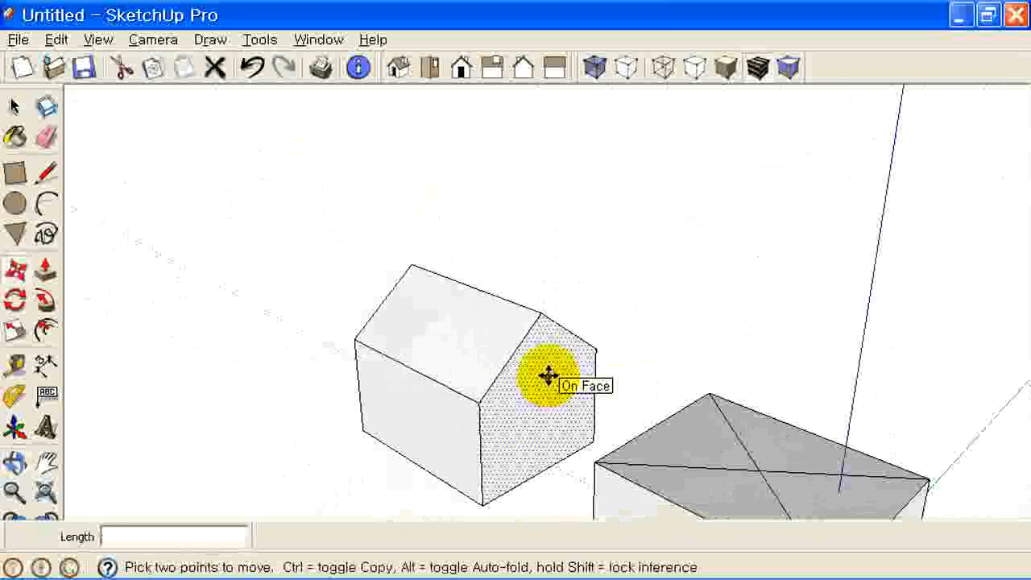
pyautogui.scroll(-1, 548, 376)
pyautogui.keyDown('shift'); pyautogui.moveTo(663, 396); pyautogui.dragTo(501, 269, button='middle'); pyautogui.keyUp('shift')
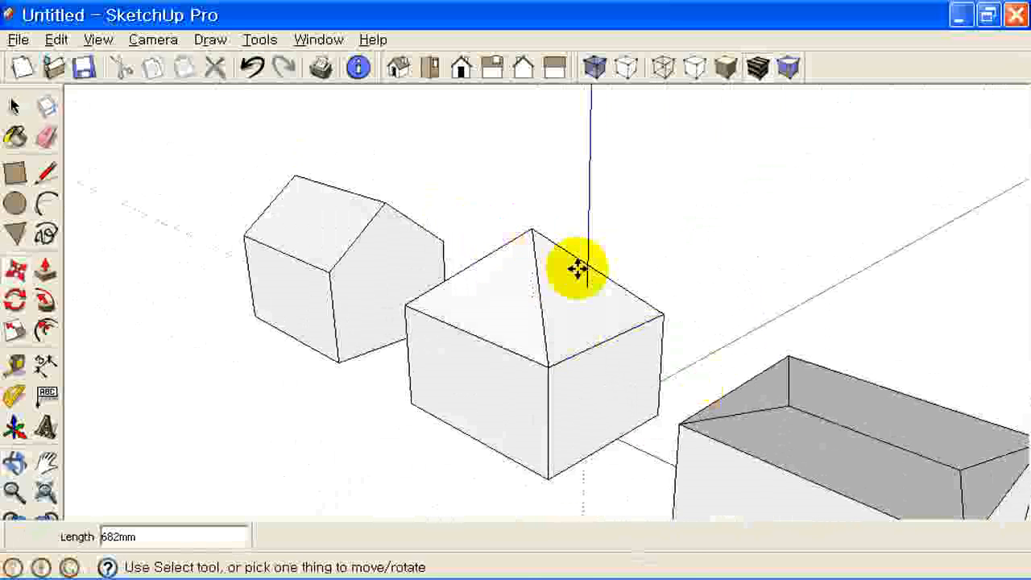
pyautogui.moveTo(578, 386); pyautogui.dragTo(639, 223, button='middle')
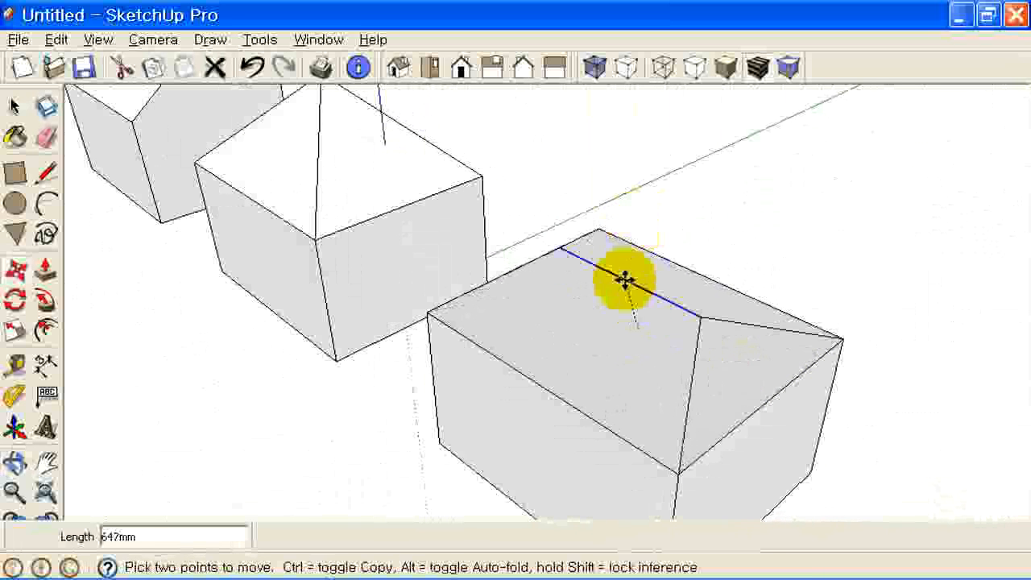
pyautogui.click(642, 226)
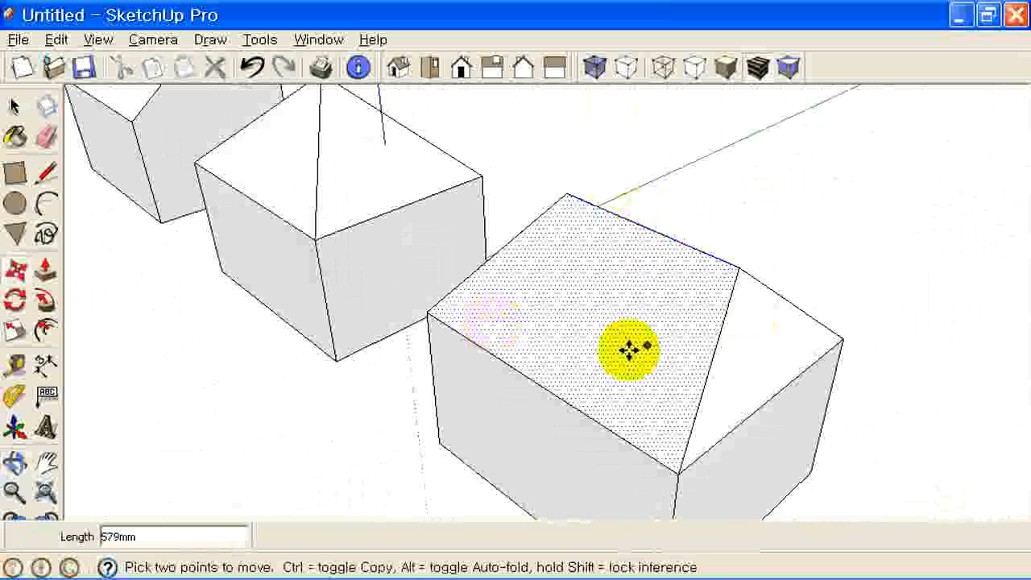
# Push/Pull the top face of the plain fourth box up about 1734 mm.
pyautogui.moveTo(629, 350); pyautogui.dragTo(782, 378, button='middle')
pyautogui.scroll(-5, 715, 361)
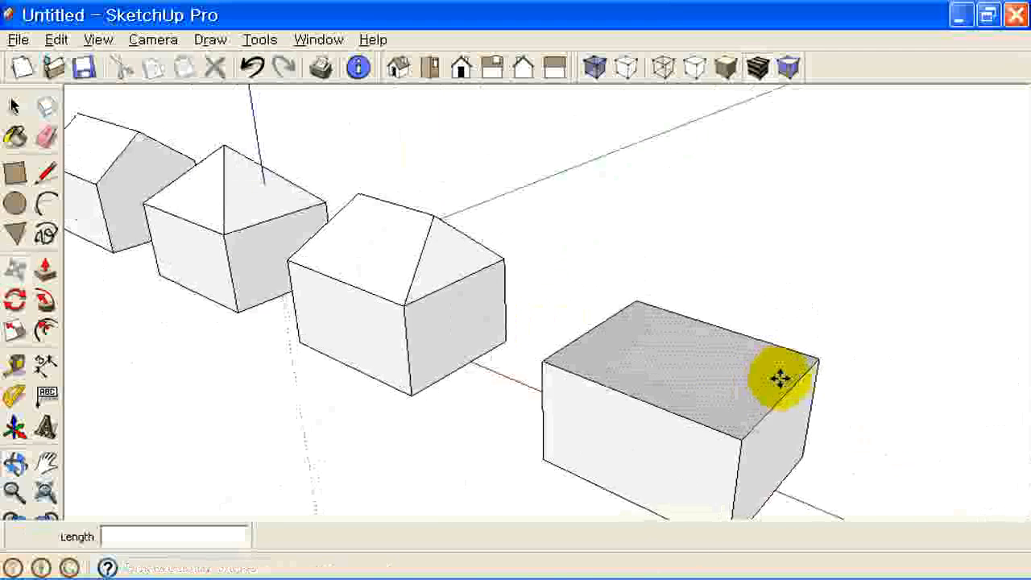
pyautogui.scroll(-2, 752, 364)
pyautogui.click(46, 274)
pyautogui.click(692, 362)
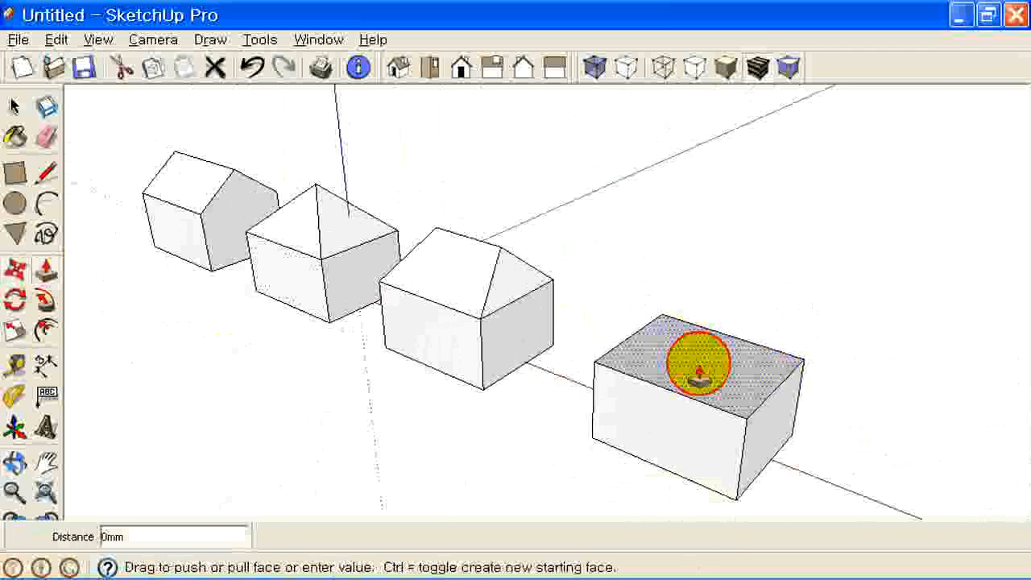
pyautogui.click(709, 205)
# Move the tall box's top face about 1827 mm away from its base to slant the walls, and deselect it.
pyautogui.moveTo(658, 306); pyautogui.dragTo(782, 231, button='middle')
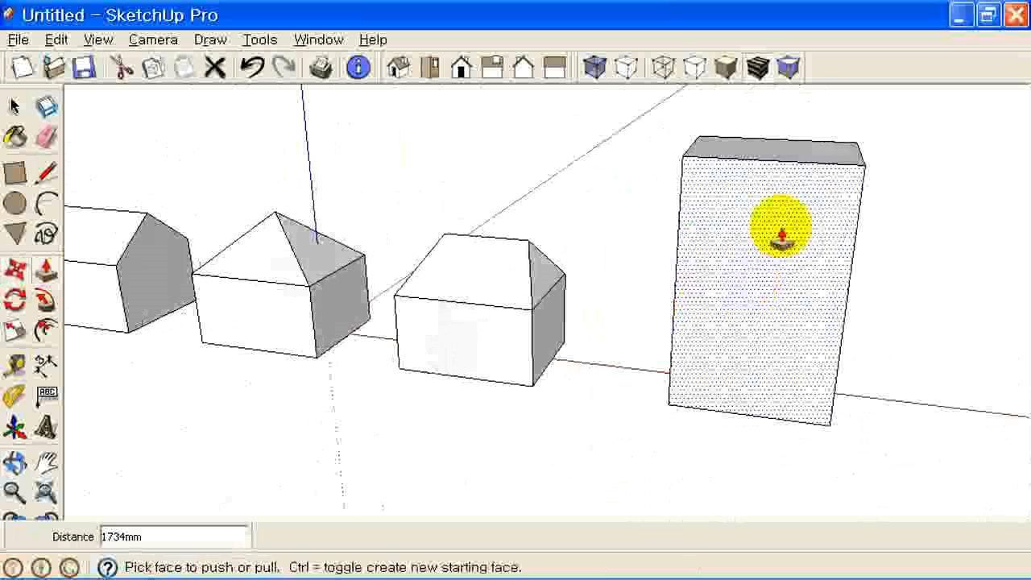
pyautogui.moveTo(783, 269); pyautogui.dragTo(718, 339, button='middle')
pyautogui.moveTo(780, 369); pyautogui.dragTo(665, 398, button='middle')
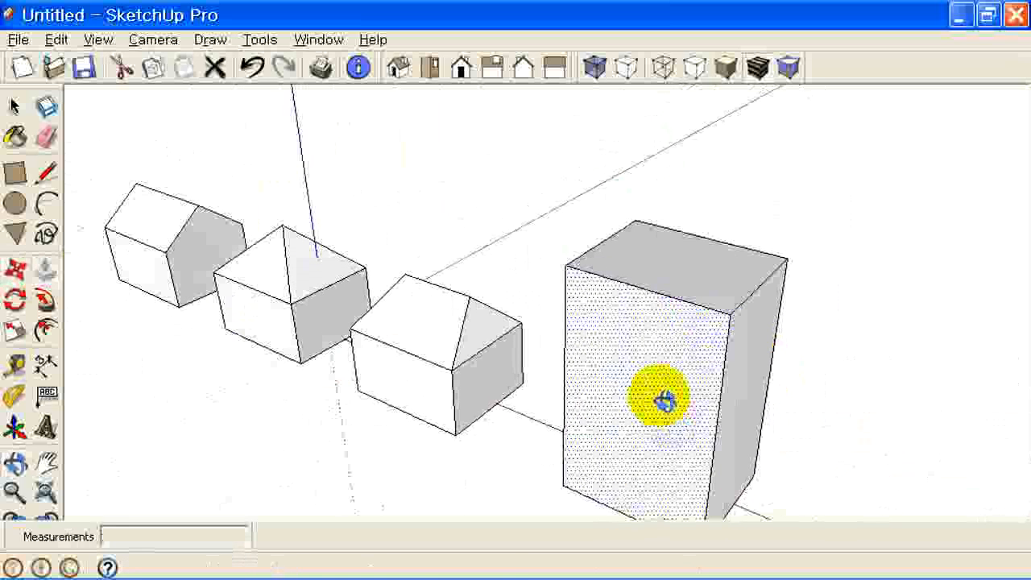
pyautogui.click(14, 105)
pyautogui.click(644, 266)
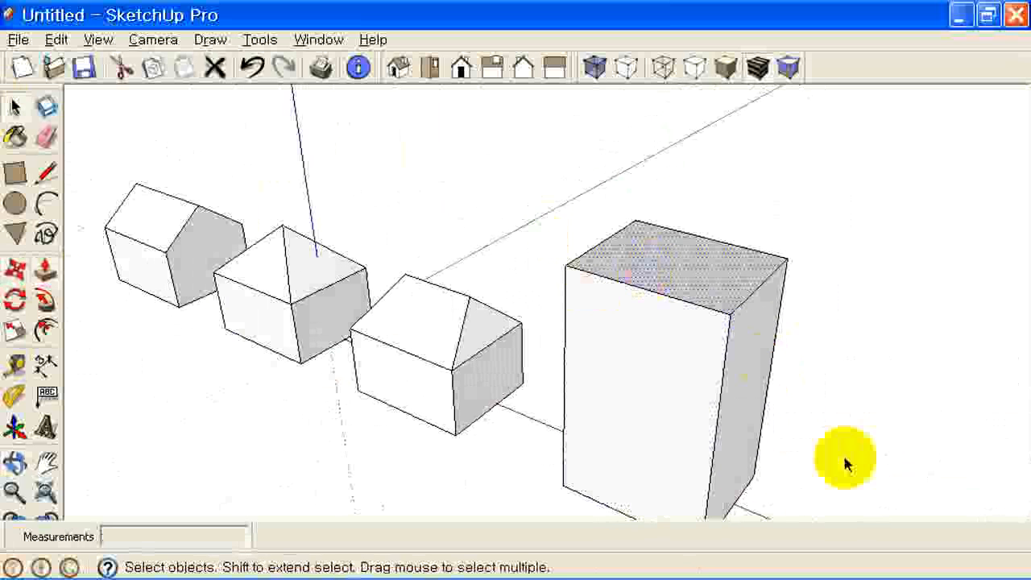
pyautogui.moveTo(719, 403); pyautogui.dragTo(760, 417, button='middle')
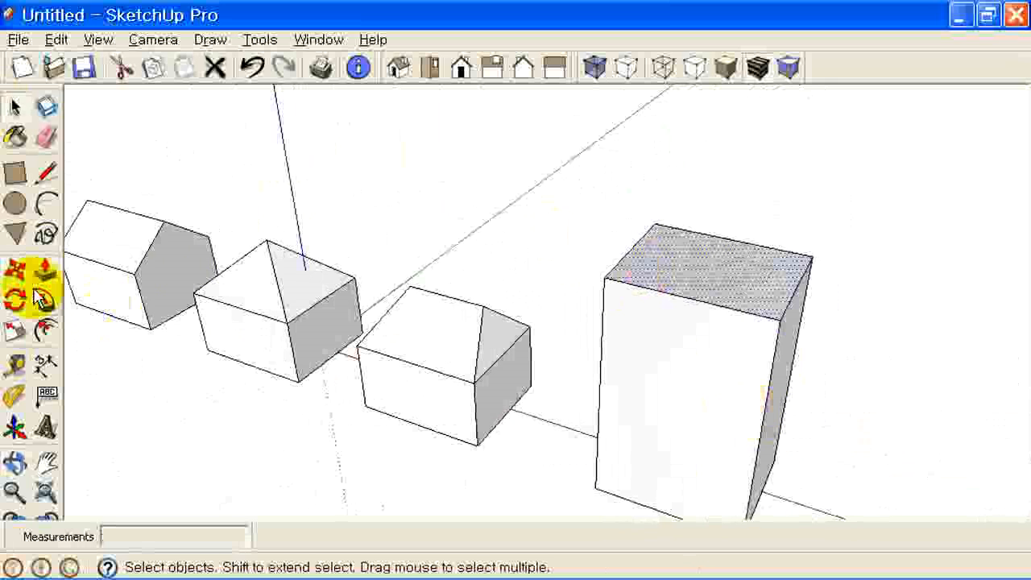
pyautogui.click(14, 273)
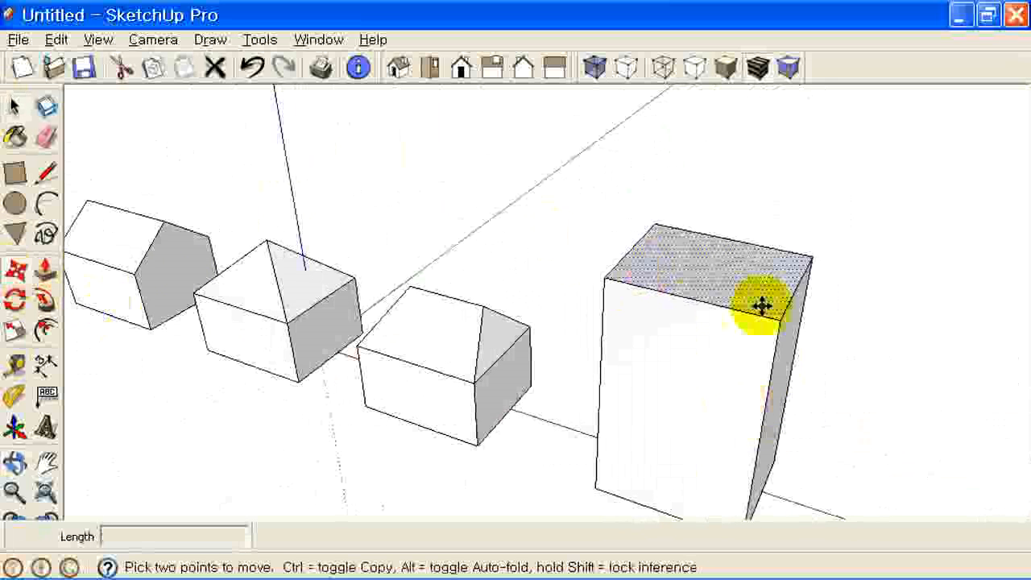
pyautogui.click(606, 279)
pyautogui.click(804, 325)
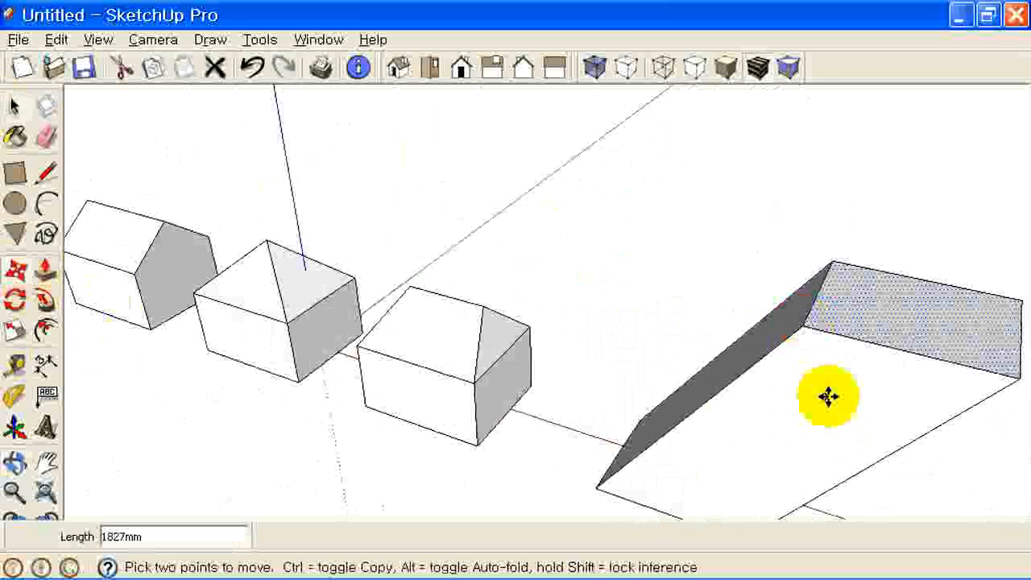
pyautogui.moveTo(828, 396); pyautogui.dragTo(872, 311, button='middle')
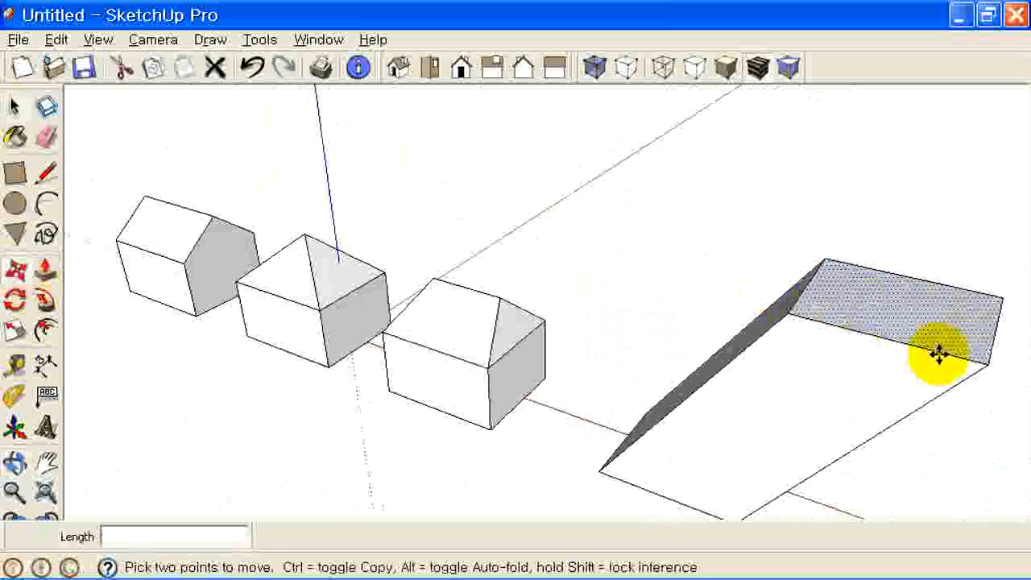
pyautogui.click(16, 105)
pyautogui.click(463, 179)
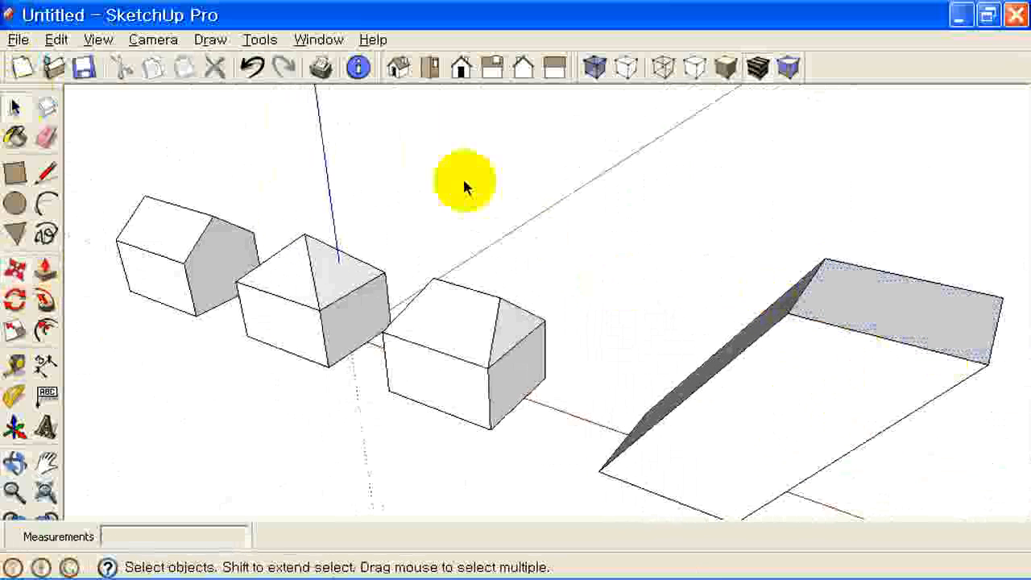
# Select the gable house's side wall and the roof slope above it, move both about 1616 mm outward, and deselect them.
pyautogui.scroll(-2, 571, 371)
pyautogui.keyDown('shift'); pyautogui.moveTo(461, 345); pyautogui.dragTo(746, 304, button='middle'); pyautogui.keyUp('shift')
pyautogui.scroll(3, 464, 202)
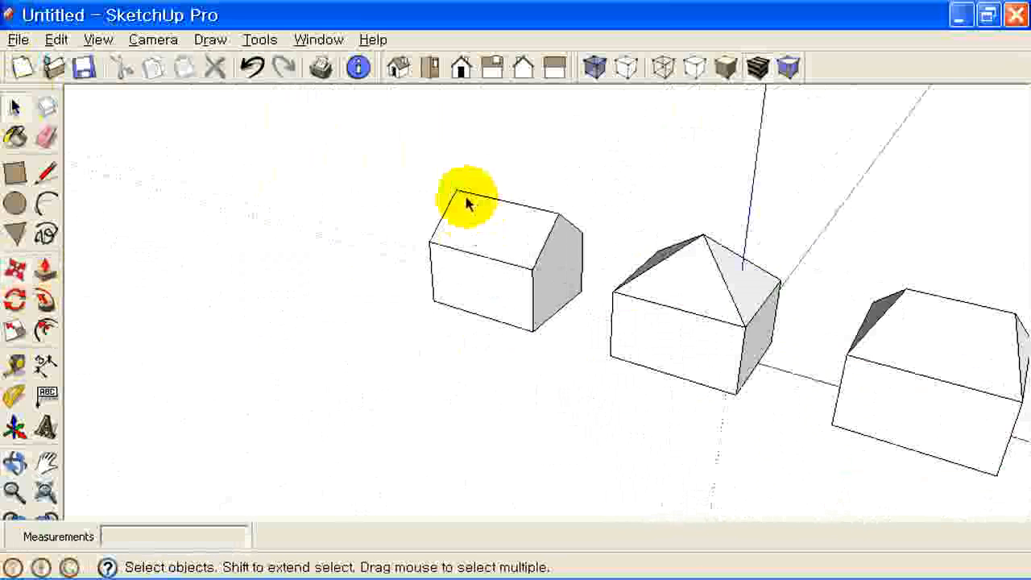
pyautogui.scroll(3, 571, 460)
pyautogui.moveTo(571, 460); pyautogui.dragTo(482, 282, button='middle')
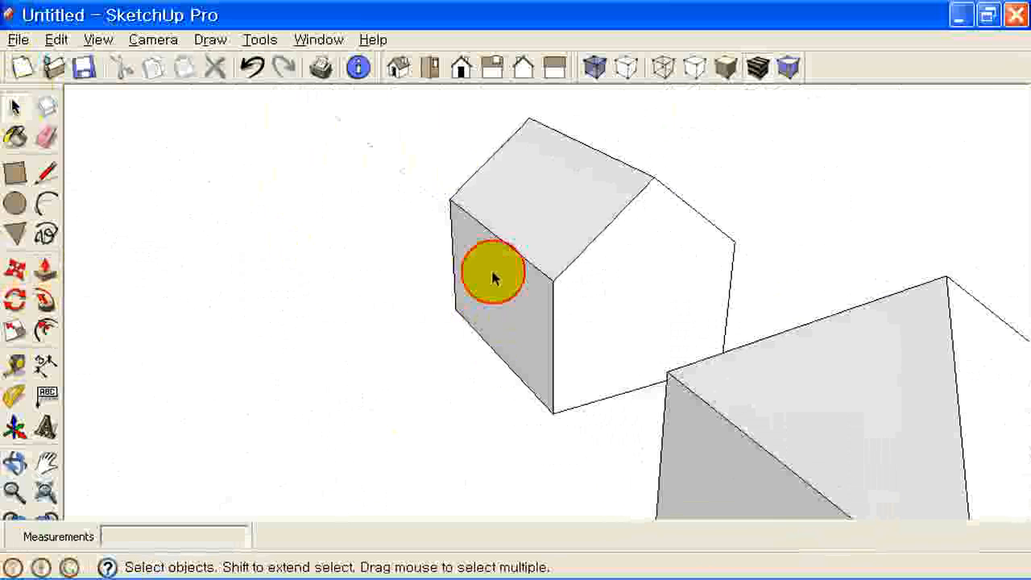
pyautogui.click(493, 276)
pyautogui.keyDown('shift'); pyautogui.click(559, 214); pyautogui.keyUp('shift')
pyautogui.moveTo(559, 215); pyautogui.dragTo(595, 288, button='middle')
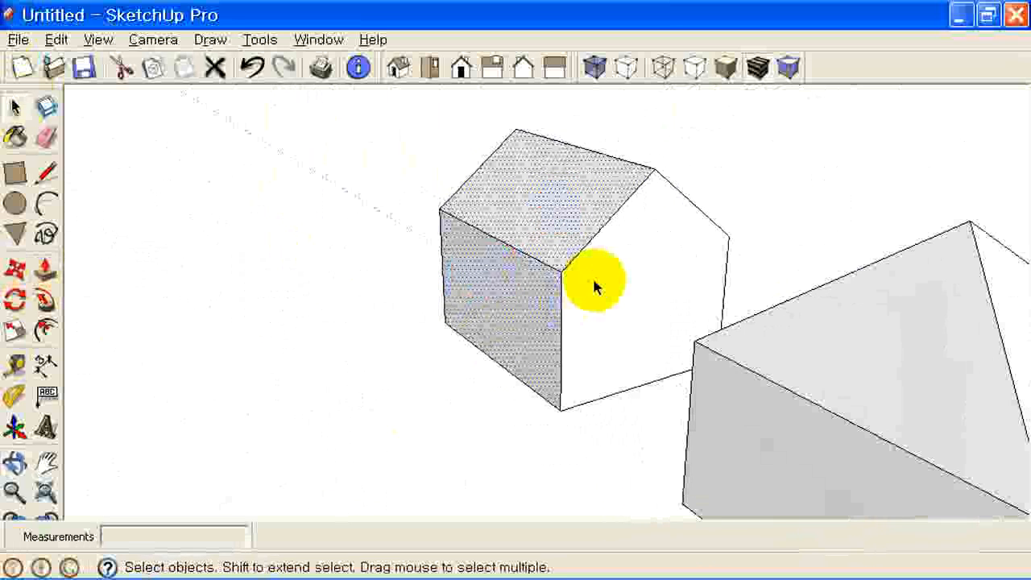
pyautogui.press('m')
pyautogui.click(561, 413)
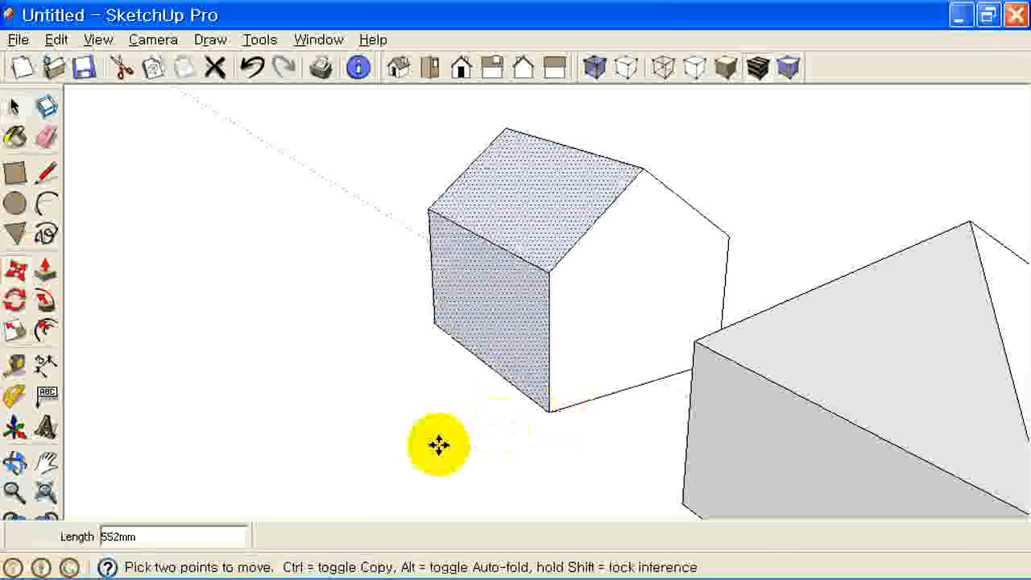
pyautogui.click(299, 476)
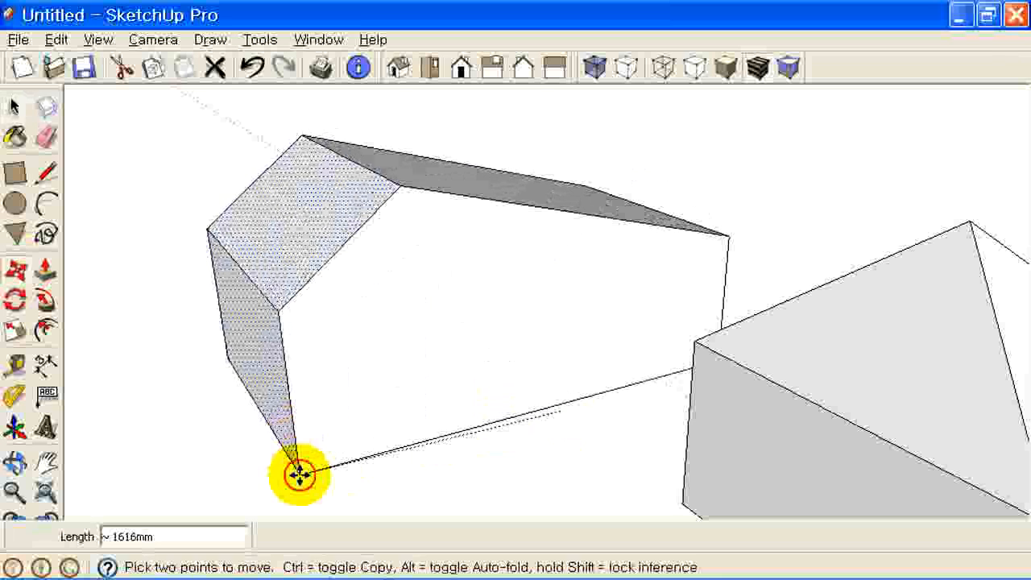
pyautogui.click(15, 108)
pyautogui.click(149, 132)
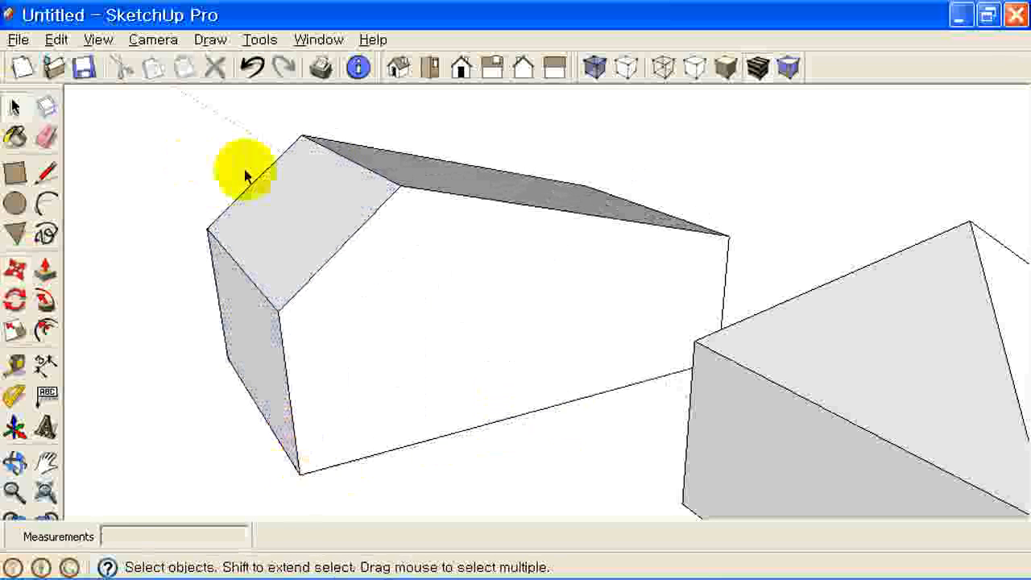
# Move the stretched house's ridge line about 1149 mm along the green axis, back toward the middle of the roof.
pyautogui.click(16, 272)
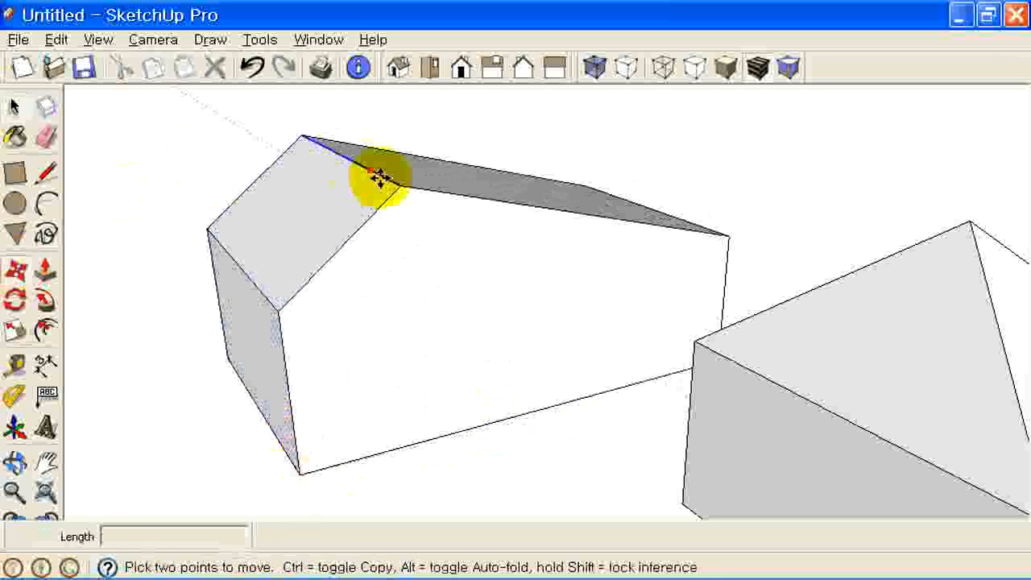
pyautogui.click(361, 172)
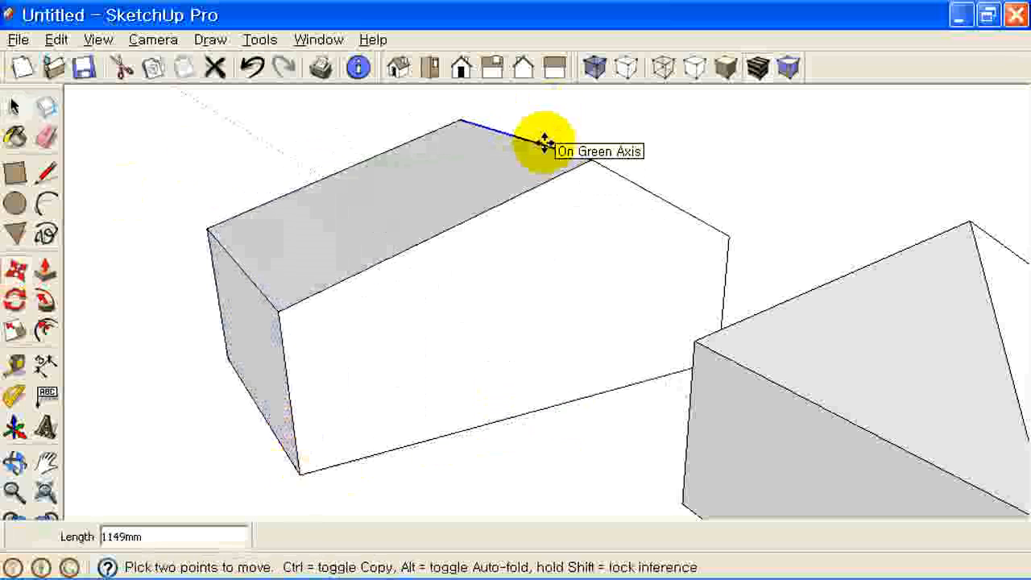
pyautogui.click(548, 145)
# Move the front endpoint of the stretched house's ridge about 855 mm inward along the ridge to slope the gable end.
pyautogui.moveTo(785, 230); pyautogui.dragTo(895, 314, button='middle')
pyautogui.click(583, 159)
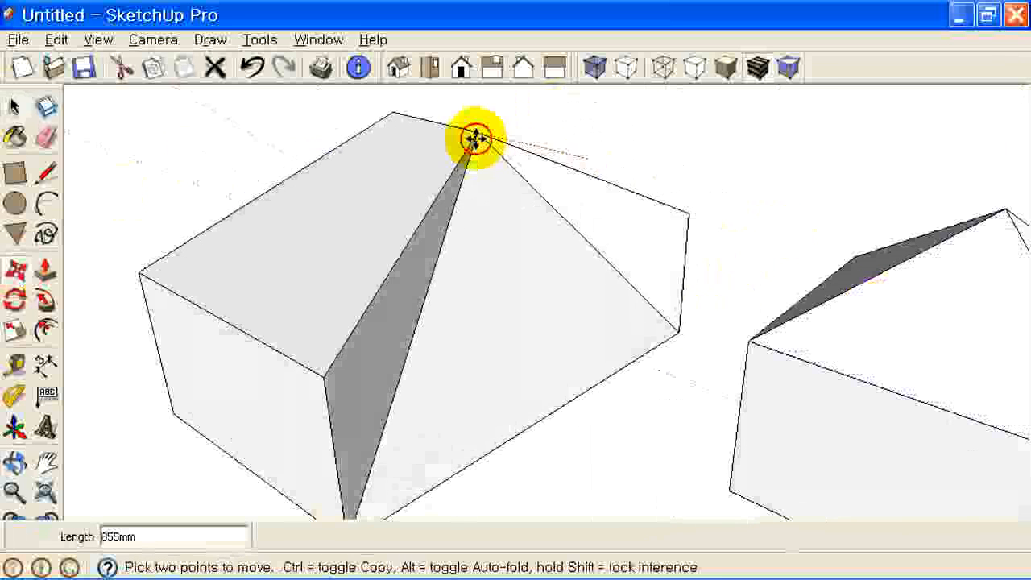
pyautogui.click(475, 139)
pyautogui.moveTo(415, 242); pyautogui.dragTo(489, 356, button='middle')
pyautogui.scroll(-1, 487, 353)
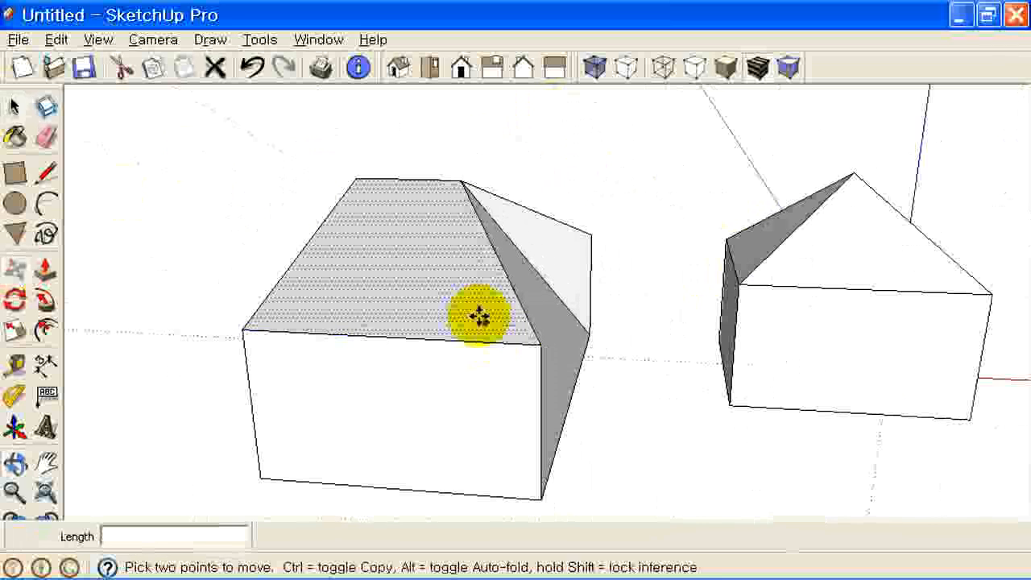
# Start a new model without saving the current one and draw a square on the ground around the origin.
pyautogui.click(22, 67)
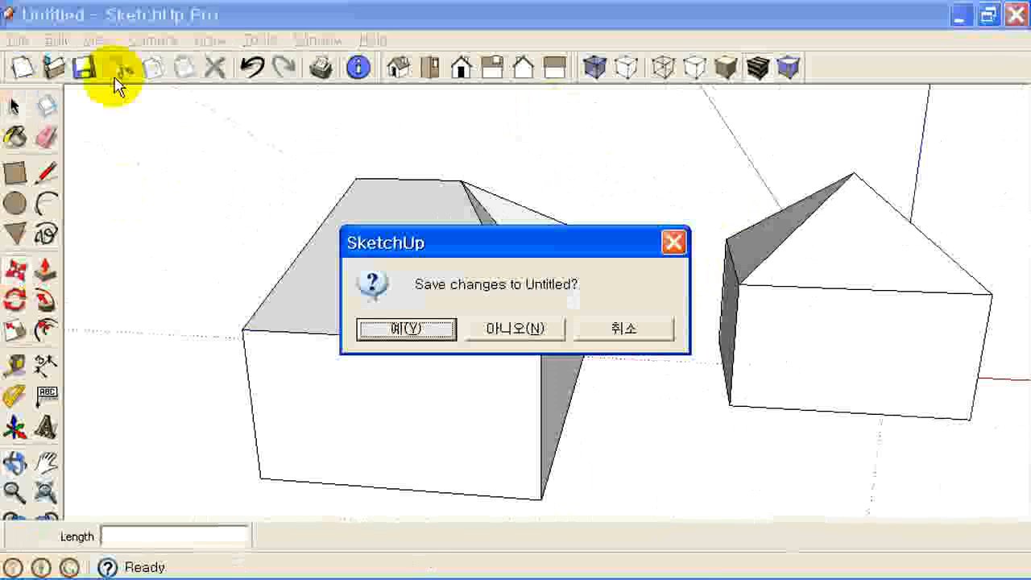
pyautogui.click(546, 324)
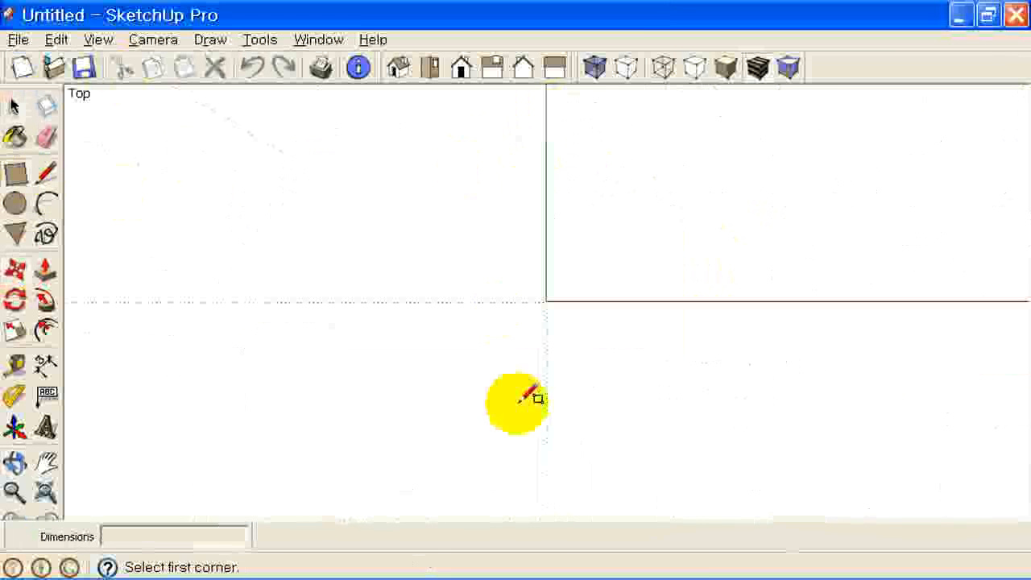
pyautogui.click(451, 392)
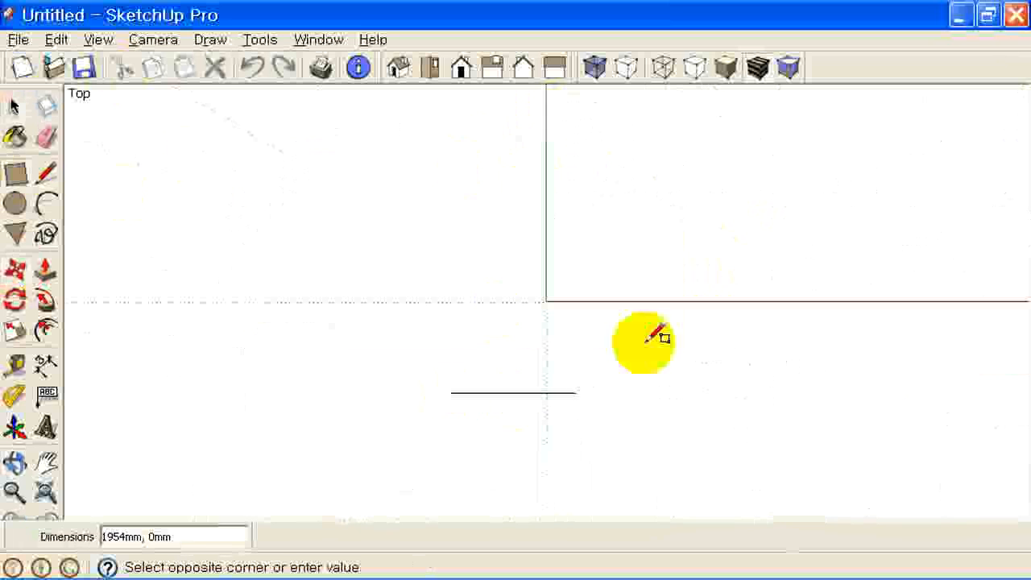
pyautogui.click(679, 165)
# Offset the square's outline inward by about 914 mm.
pyautogui.click(46, 330)
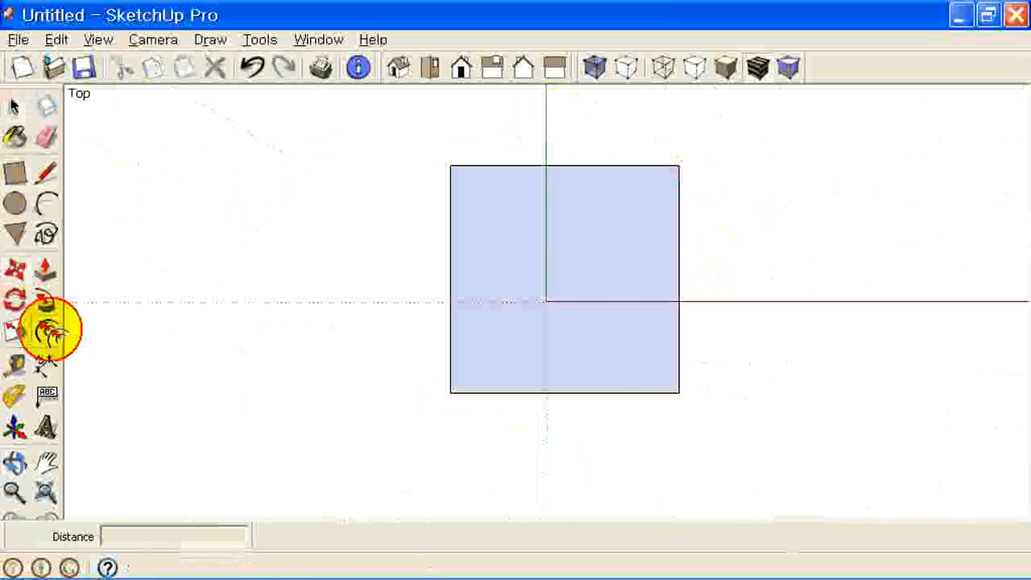
pyautogui.click(505, 165)
pyautogui.click(521, 228)
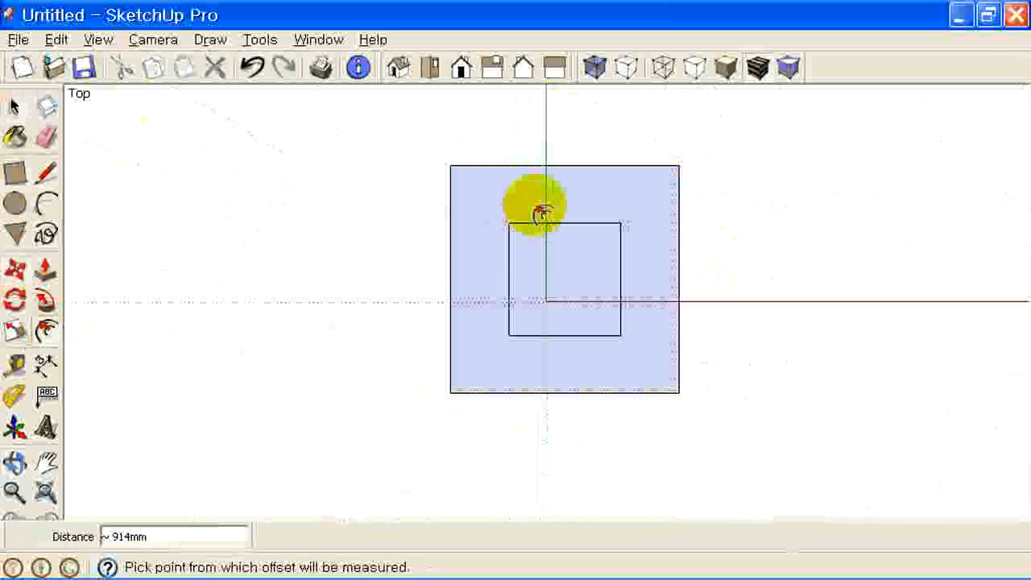
pyautogui.click(14, 108)
# In an isometric view, move the inner square face straight up 1055 mm to form a truncated pyramid.
pyautogui.click(401, 67)
pyautogui.moveTo(668, 398); pyautogui.dragTo(681, 375, button='middle')
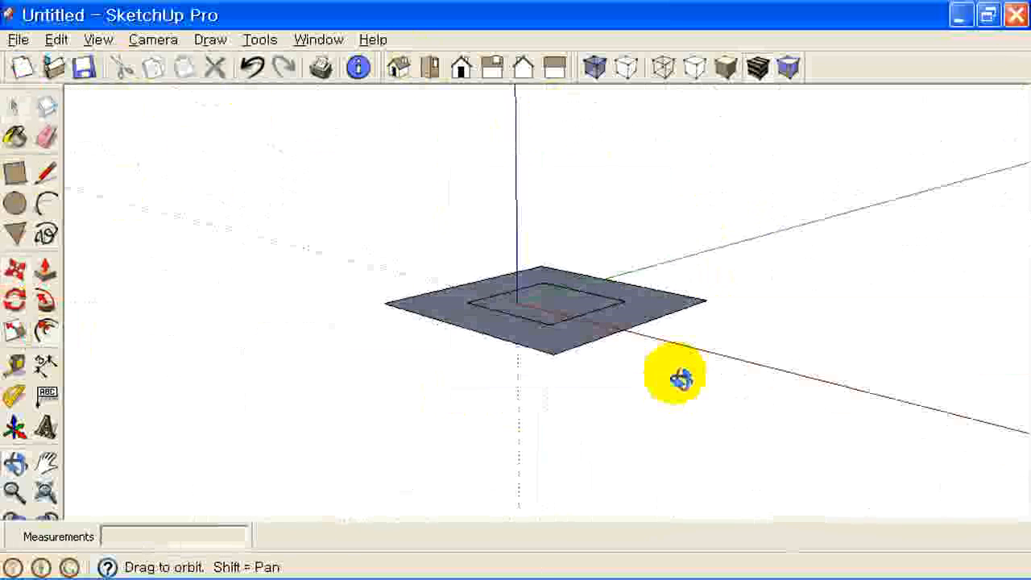
pyautogui.scroll(3, 543, 252)
pyautogui.scroll(3, 553, 306)
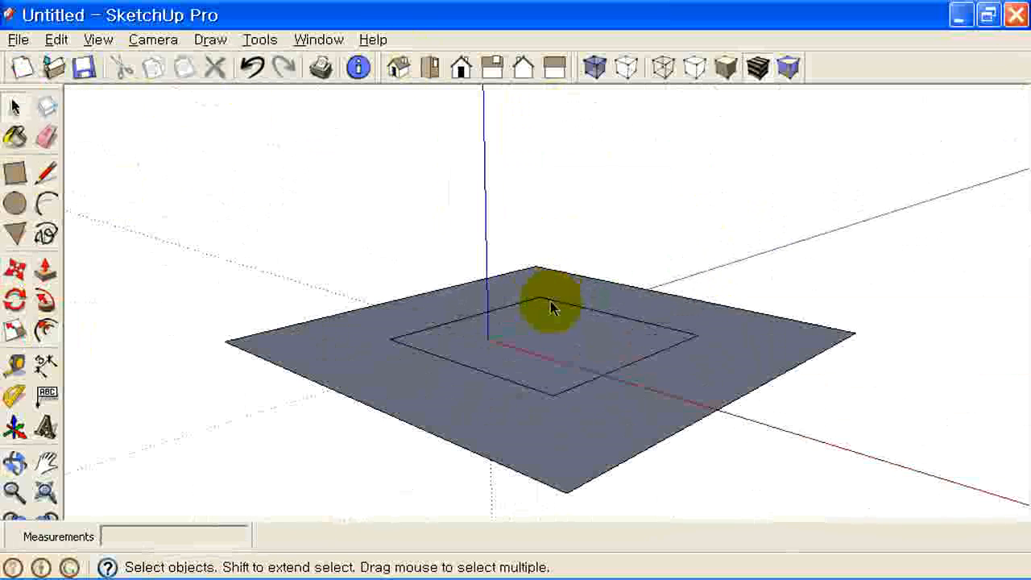
pyautogui.moveTo(621, 322); pyautogui.dragTo(472, 382, button='middle')
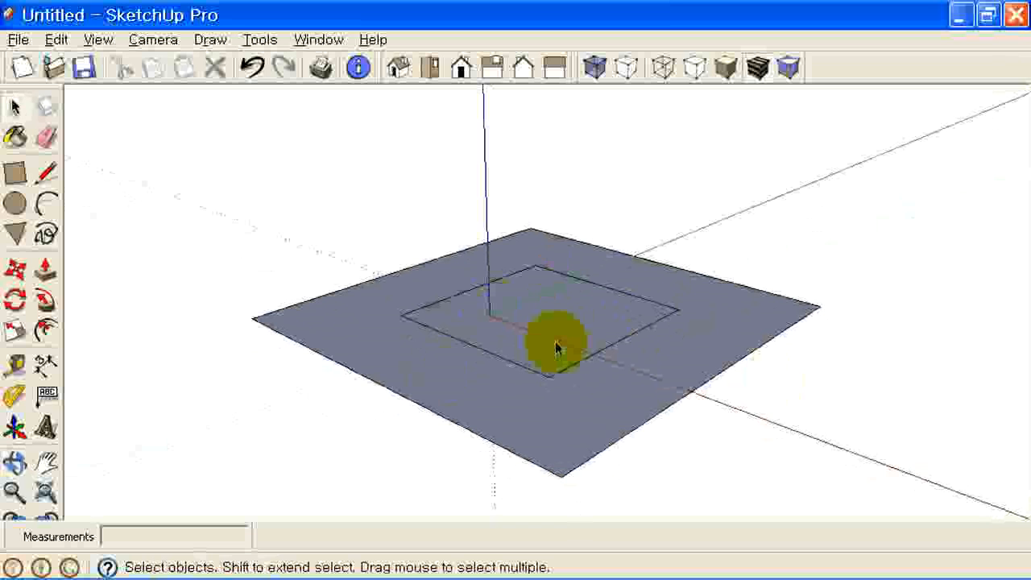
pyautogui.click(28, 278)
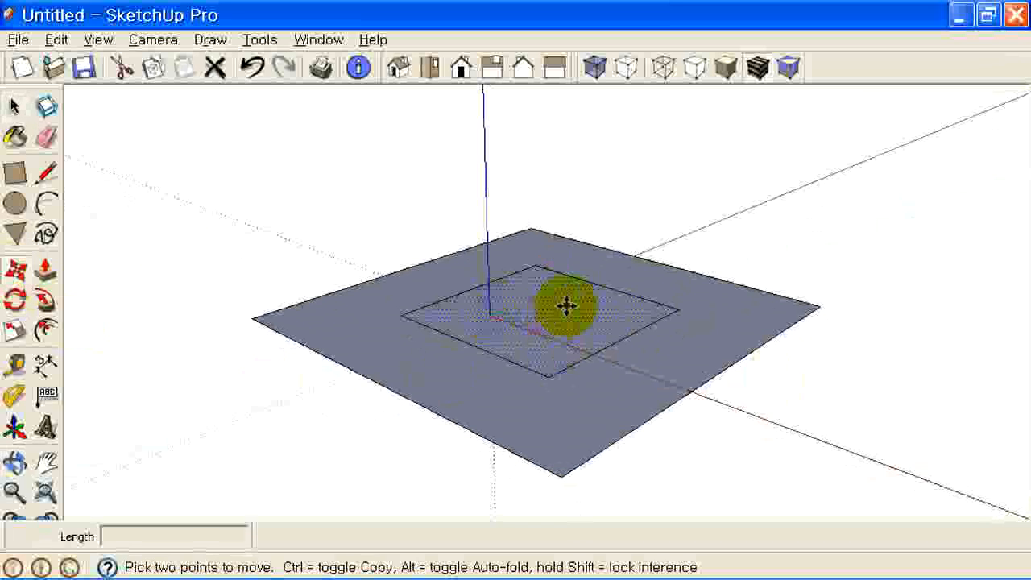
pyautogui.moveTo(554, 320)
pyautogui.mouseDown(button='middle')
pyautogui.moveTo(546, 298)
pyautogui.moveTo(545, 319)
pyautogui.mouseUp(button='middle')
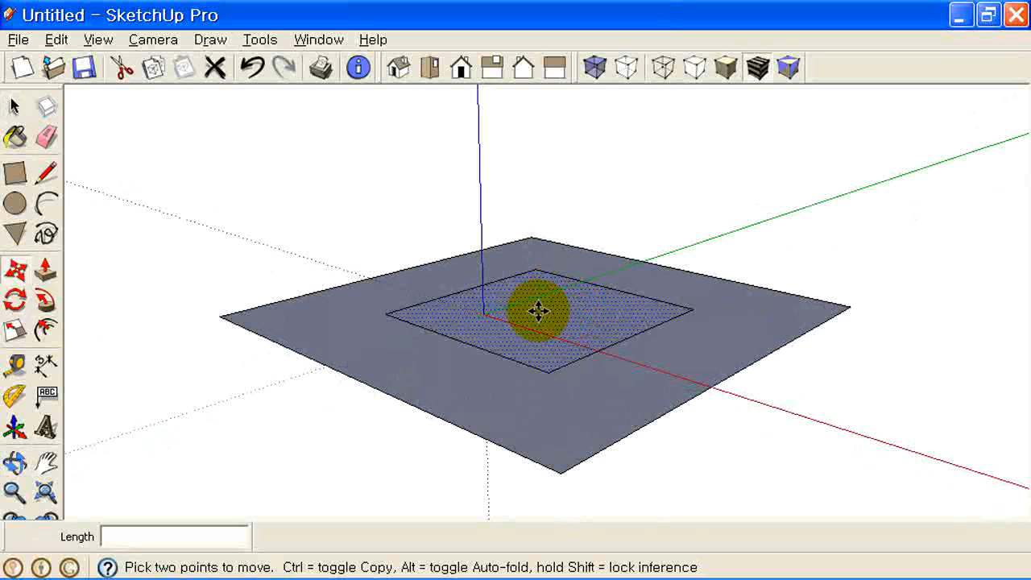
pyautogui.click(538, 310)
pyautogui.click(531, 180)
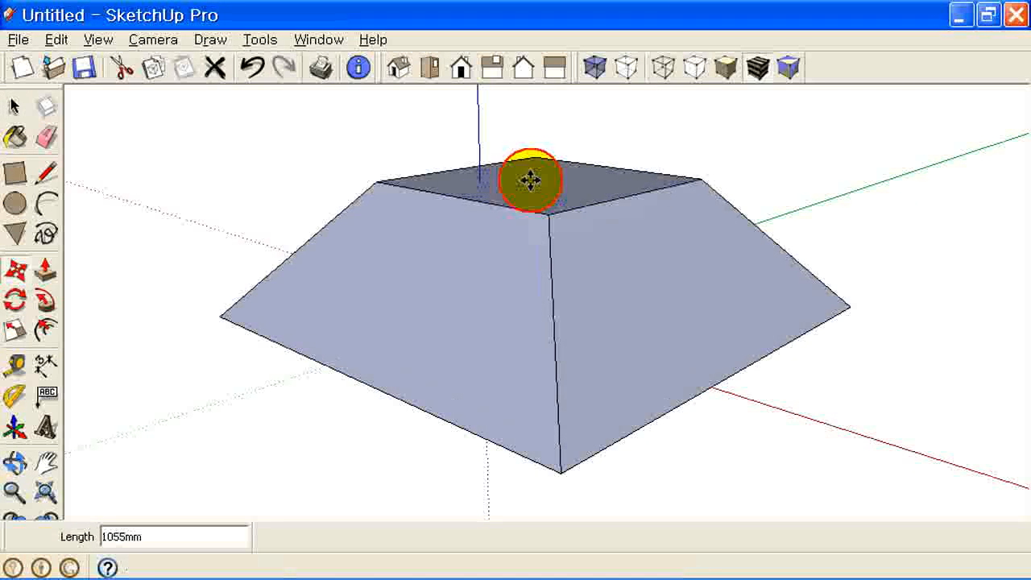
# Offset the outline of the truncated pyramid's top face inward to create a smaller square.
pyautogui.press('o')
pyautogui.moveTo(474, 301); pyautogui.dragTo(605, 417)
pyautogui.press('m')
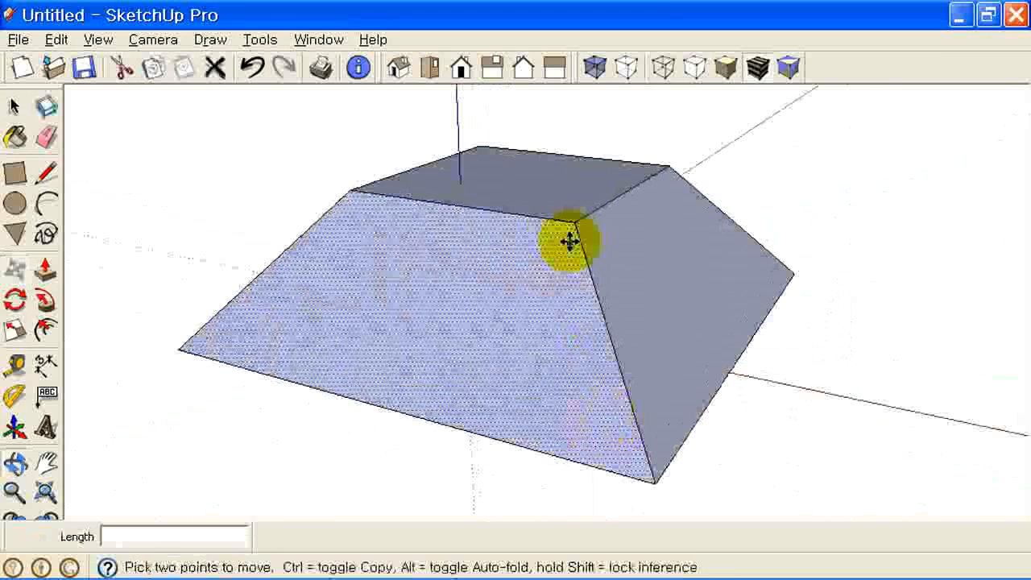
pyautogui.moveTo(569, 244); pyautogui.dragTo(653, 293, button='middle')
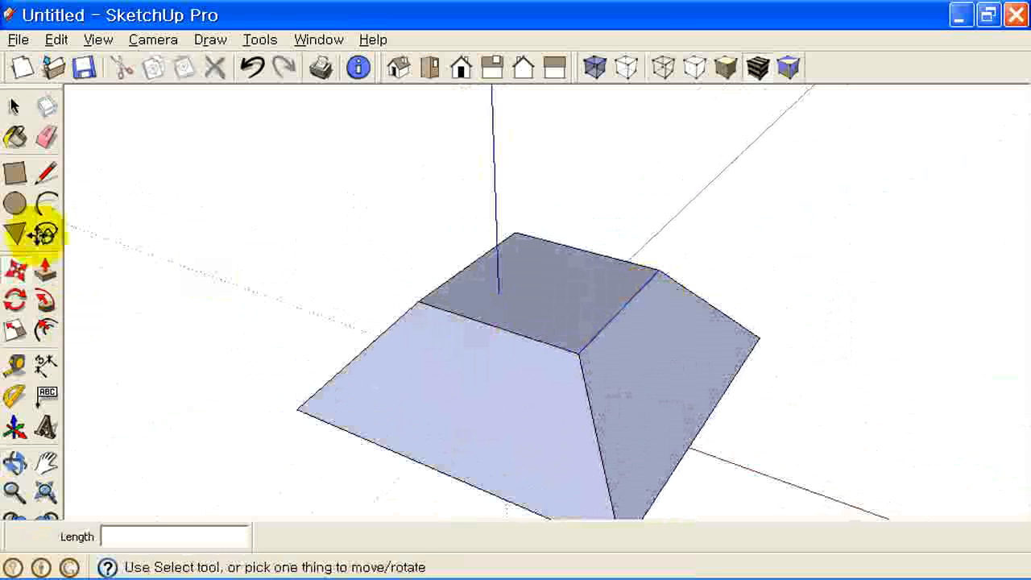
pyautogui.click(45, 329)
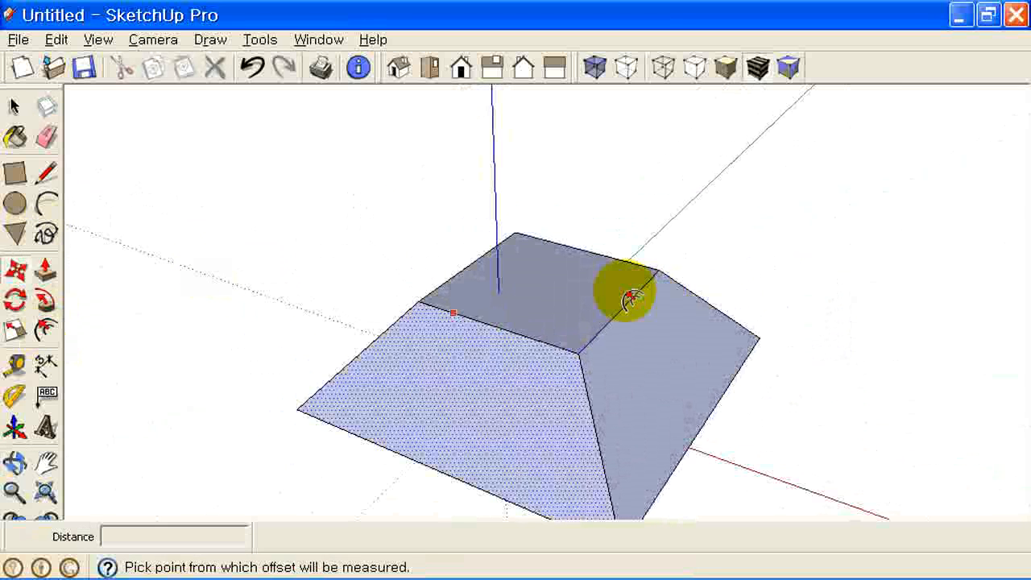
pyautogui.click(580, 260)
pyautogui.click(579, 270)
# Move the small inner square on the top face straight up to form a second, steeper tapered tier.
pyautogui.moveTo(568, 356); pyautogui.dragTo(592, 253, button='middle')
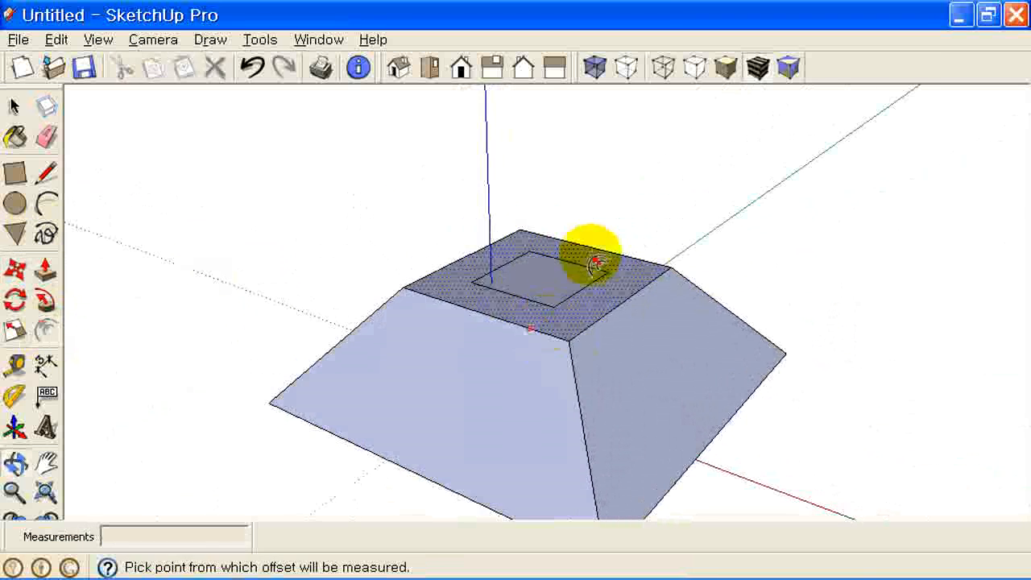
pyautogui.scroll(3, 564, 282)
pyautogui.click(14, 269)
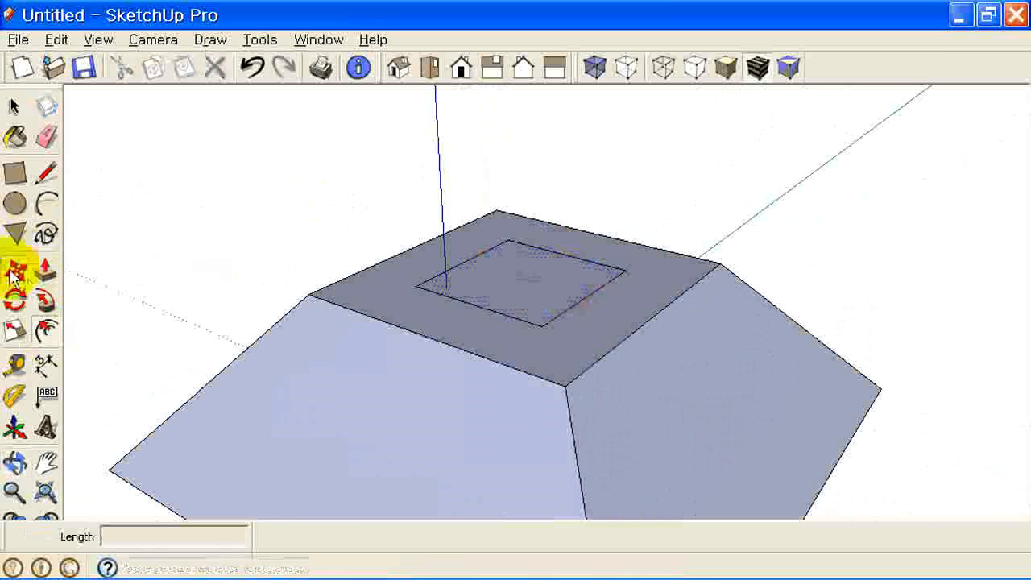
pyautogui.click(524, 280)
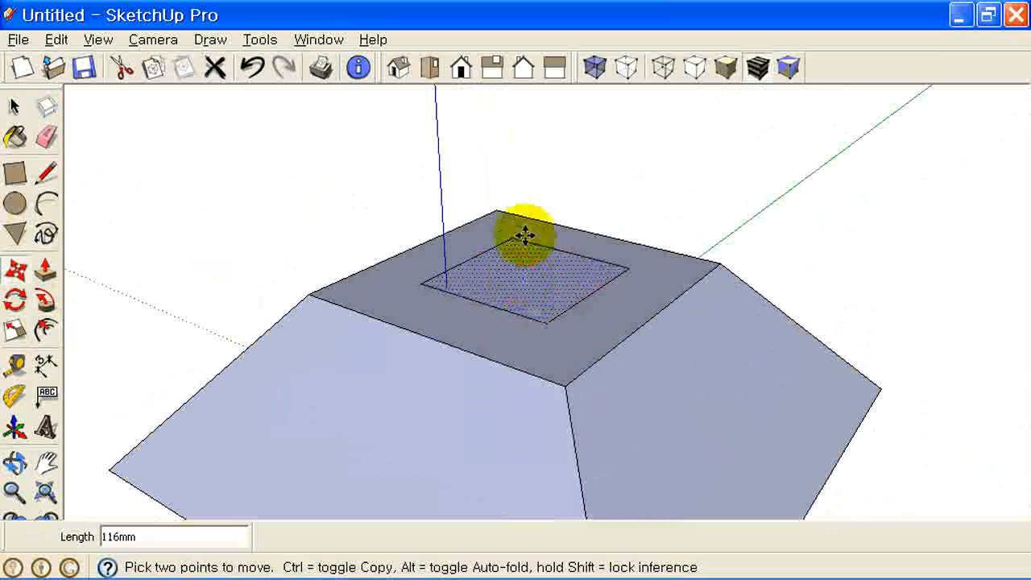
pyautogui.click(523, 143)
pyautogui.moveTo(490, 394); pyautogui.dragTo(564, 336, button='middle')
pyautogui.moveTo(652, 361); pyautogui.dragTo(534, 311, button='middle')
pyautogui.click(14, 106)
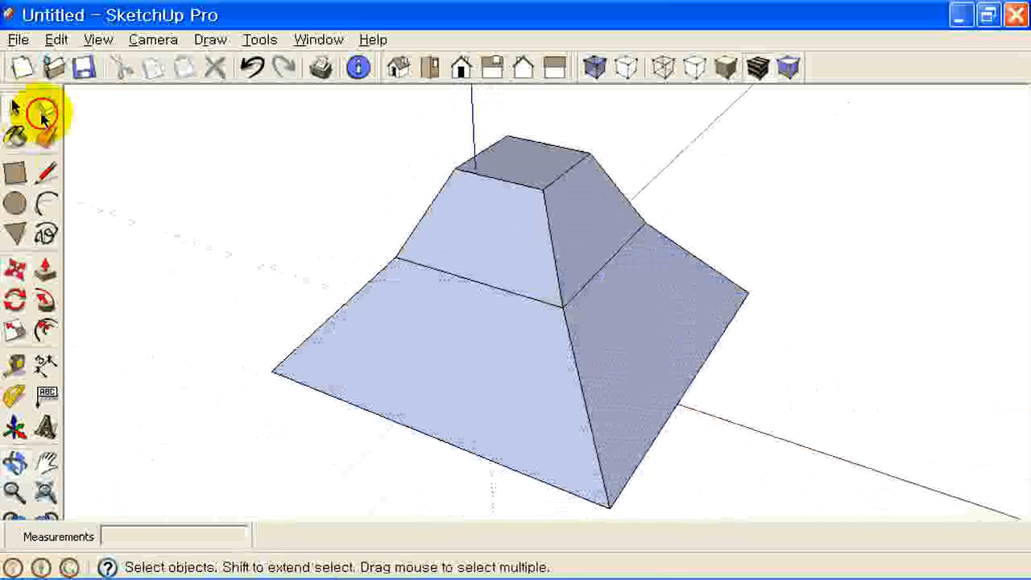
# Select every outer face of the two-tier tapered form, including the top face, and reverse them.
pyautogui.moveTo(345, 207); pyautogui.dragTo(283, 345, button='middle')
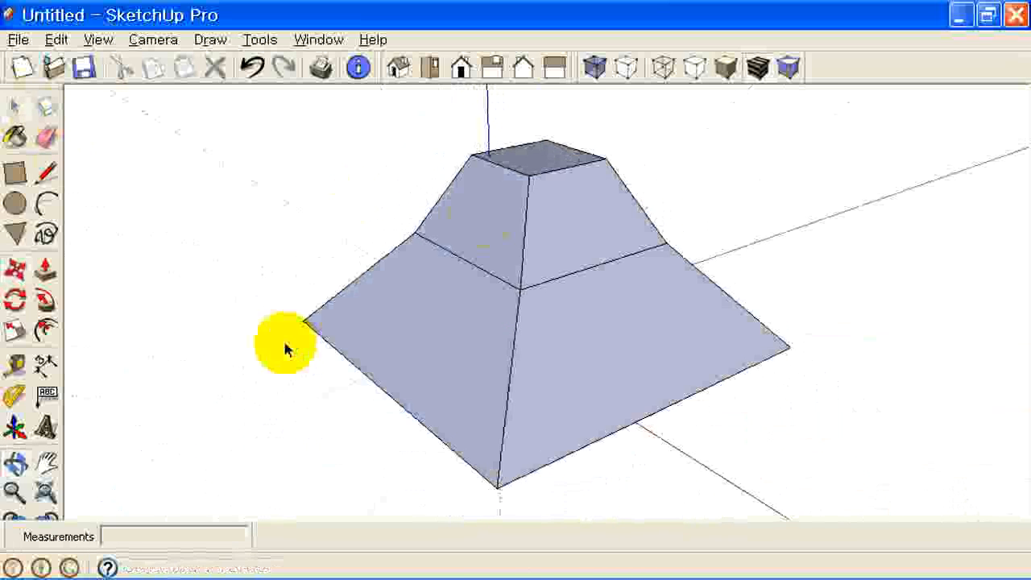
pyautogui.moveTo(504, 212); pyautogui.dragTo(465, 107, button='middle')
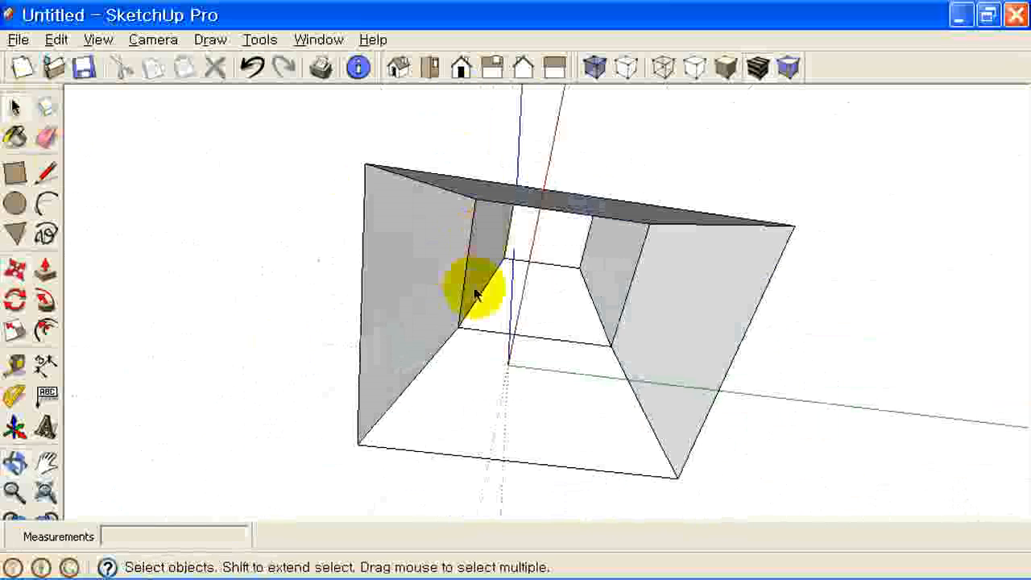
pyautogui.moveTo(497, 208); pyautogui.dragTo(584, 325, button='middle')
pyautogui.scroll(2, 584, 325)
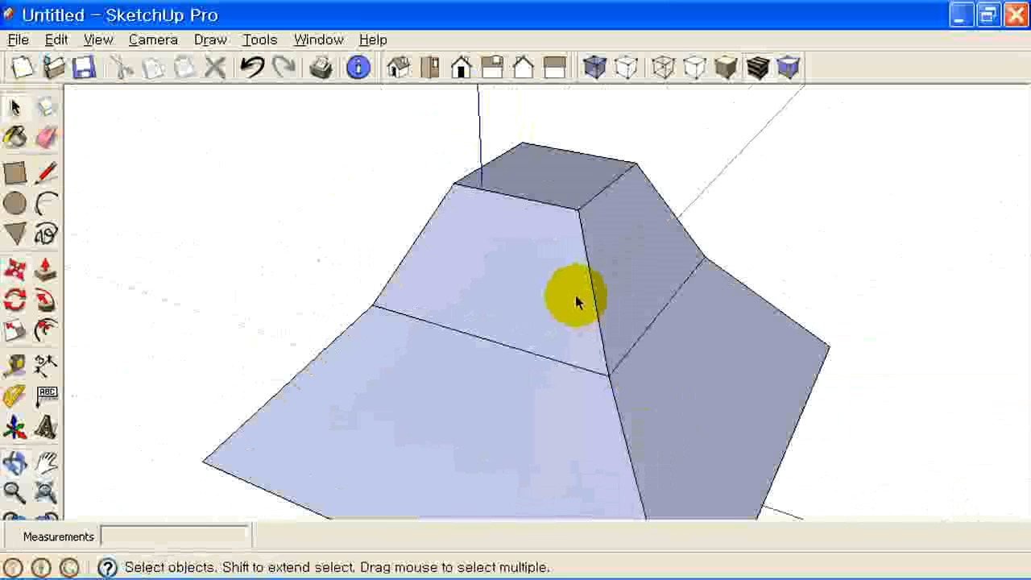
pyautogui.scroll(-3, 576, 302)
pyautogui.click(548, 378)
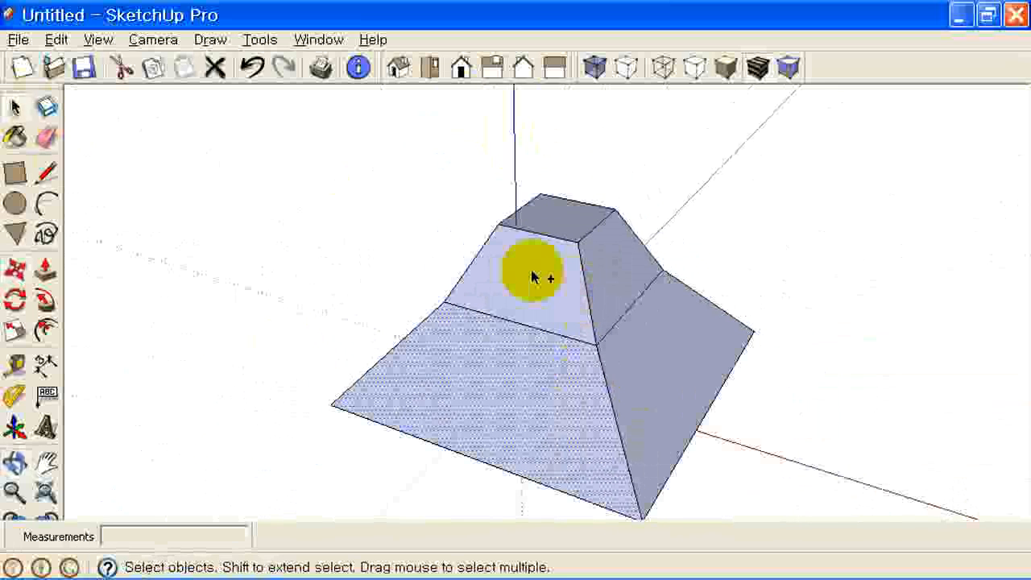
pyautogui.keyDown('ctrl'); pyautogui.click(619, 288); pyautogui.keyUp('ctrl')
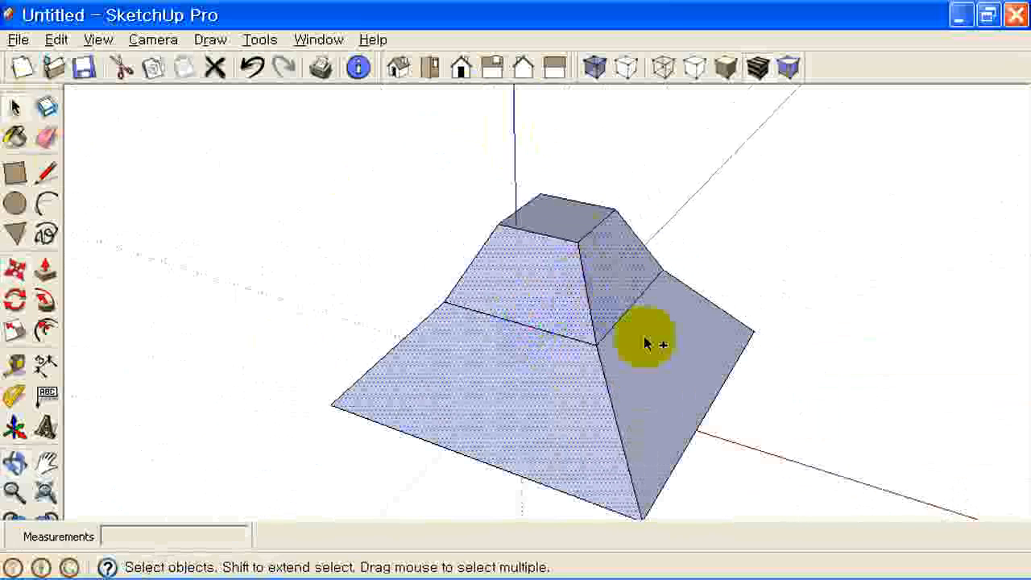
pyautogui.keyDown('ctrl'); pyautogui.click(644, 341); pyautogui.keyUp('ctrl')
pyautogui.keyDown('ctrl'); pyautogui.click(567, 231); pyautogui.keyUp('ctrl')
pyautogui.moveTo(451, 415); pyautogui.dragTo(704, 441, button='middle')
pyautogui.keyDown('ctrl'); pyautogui.click(508, 286); pyautogui.keyUp('ctrl')
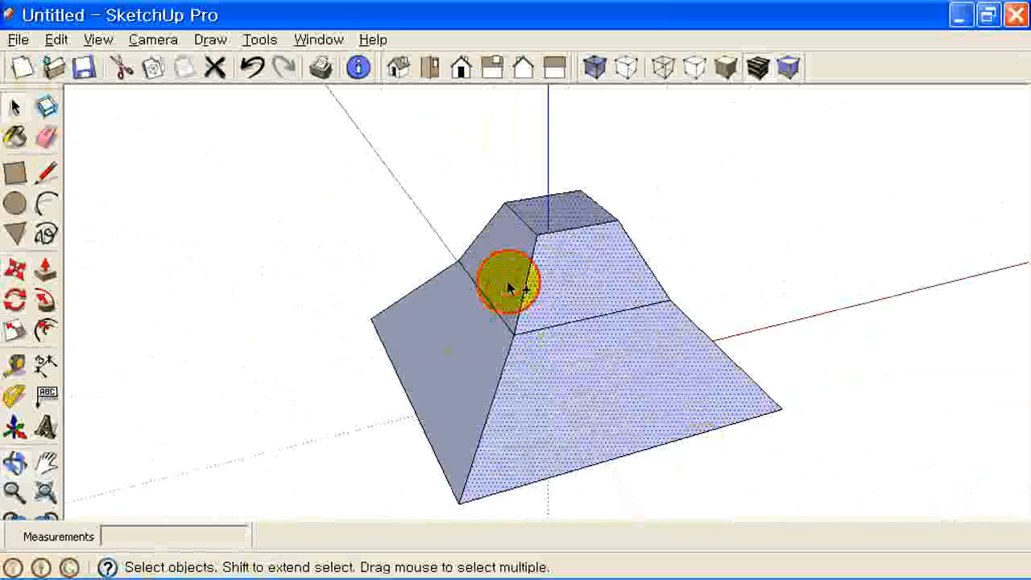
pyautogui.keyDown('ctrl'); pyautogui.click(470, 331); pyautogui.keyUp('ctrl')
pyautogui.moveTo(366, 355); pyautogui.dragTo(813, 364, button='middle')
pyautogui.moveTo(362, 399); pyautogui.dragTo(719, 414, button='middle')
pyautogui.keyDown('ctrl'); pyautogui.click(528, 354); pyautogui.keyUp('ctrl')
pyautogui.keyDown('ctrl'); pyautogui.click(492, 225); pyautogui.keyUp('ctrl')
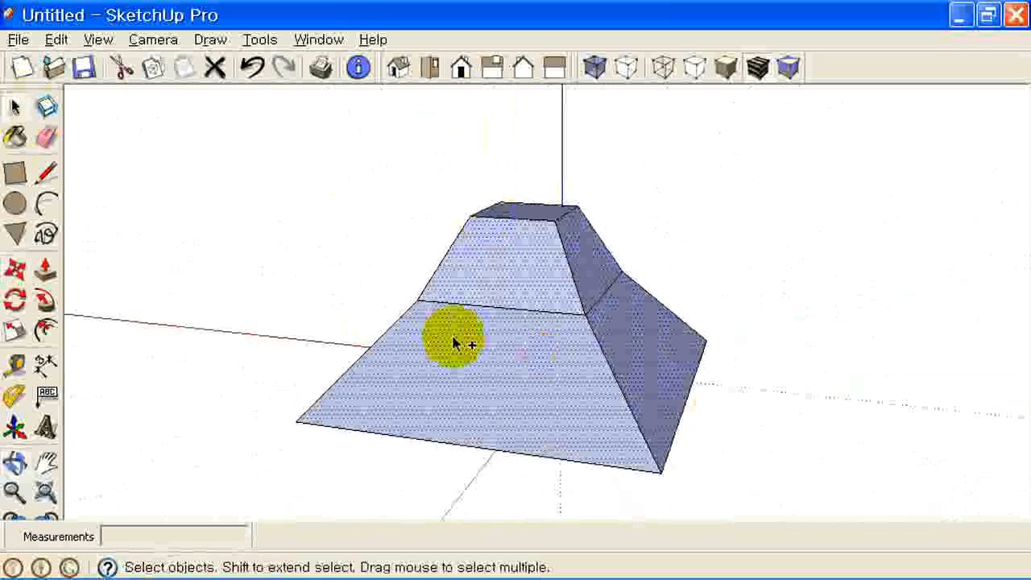
pyautogui.moveTo(453, 344); pyautogui.dragTo(588, 375, button='middle')
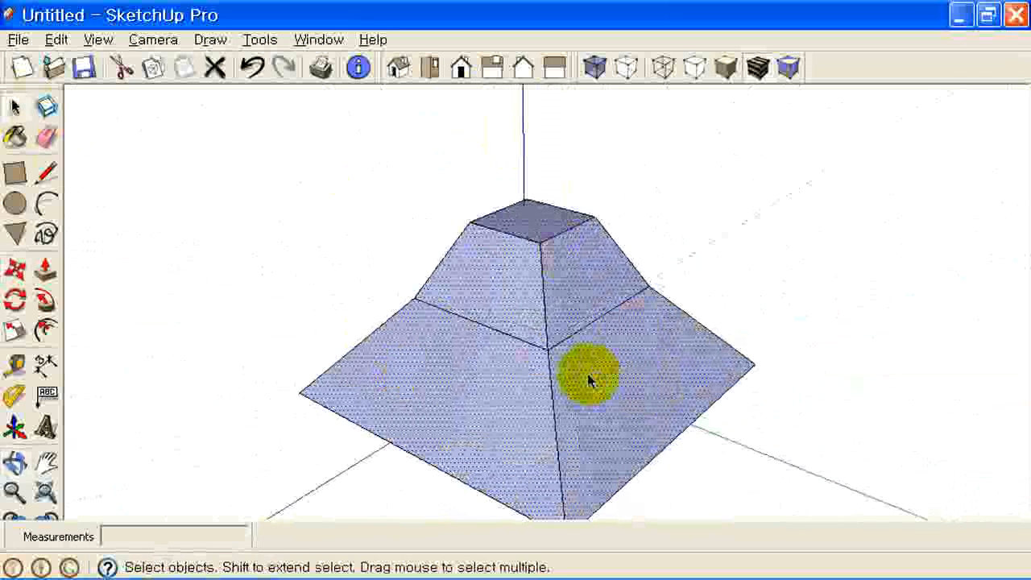
pyautogui.rightClick(551, 228)
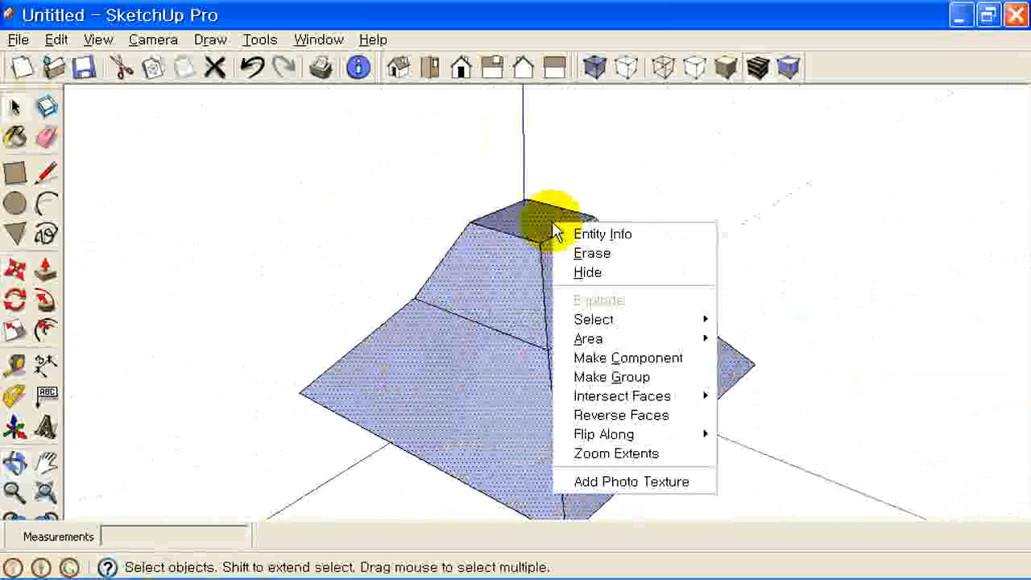
pyautogui.click(686, 416)
pyautogui.click(748, 218)
pyautogui.moveTo(688, 303); pyautogui.dragTo(570, 329, button='middle')
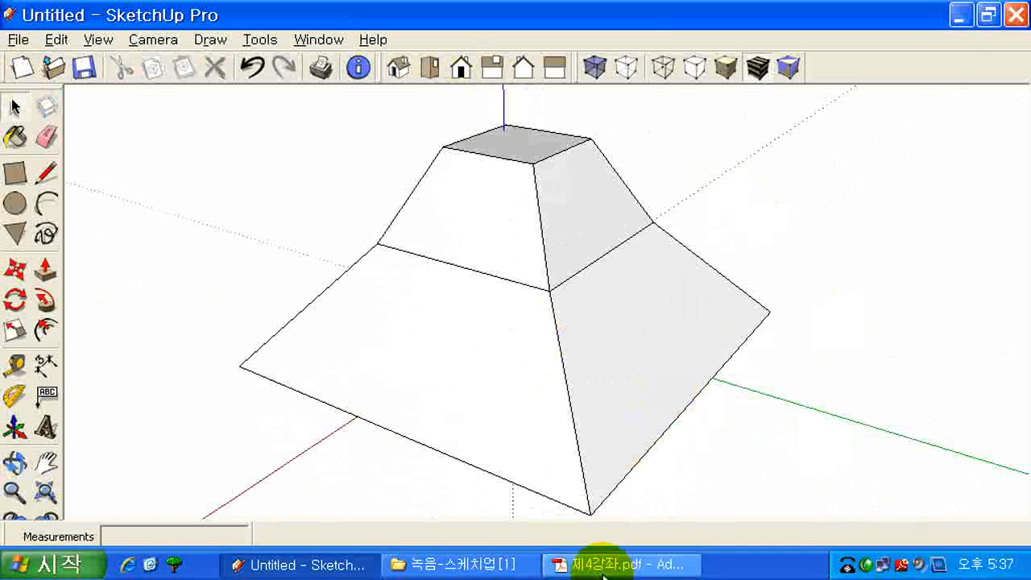
# Start a new drawing without saving the old one, and draw a rectangle about 1418 by 1292 mm across the negative red axis.
pyautogui.click(23, 66)
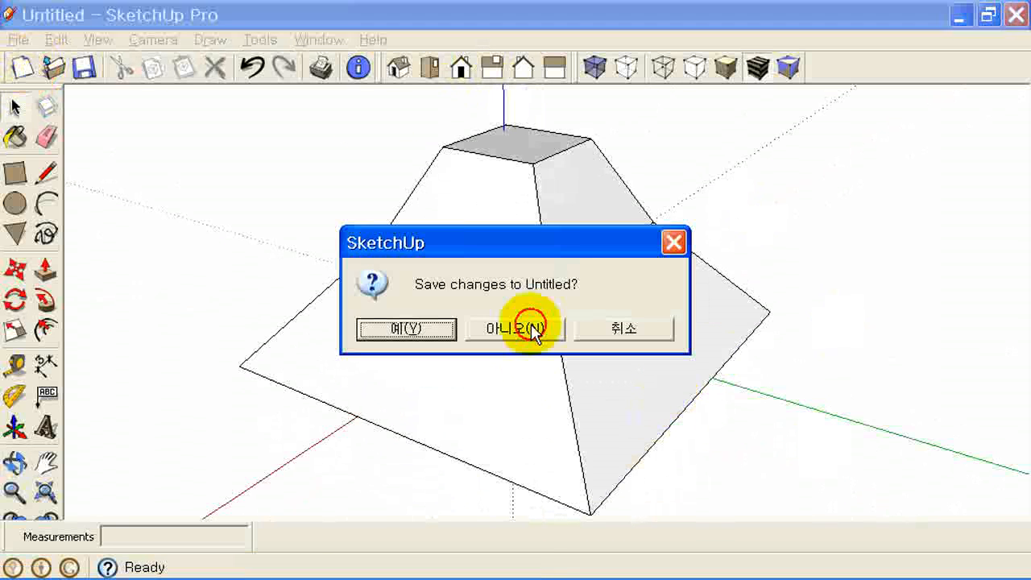
pyautogui.click(552, 318)
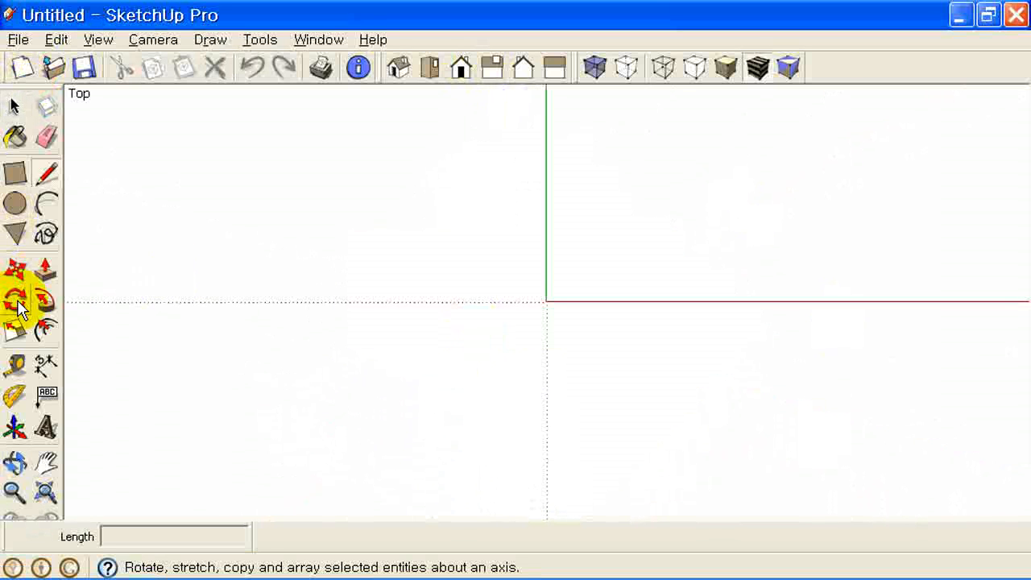
pyautogui.click(16, 174)
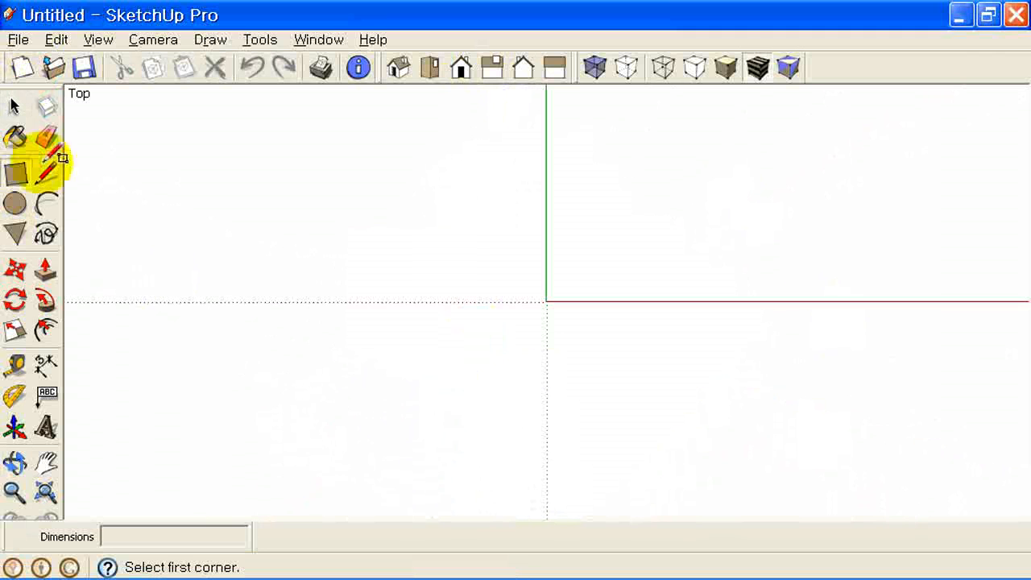
pyautogui.click(337, 263)
pyautogui.click(428, 345)
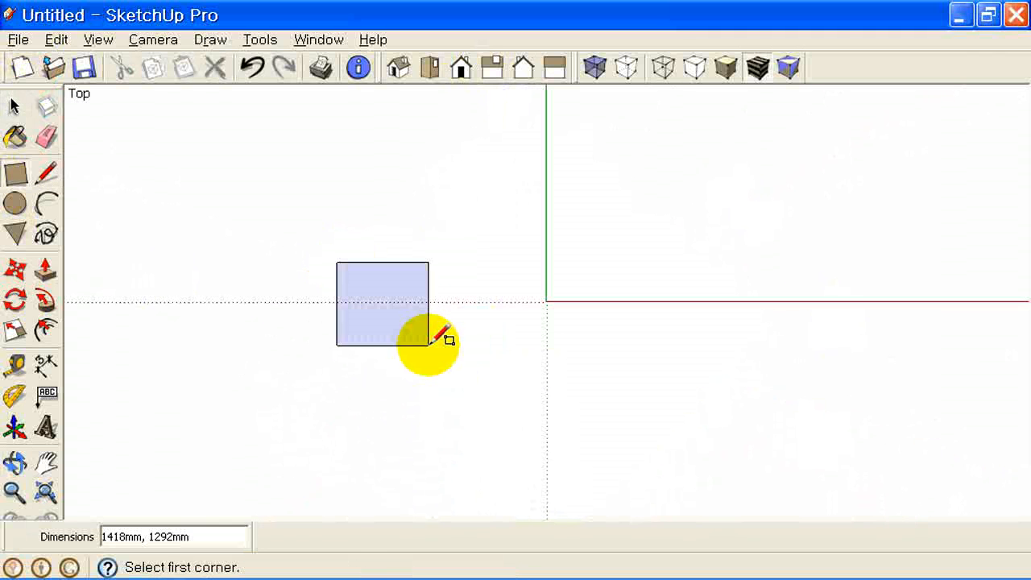
pyautogui.click(15, 105)
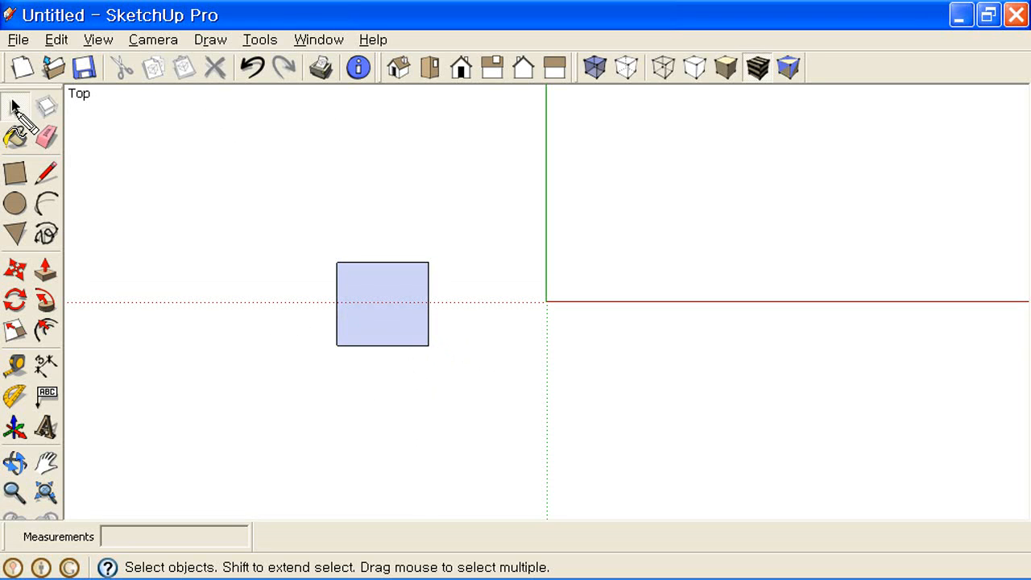
pyautogui.moveTo(27, 122)
pyautogui.mouseDown()
pyautogui.moveTo(5, 97)
pyautogui.moveTo(23, 122)
pyautogui.mouseUp()
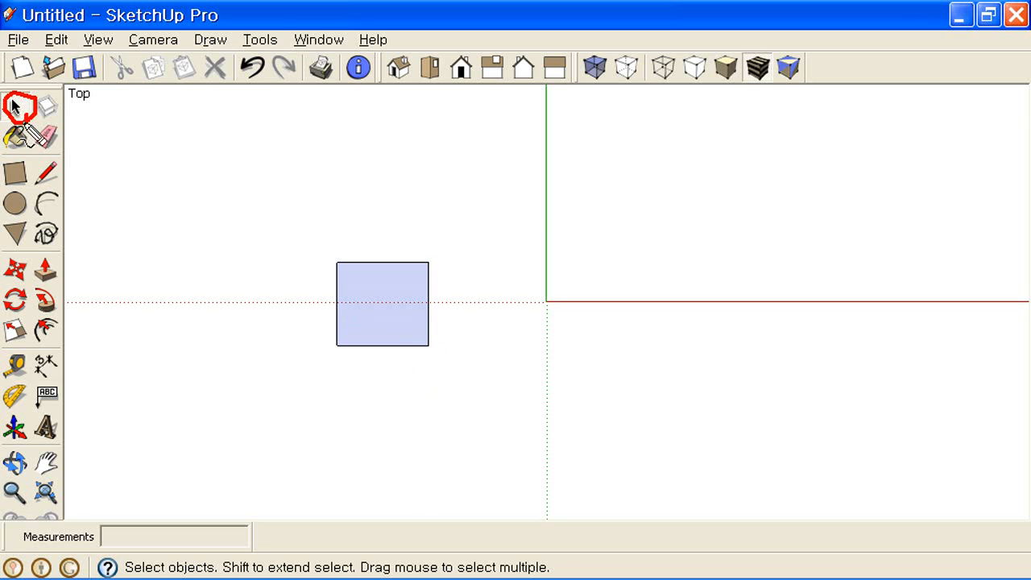
pyautogui.moveTo(382, 297)
pyautogui.mouseDown()
pyautogui.moveTo(385, 325)
pyautogui.moveTo(408, 311)
pyautogui.moveTo(392, 330)
pyautogui.mouseUp()
pyautogui.moveTo(29, 113); pyautogui.dragTo(359, 288)
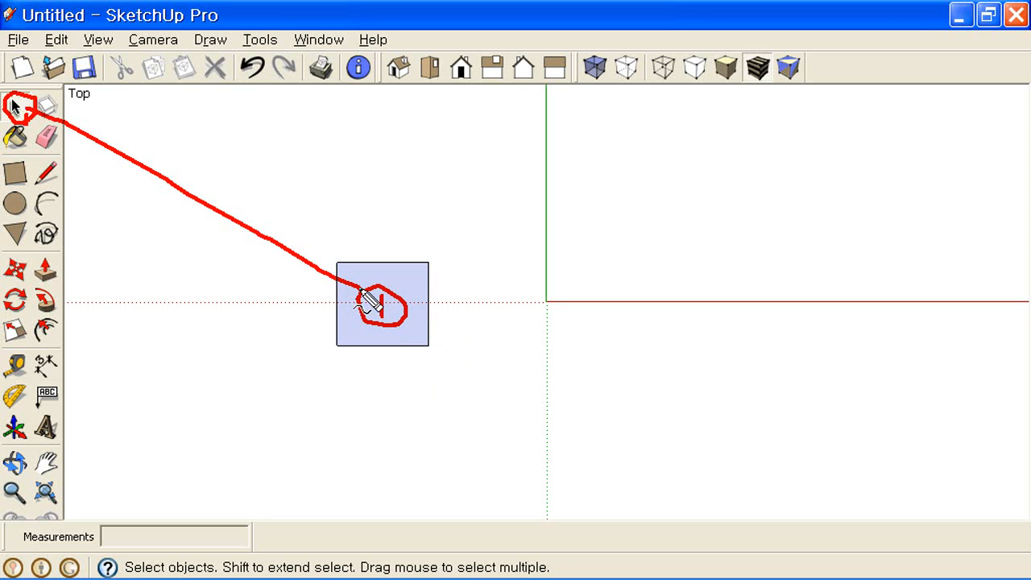
pyautogui.moveTo(33, 297)
pyautogui.mouseDown()
pyautogui.moveTo(10, 321)
pyautogui.moveTo(35, 300)
pyautogui.moveTo(113, 297)
pyautogui.moveTo(113, 321)
pyautogui.moveTo(145, 335)
pyautogui.moveTo(145, 320)
pyautogui.mouseUp()
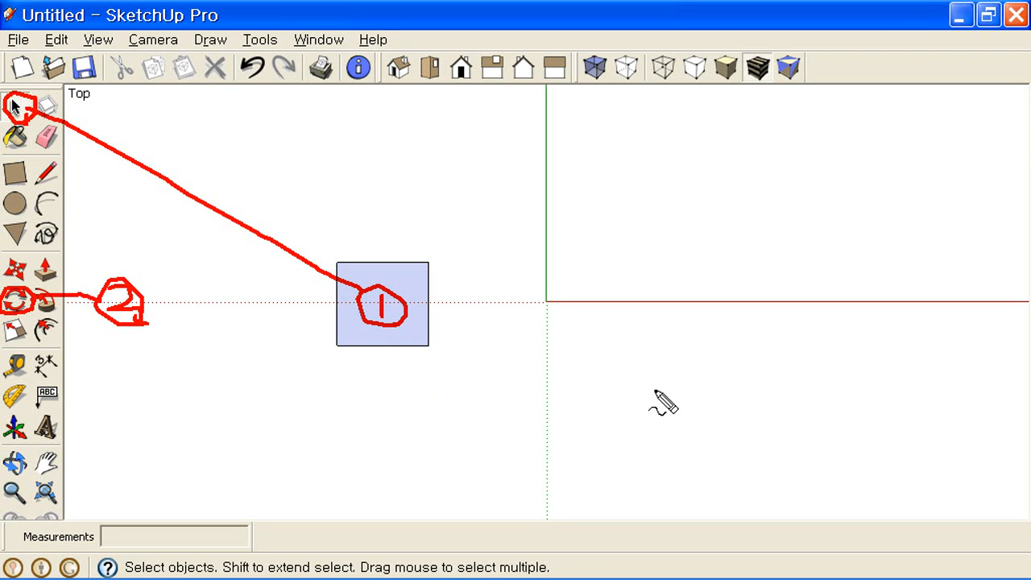
pyautogui.moveTo(552, 311)
pyautogui.mouseDown()
pyautogui.moveTo(545, 307)
pyautogui.moveTo(576, 260)
pyautogui.moveTo(573, 287)
pyautogui.mouseUp()
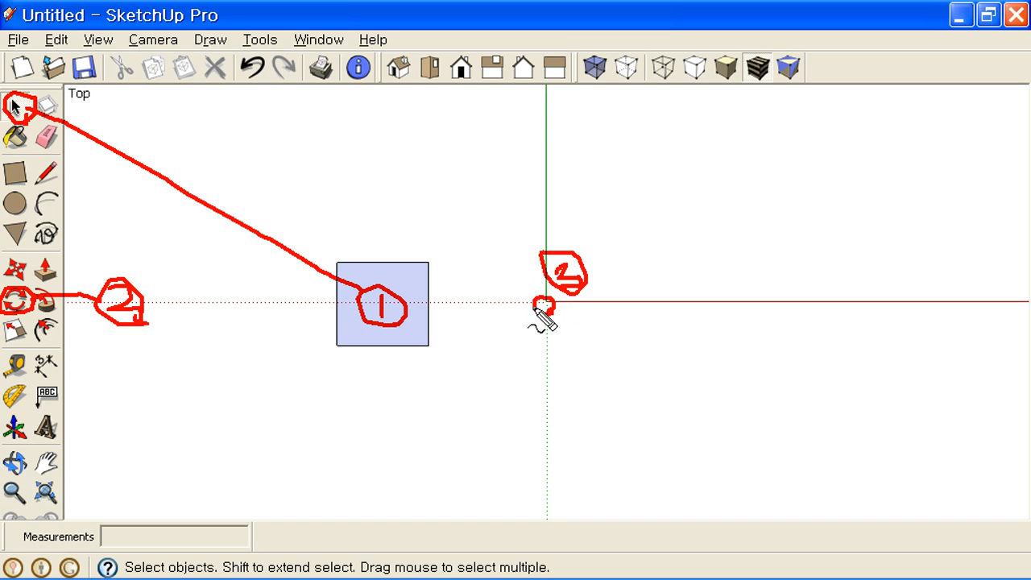
pyautogui.moveTo(535, 308)
pyautogui.mouseDown()
pyautogui.moveTo(459, 309)
pyautogui.moveTo(473, 320)
pyautogui.moveTo(438, 339)
pyautogui.moveTo(458, 334)
pyautogui.moveTo(472, 349)
pyautogui.moveTo(484, 338)
pyautogui.mouseUp()
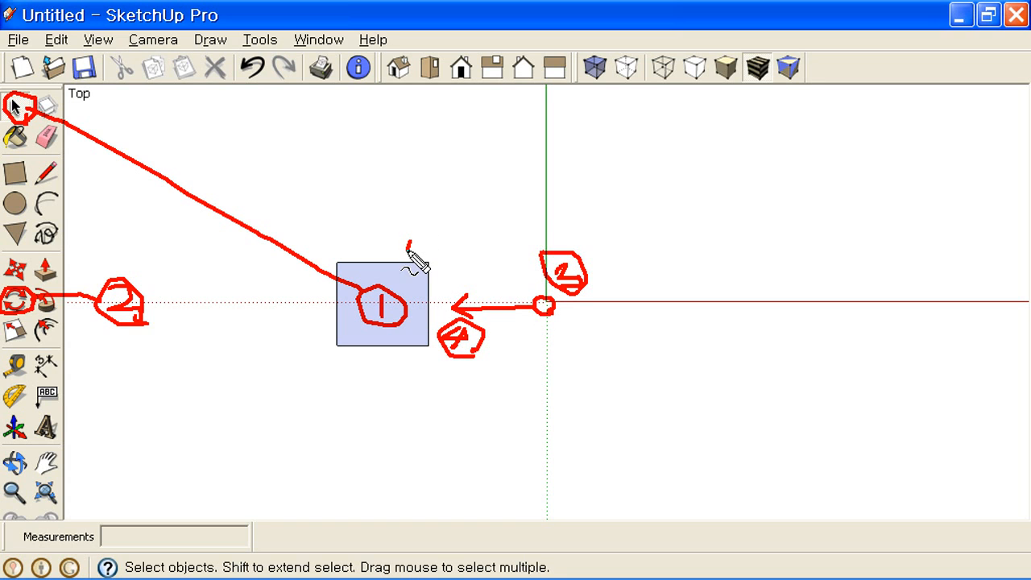
pyautogui.moveTo(409, 246)
pyautogui.mouseDown()
pyautogui.moveTo(502, 191)
pyautogui.moveTo(542, 193)
pyautogui.moveTo(398, 243)
pyautogui.moveTo(424, 251)
pyautogui.mouseUp()
pyautogui.moveTo(425, 119)
pyautogui.mouseDown()
pyautogui.moveTo(404, 152)
pyautogui.moveTo(436, 149)
pyautogui.moveTo(413, 168)
pyautogui.mouseUp()
pyautogui.moveTo(452, 135)
pyautogui.mouseDown()
pyautogui.moveTo(495, 175)
pyautogui.moveTo(422, 176)
pyautogui.moveTo(546, 156)
pyautogui.moveTo(513, 187)
pyautogui.mouseUp()
pyautogui.click(482, 129)
pyautogui.moveTo(436, 173)
pyautogui.mouseDown()
pyautogui.moveTo(234, 429)
pyautogui.moveTo(230, 536)
pyautogui.moveTo(241, 556)
pyautogui.moveTo(237, 511)
pyautogui.moveTo(250, 545)
pyautogui.mouseUp()
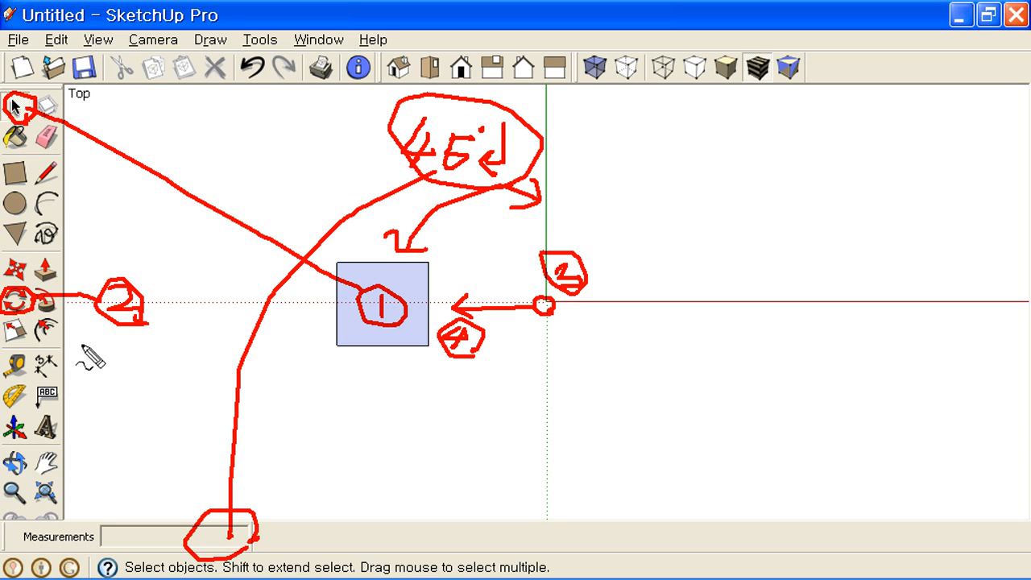
pyautogui.moveTo(158, 282)
pyautogui.mouseDown()
pyautogui.moveTo(179, 265)
pyautogui.moveTo(194, 314)
pyautogui.moveTo(213, 286)
pyautogui.moveTo(202, 299)
pyautogui.mouseUp()
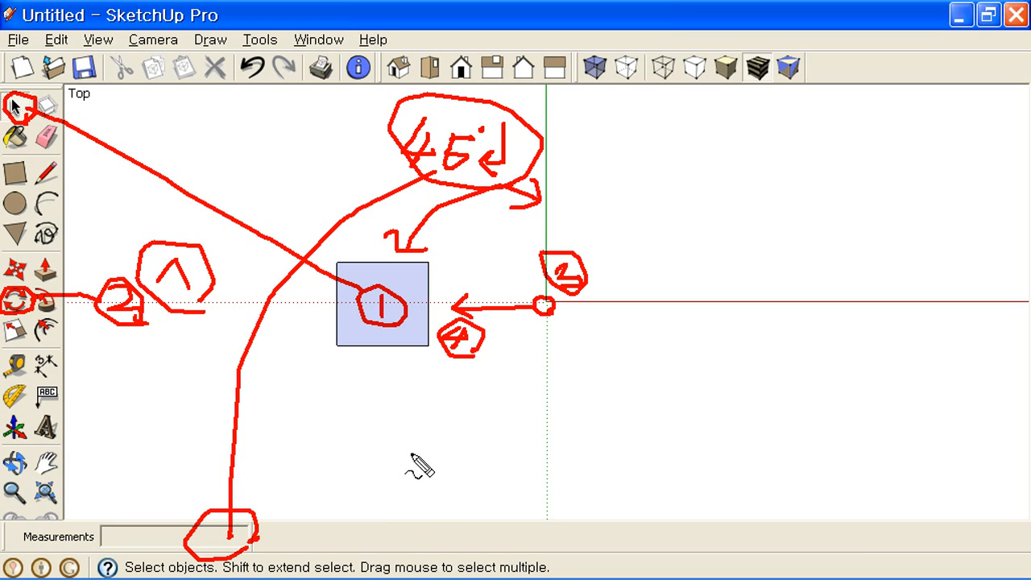
pyautogui.press('Escape')
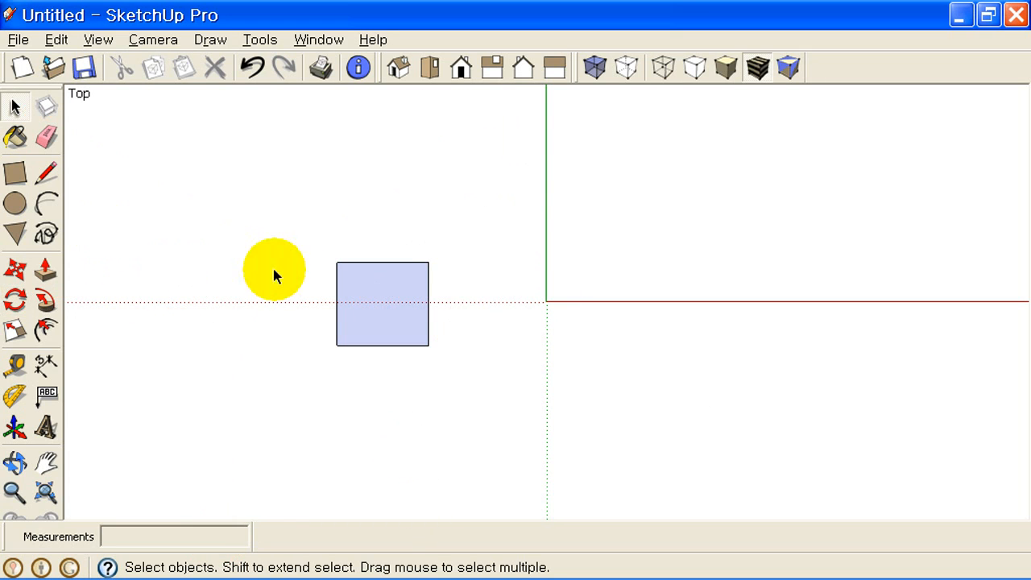
# Select the whole rectangle and rotate it 45 degrees clockwise about the origin, using the red axis as reference.
pyautogui.moveTo(288, 207); pyautogui.dragTo(528, 409)
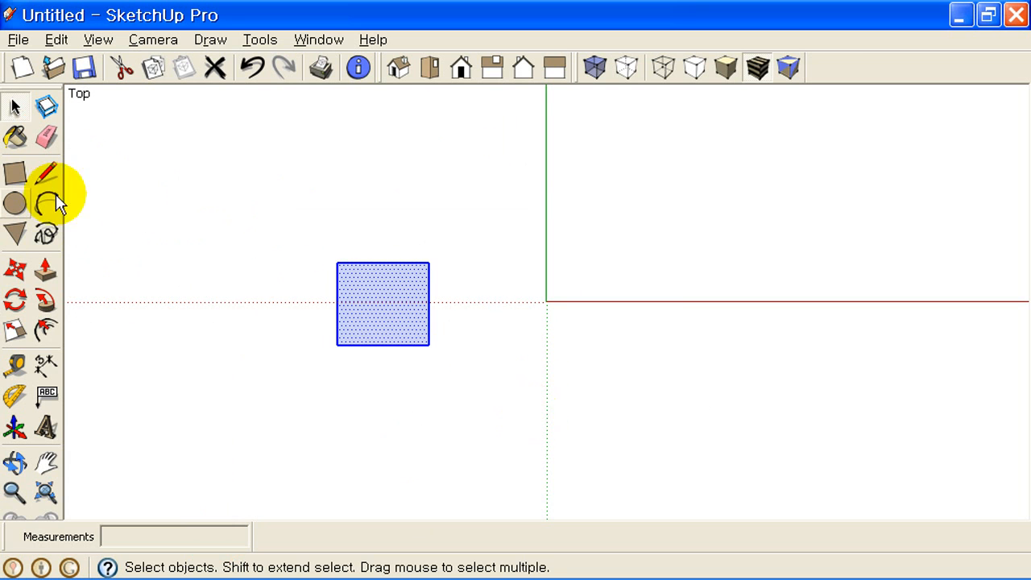
pyautogui.click(16, 300)
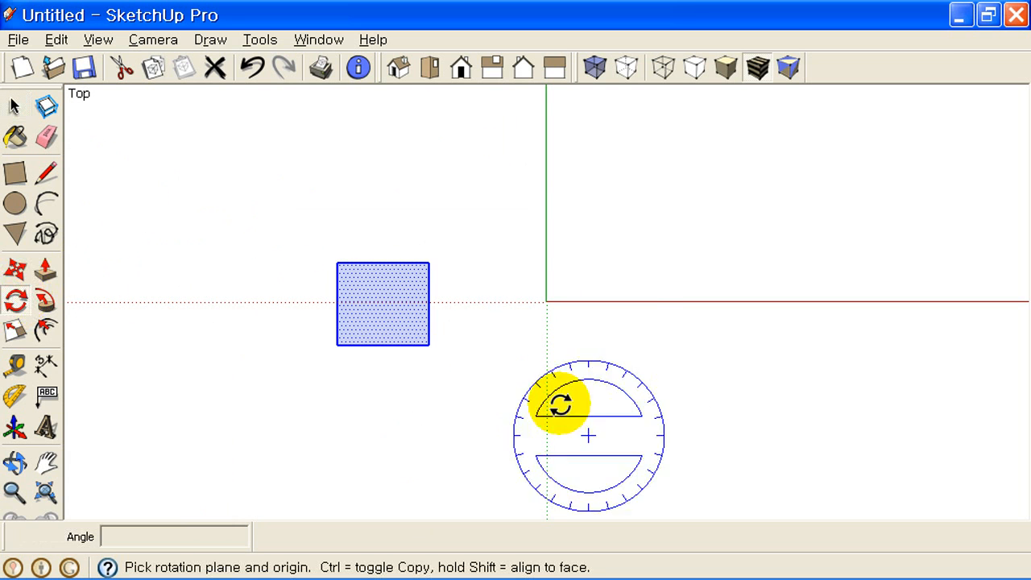
pyautogui.click(548, 301)
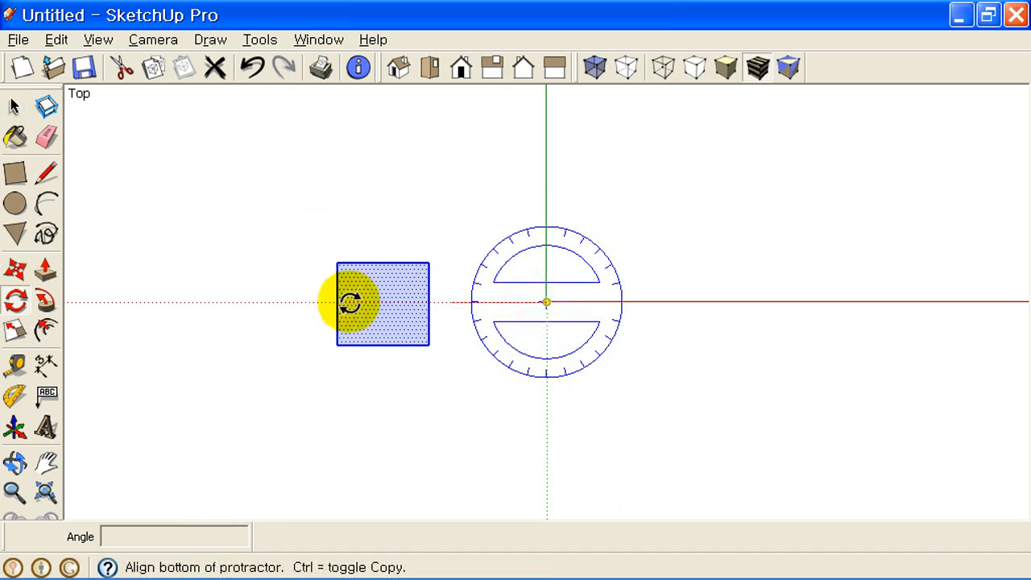
pyautogui.click(450, 303)
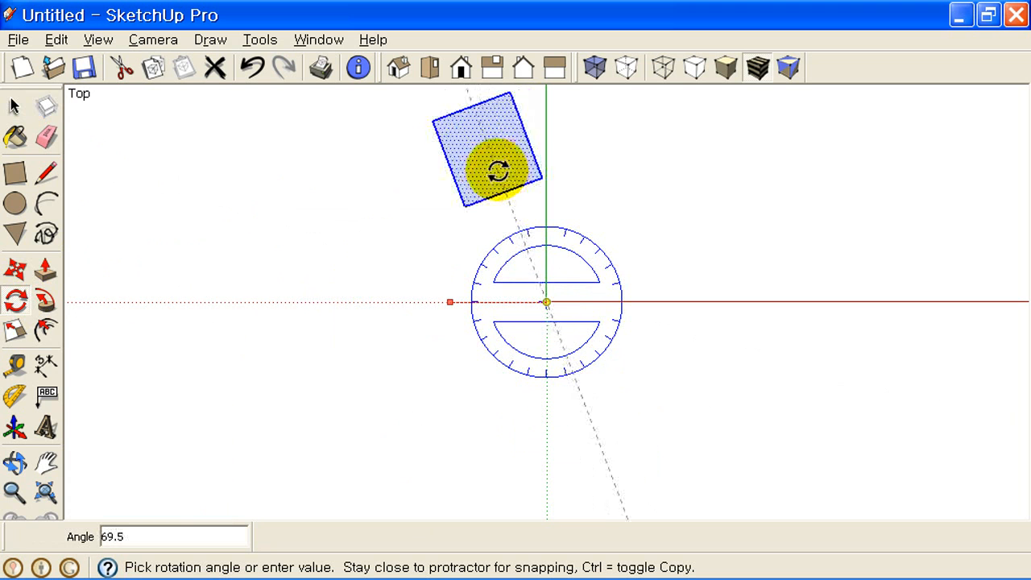
pyautogui.press('Return')
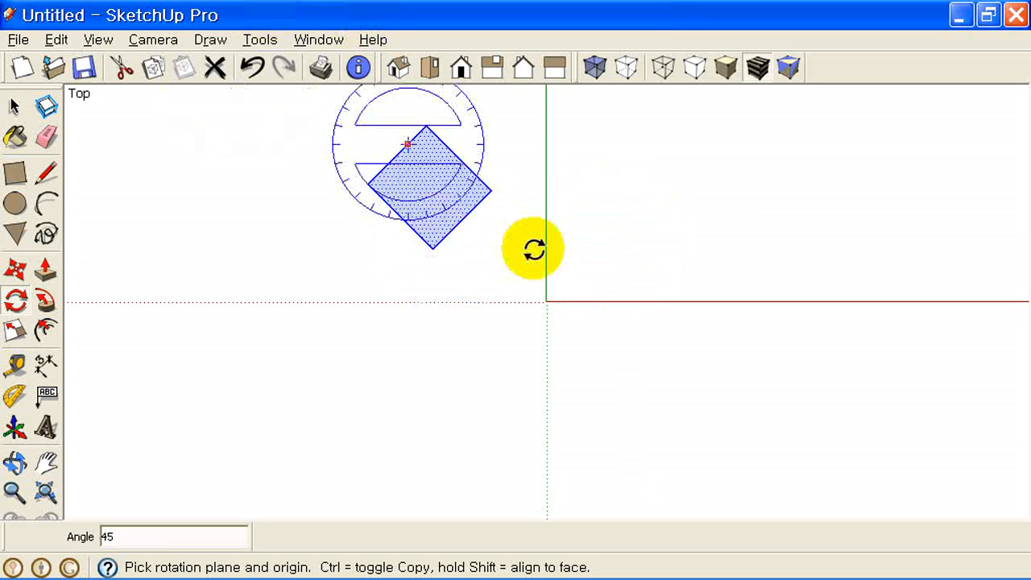
# Rotate the tilted rectangle 45 degrees counterclockwise about the origin, back onto the red axis.
pyautogui.click(549, 301)
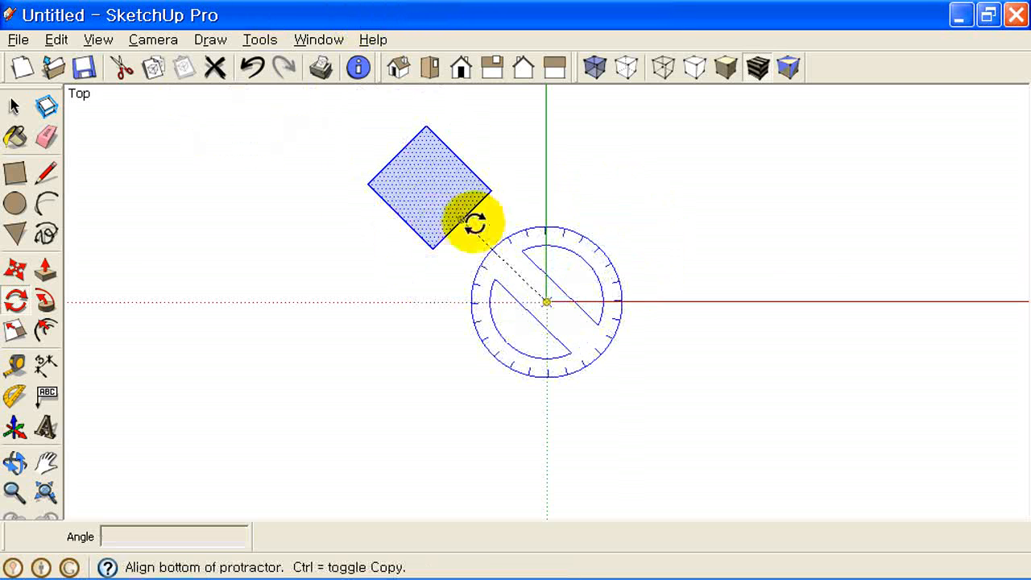
pyautogui.click(464, 225)
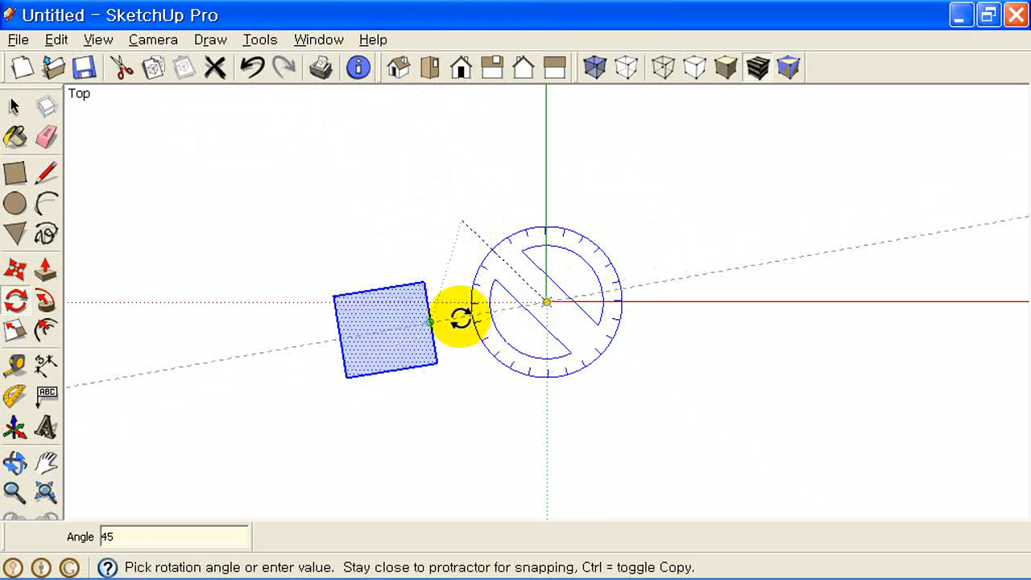
pyautogui.write('45')
pyautogui.press('Return')
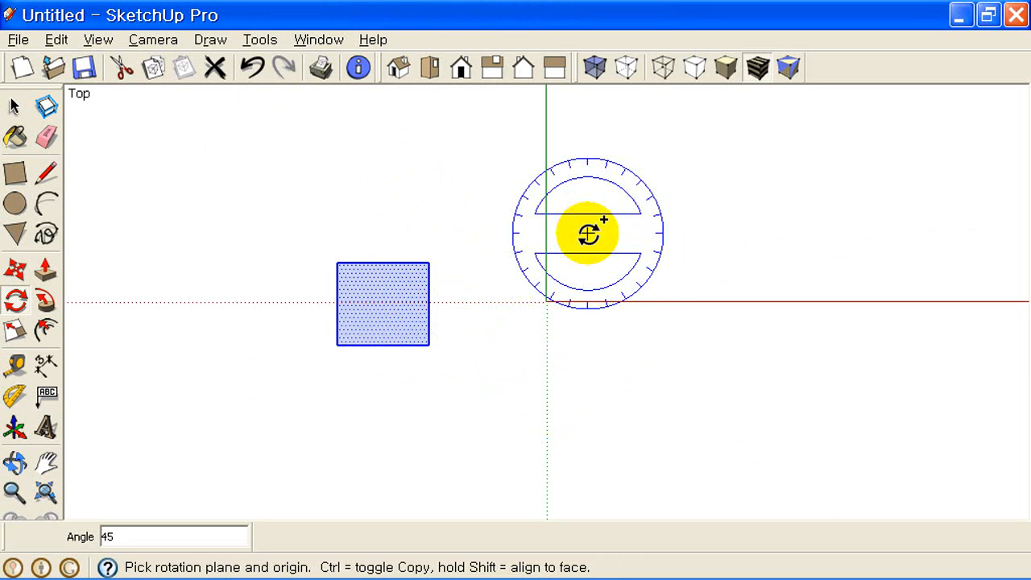
# Rotate a copy of the rectangle 45 degrees clockwise about the origin and multiply it into a polar array of five copies (5*).
pyautogui.click(546, 302)
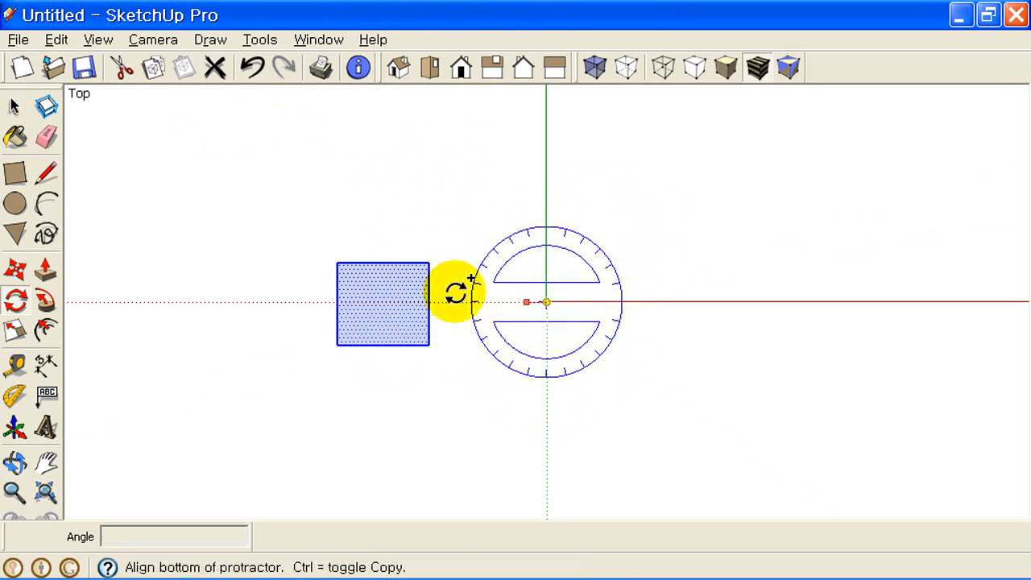
pyautogui.click(449, 302)
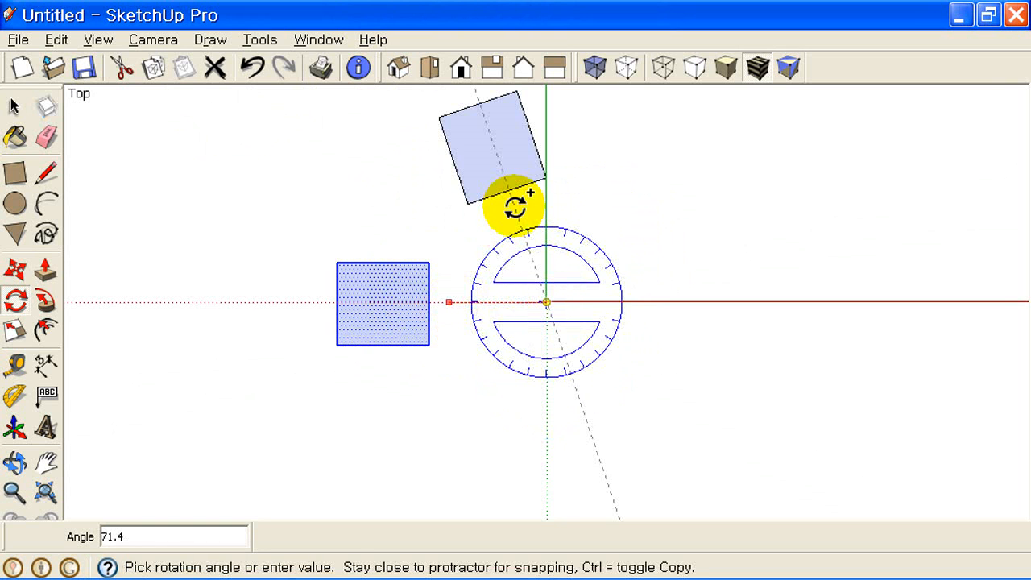
pyautogui.press('Return')
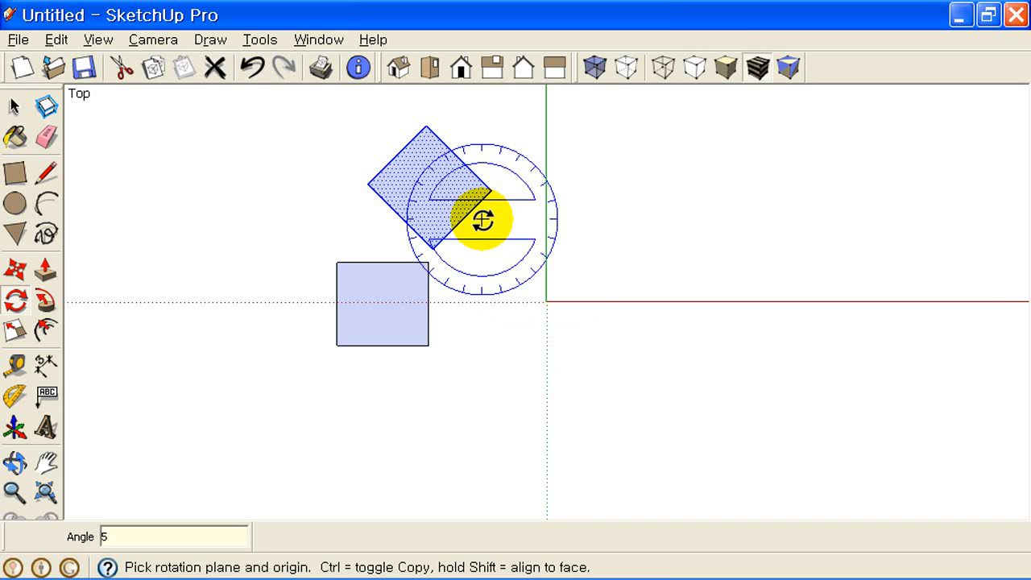
pyautogui.press('Return')
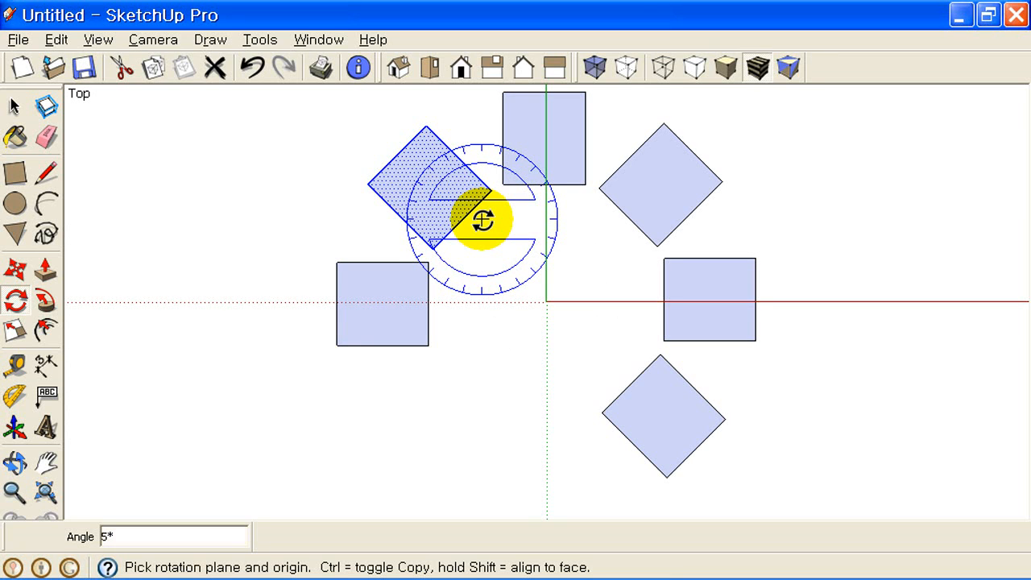
# Undo the polar array of five copies and select the whole original rectangle.
pyautogui.hotkey('ctrl', 'z')
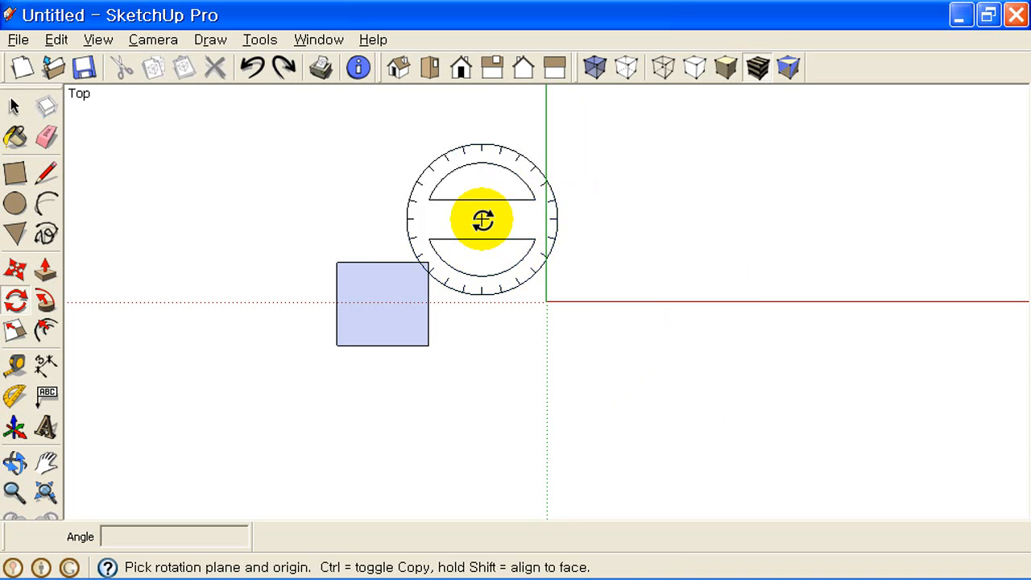
pyautogui.click(14, 106)
pyautogui.moveTo(299, 223); pyautogui.dragTo(502, 418)
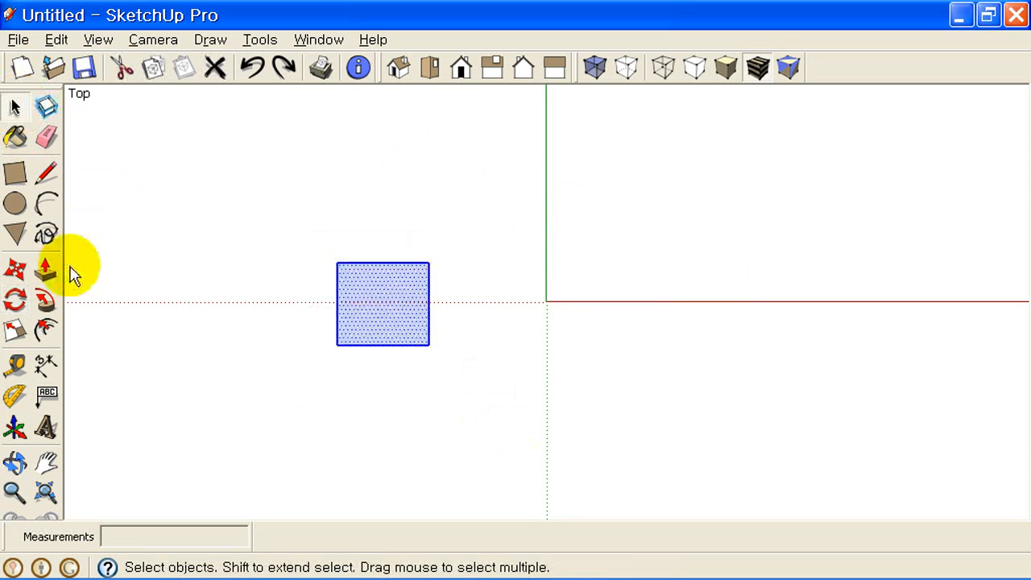
# Rotate a copy of the rectangle 270 degrees clockwise about the origin and divide that span into five evenly spaced copies (5/).
pyautogui.click(16, 300)
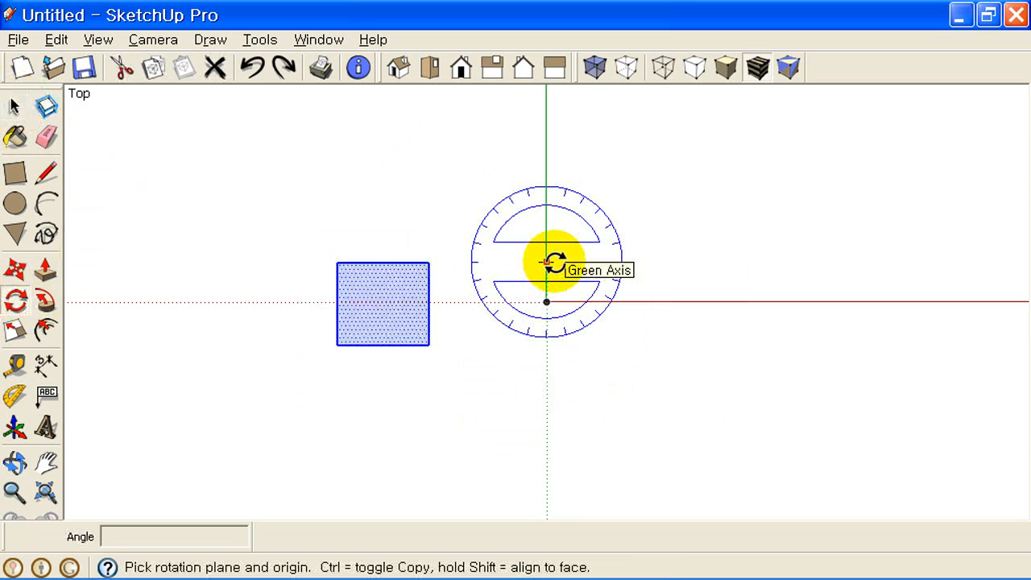
pyautogui.click(548, 303)
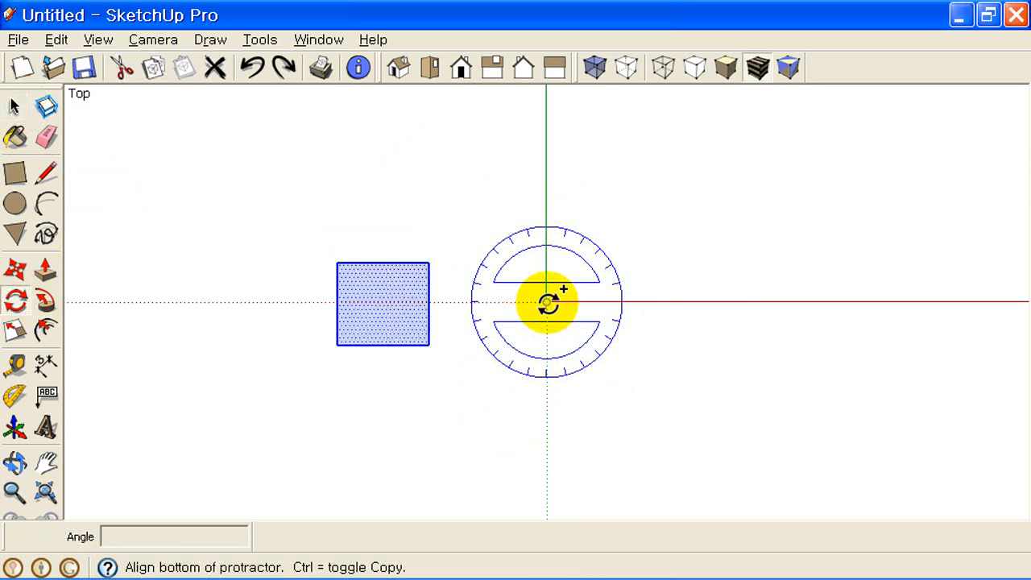
pyautogui.click(435, 302)
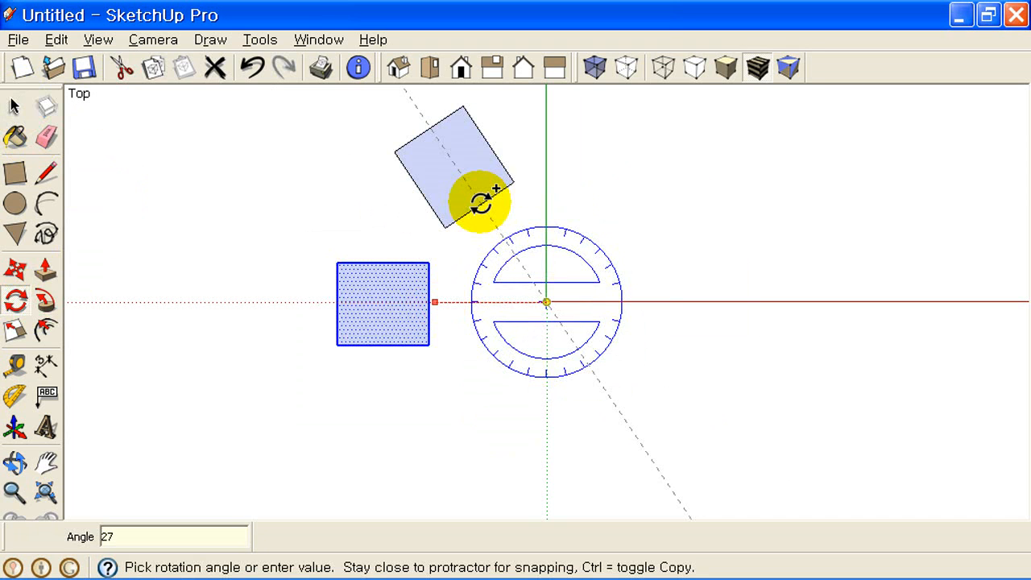
pyautogui.press('Return')
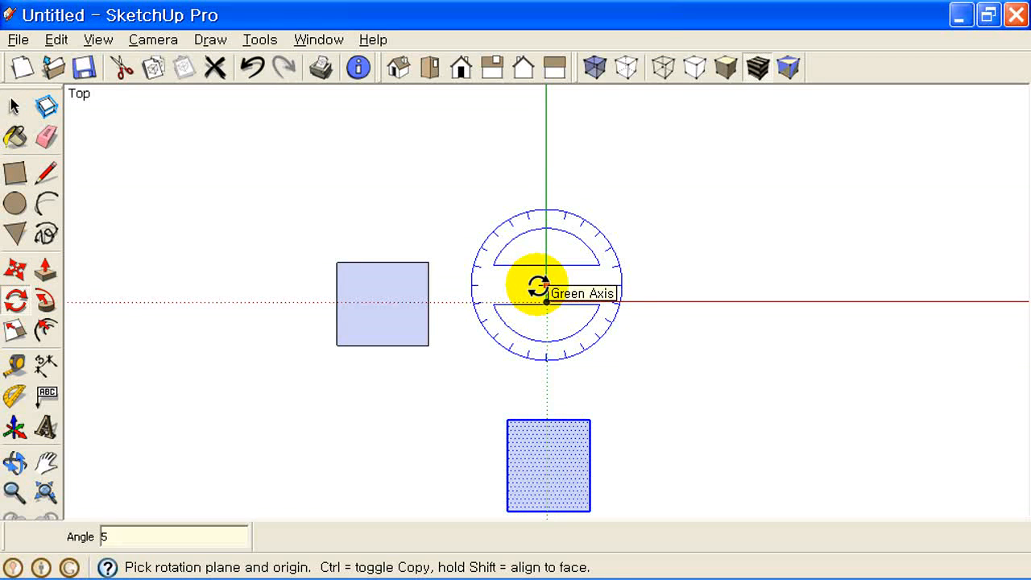
pyautogui.press('Return')
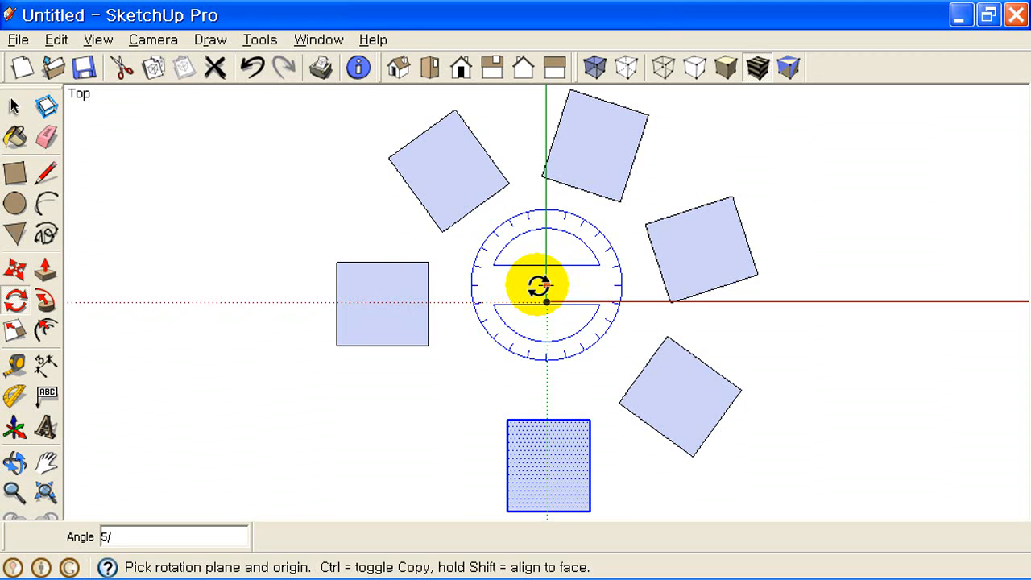
# Start a new drawing without saving the old one, and draw a rectangle about 2080 by 1780 mm around the origin.
pyautogui.click(17, 65)
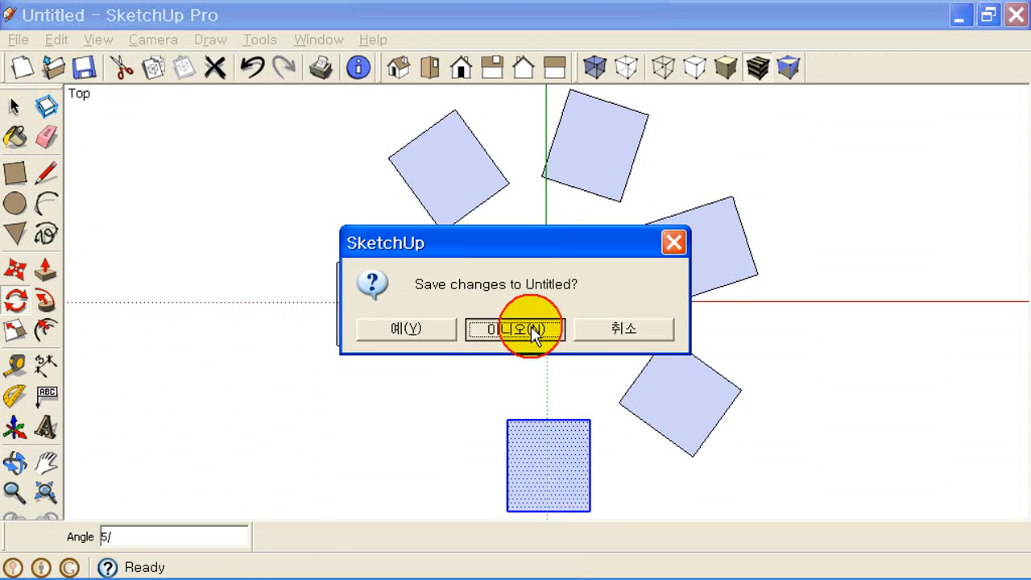
pyautogui.click(533, 332)
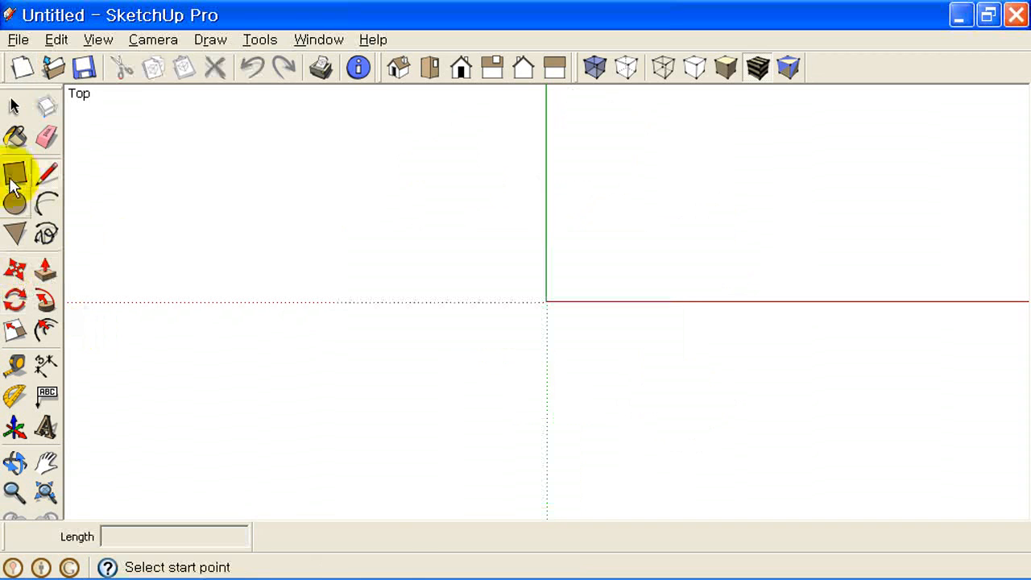
pyautogui.click(14, 176)
pyautogui.click(497, 366)
pyautogui.click(626, 249)
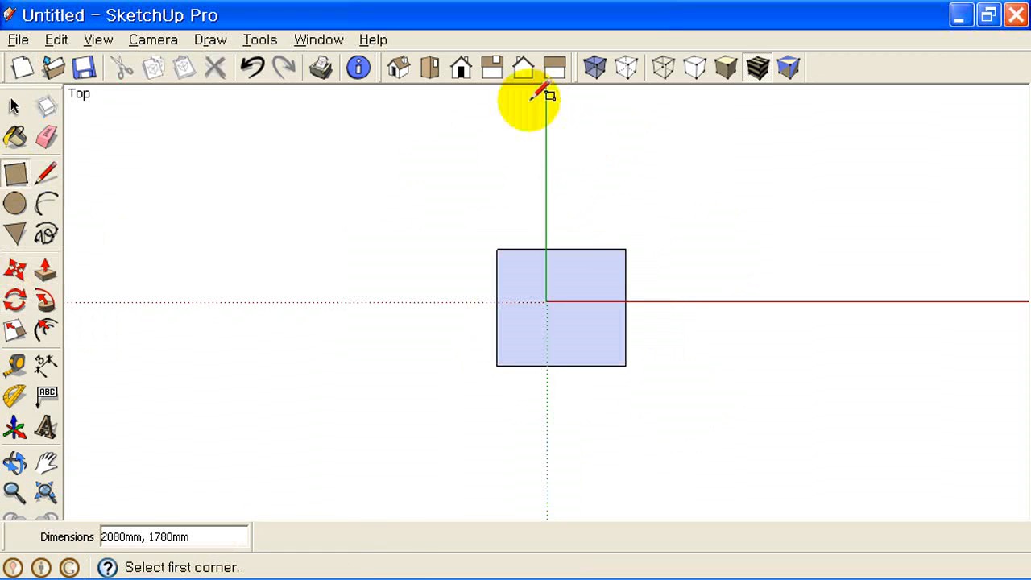
# Switch to the isometric view and push/pull the rectangle upward into a tall box.
pyautogui.click(397, 66)
pyautogui.click(45, 271)
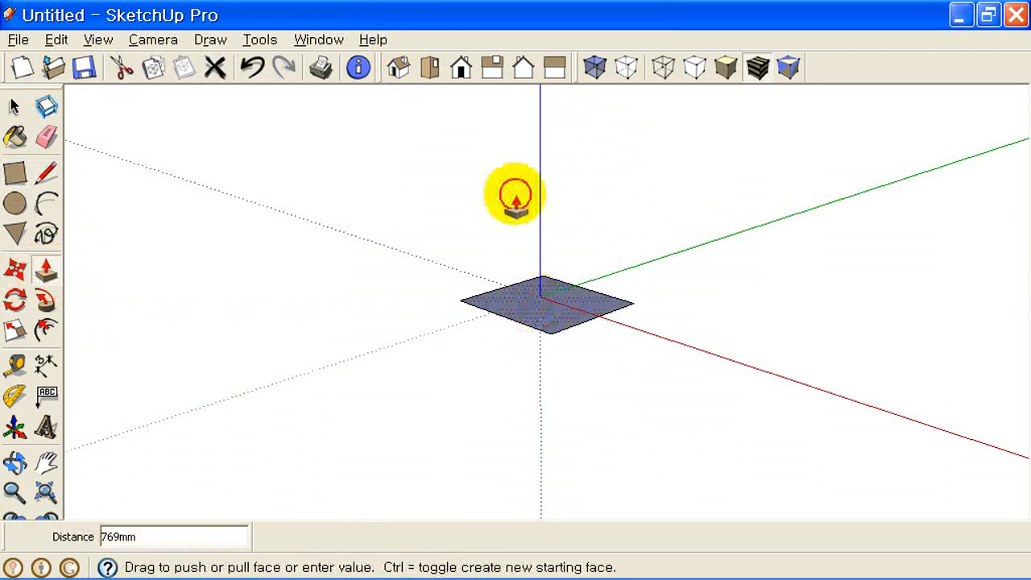
pyautogui.click(511, 68)
pyautogui.moveTo(571, 218)
pyautogui.mouseDown(button='middle')
pyautogui.moveTo(554, 343)
pyautogui.moveTo(527, 380)
pyautogui.mouseUp(button='middle')
# Draw a line about 2017 mm long across the box's top face, between the midpoints of two opposite edges.
pyautogui.click(46, 173)
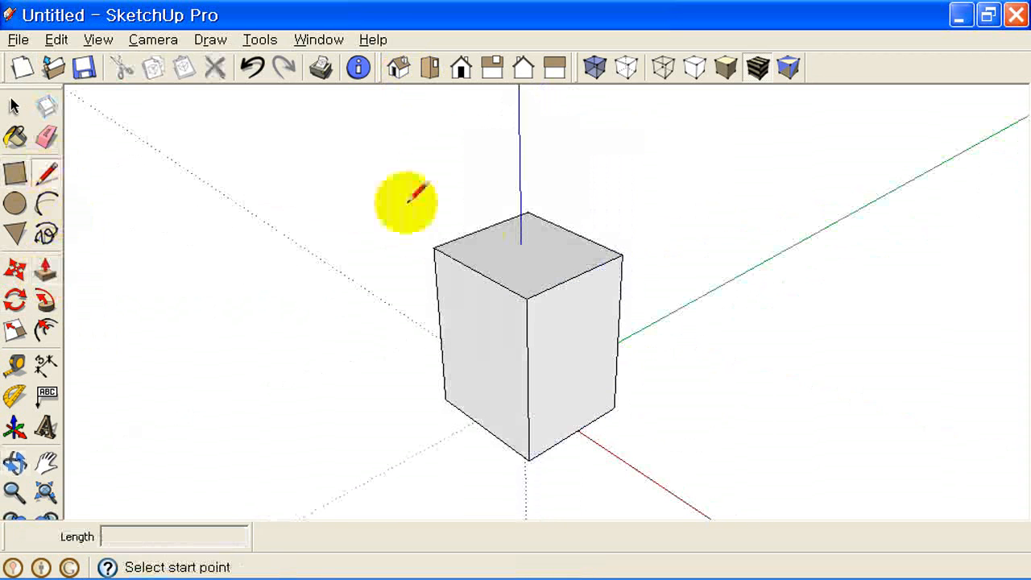
pyautogui.click(481, 229)
pyautogui.click(577, 275)
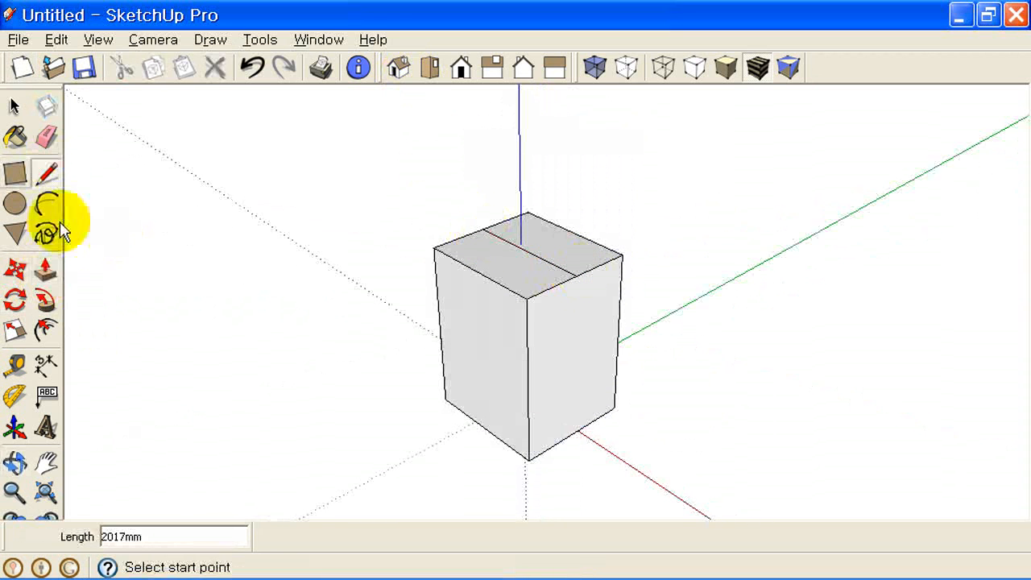
# Move the top face's center line up along the blue axis by about 767 mm to form a gabled roof.
pyautogui.click(14, 105)
pyautogui.moveTo(629, 322); pyautogui.dragTo(564, 237, button='middle')
pyautogui.scroll(3, 564, 237)
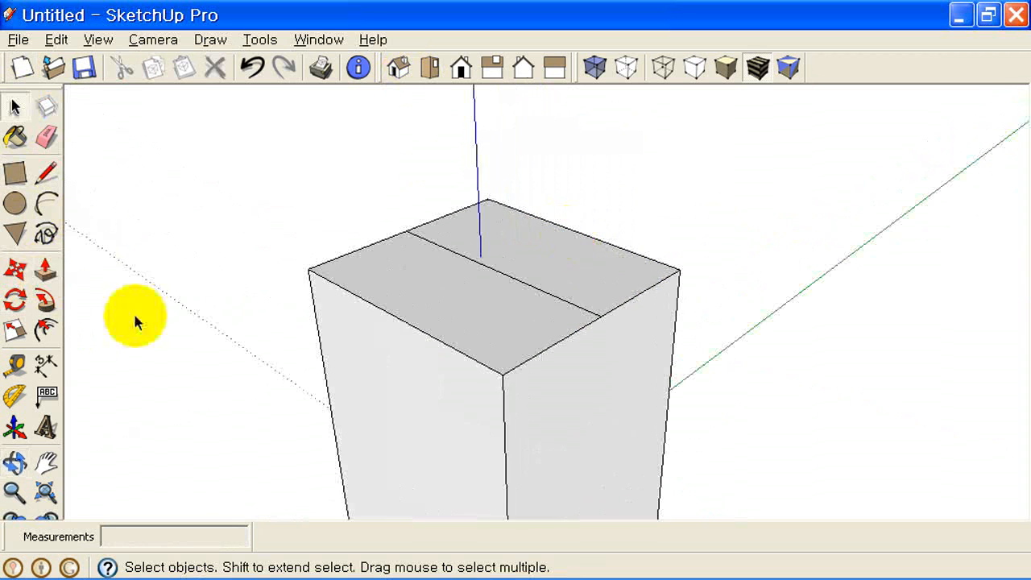
pyautogui.click(15, 269)
pyautogui.click(507, 271)
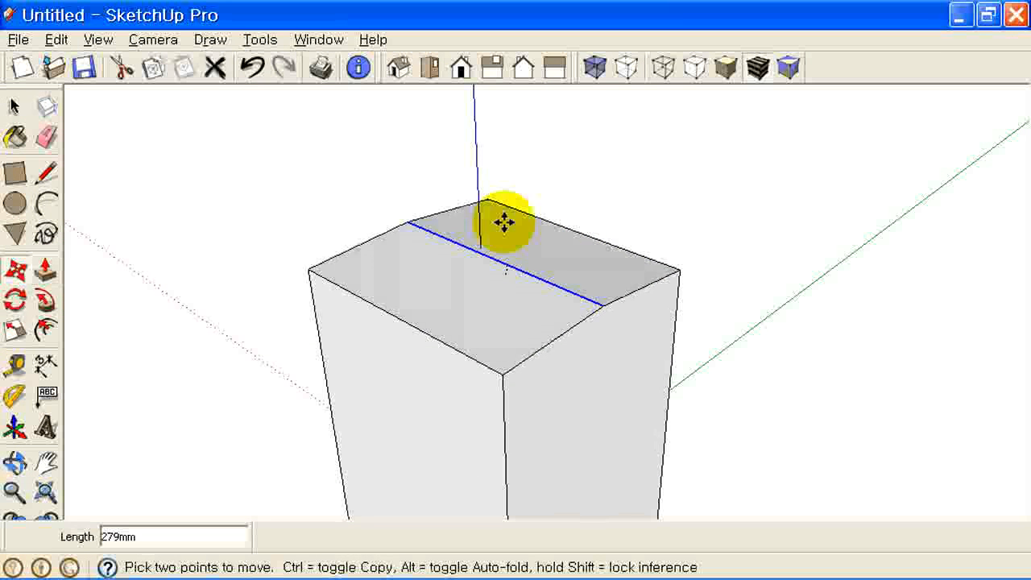
pyautogui.click(503, 174)
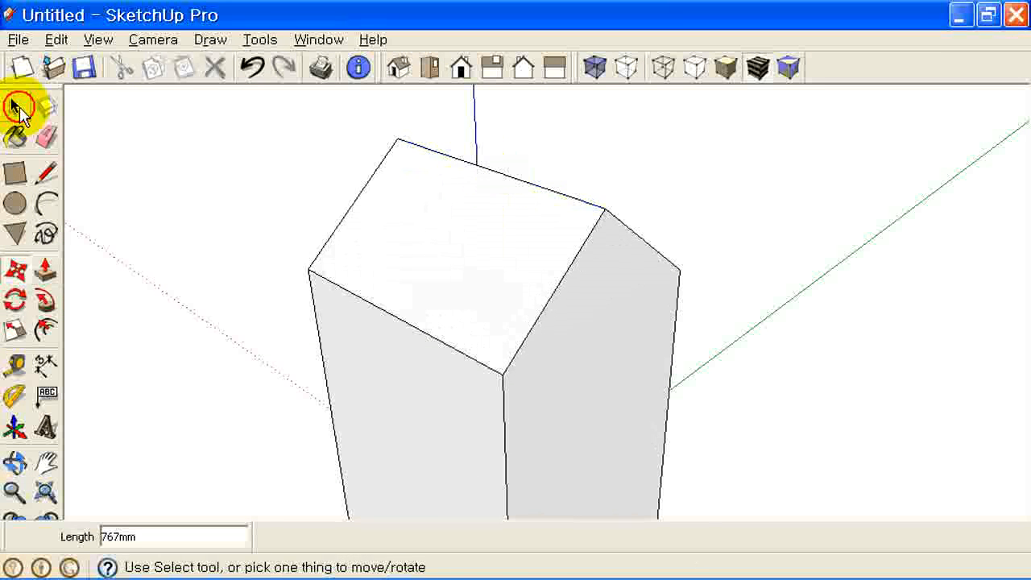
# Select all connected faces and edges of the gabled box, make them a group, and clear the selection.
pyautogui.click(15, 105)
pyautogui.tripleClick(457, 206)
pyautogui.rightClick(457, 206)
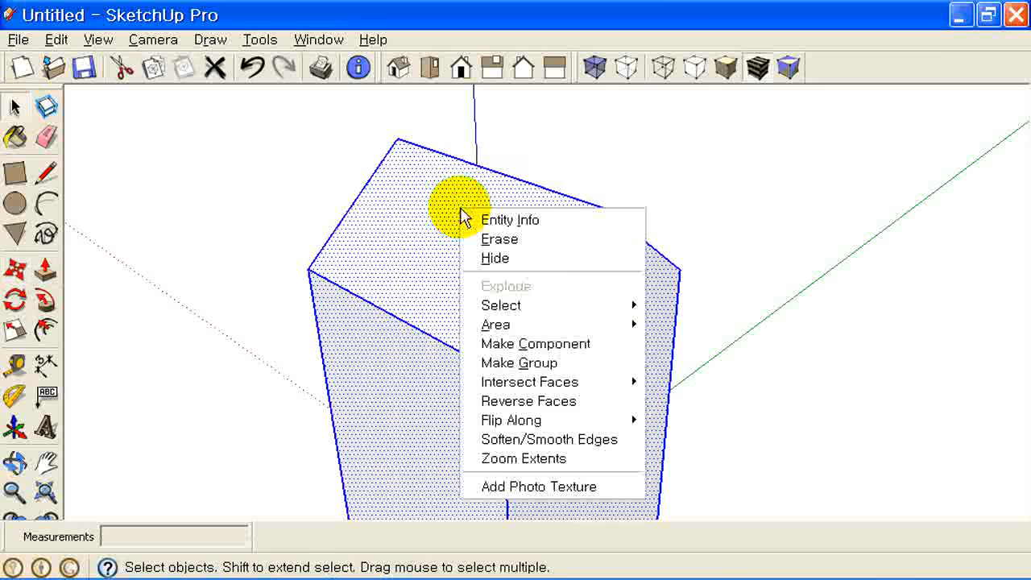
pyautogui.click(566, 366)
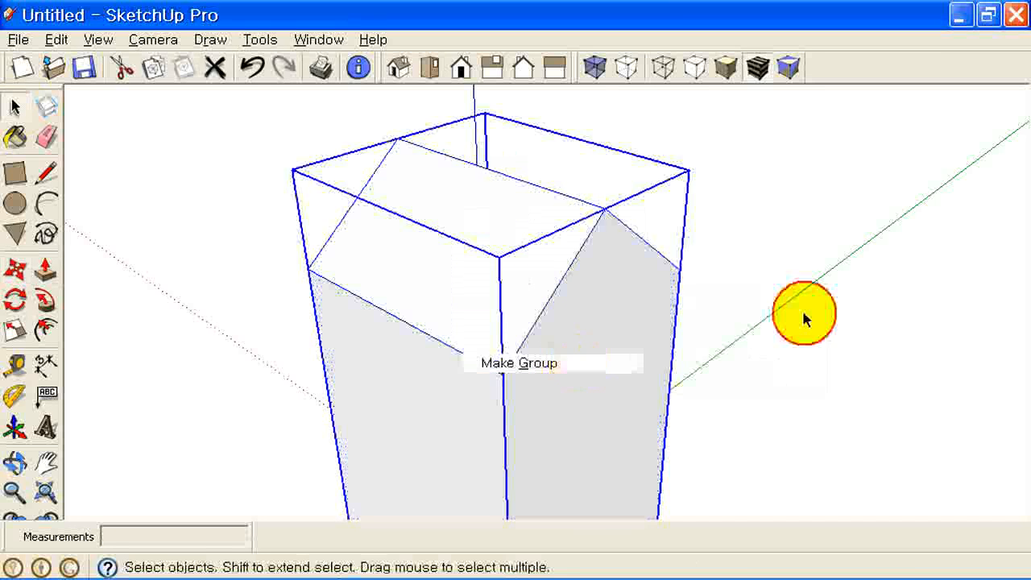
pyautogui.click(804, 316)
# Select the gabled group and rotate it 90 degrees counterclockwise on the ground plane about its base corner behind the origin.
pyautogui.scroll(-5, 509, 386)
pyautogui.keyDown('shift'); pyautogui.moveTo(527, 433); pyautogui.dragTo(531, 298, button='middle'); pyautogui.keyUp('shift')
pyautogui.click(481, 223)
pyautogui.moveTo(617, 374); pyautogui.dragTo(545, 299, button='middle')
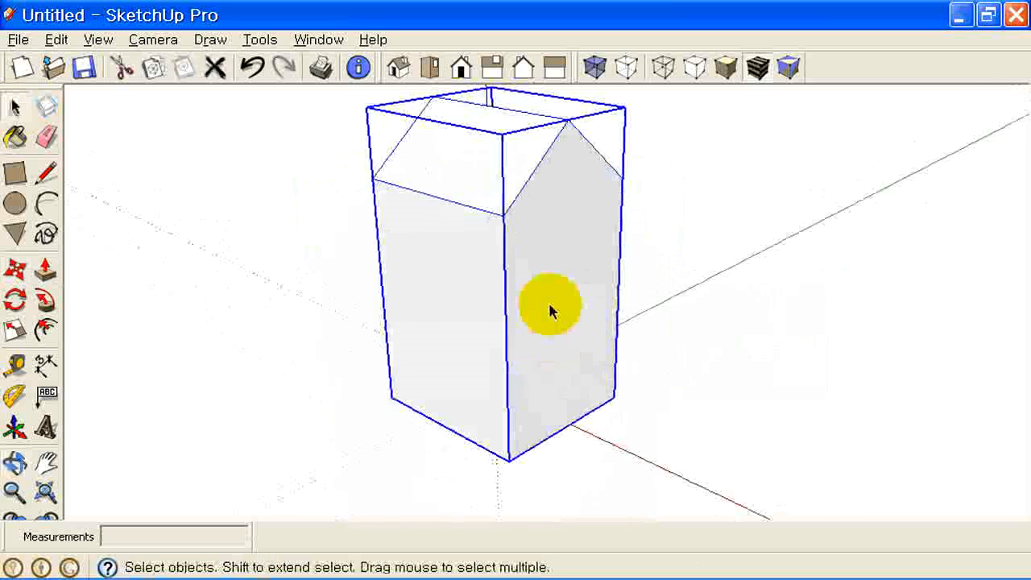
pyautogui.scroll(-4, 545, 299)
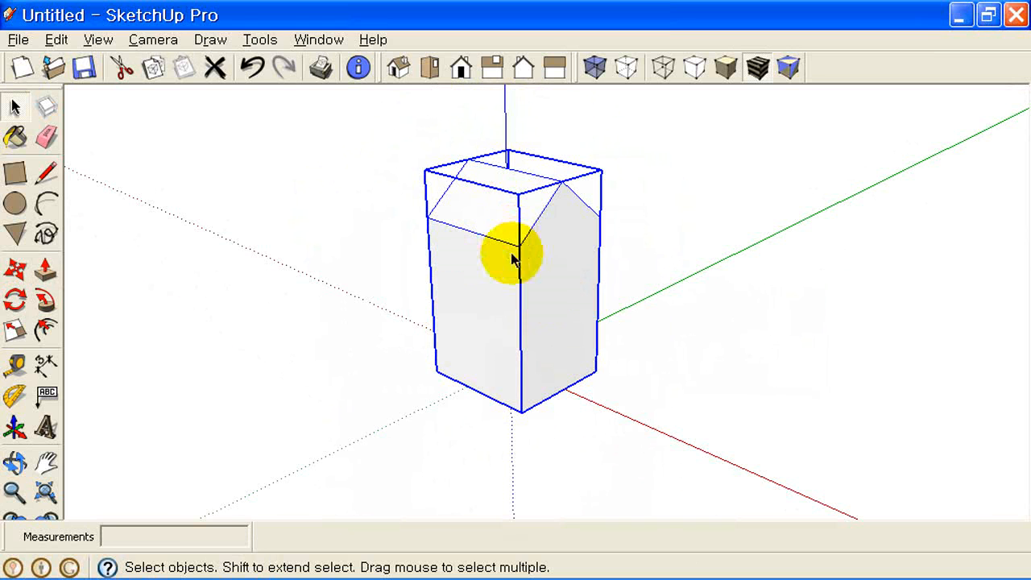
pyautogui.click(16, 300)
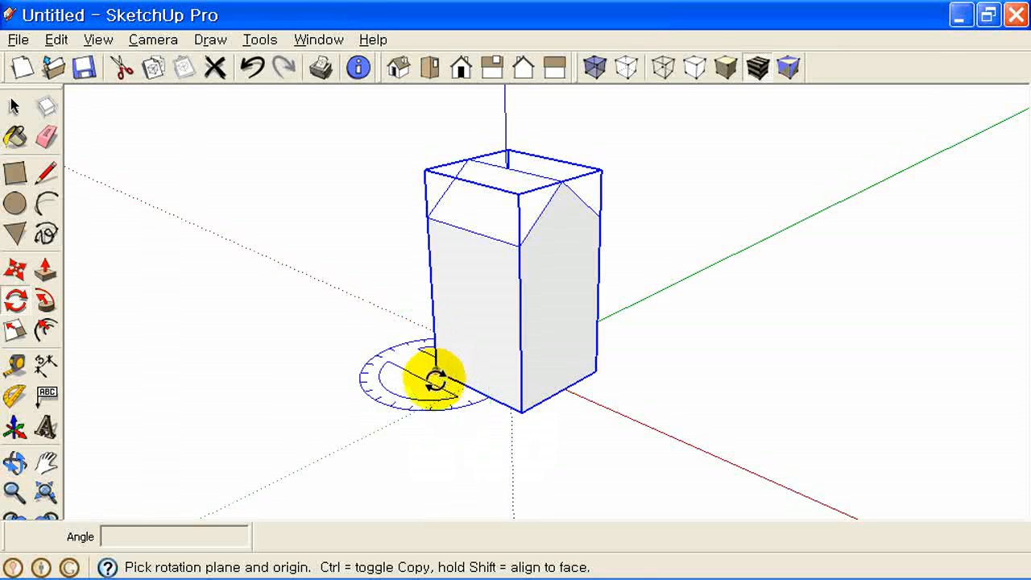
pyautogui.click(435, 371)
pyautogui.click(525, 412)
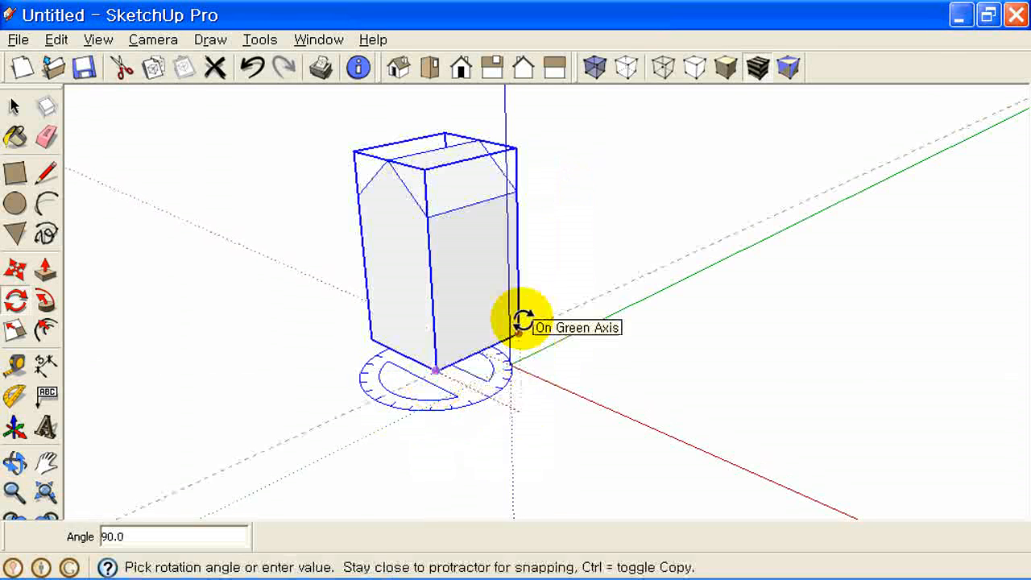
pyautogui.click(522, 322)
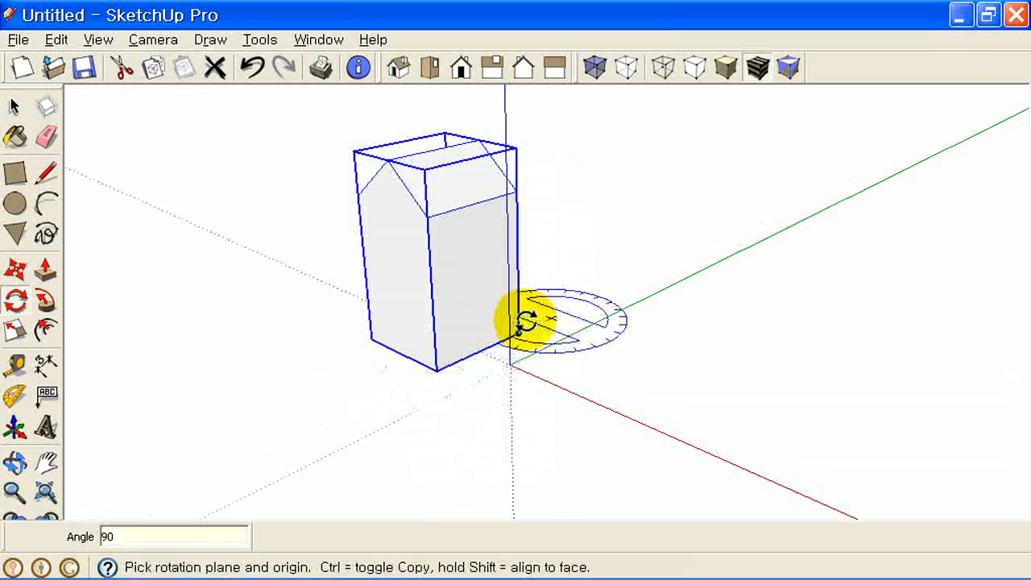
# Tip the group 90 degrees onto its side about the base corner, in the plane perpendicular to the red axis.
pyautogui.click(438, 370)
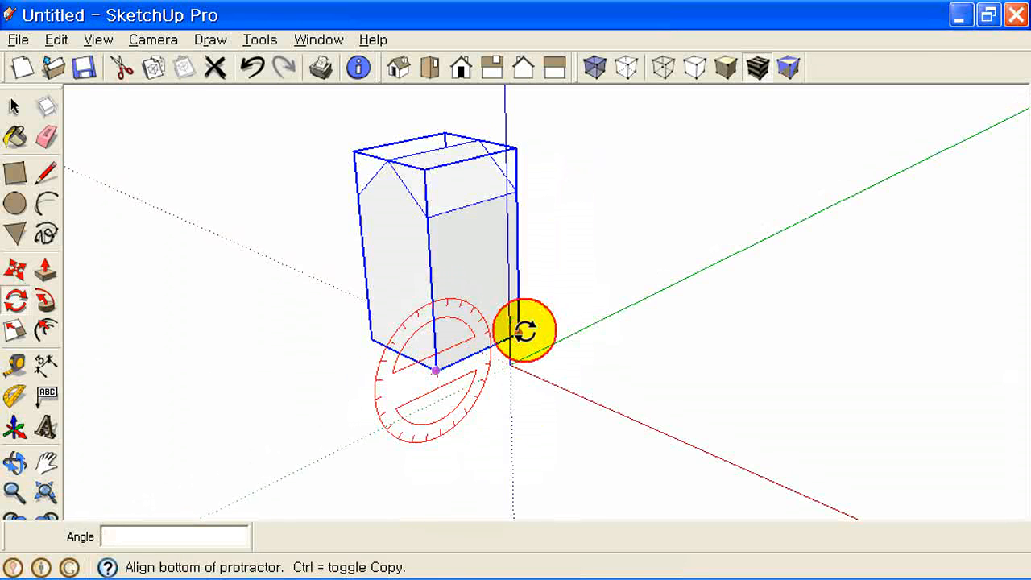
pyautogui.click(518, 332)
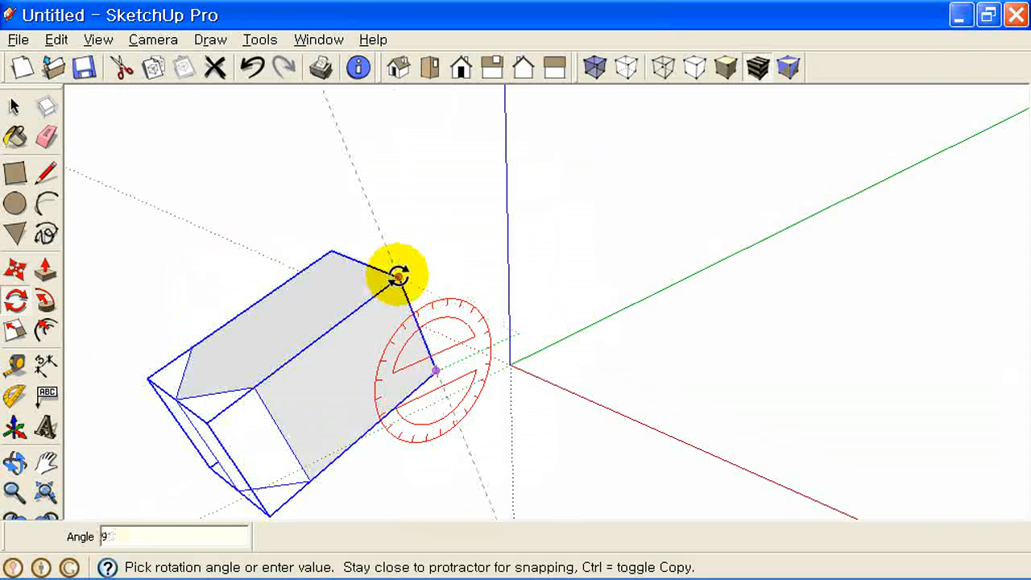
pyautogui.click(398, 276)
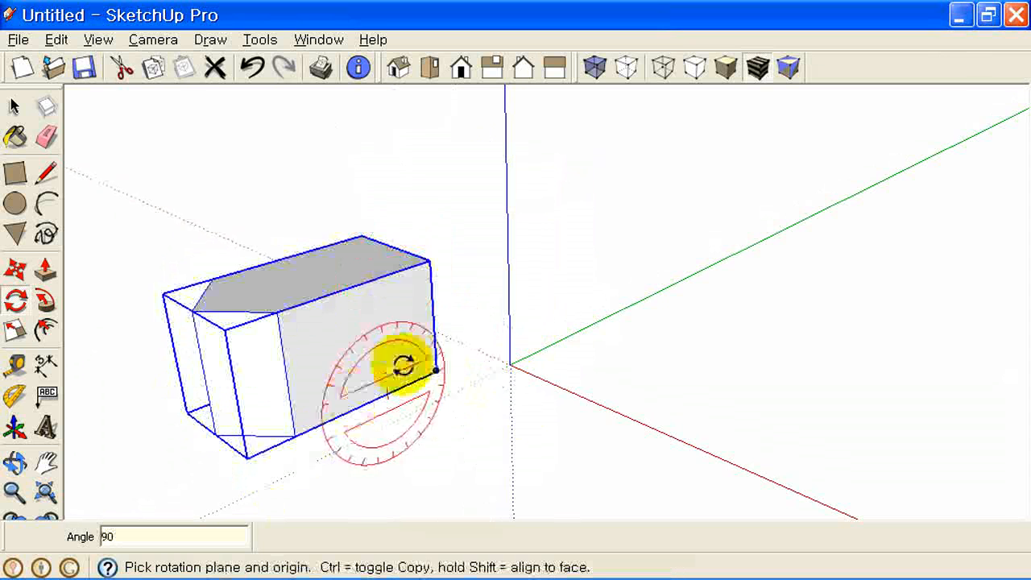
# Roll the lying group 90 degrees about the green-axis direction, pivoting on the lower corner of its base end.
pyautogui.moveTo(553, 349); pyautogui.dragTo(587, 329, button='middle')
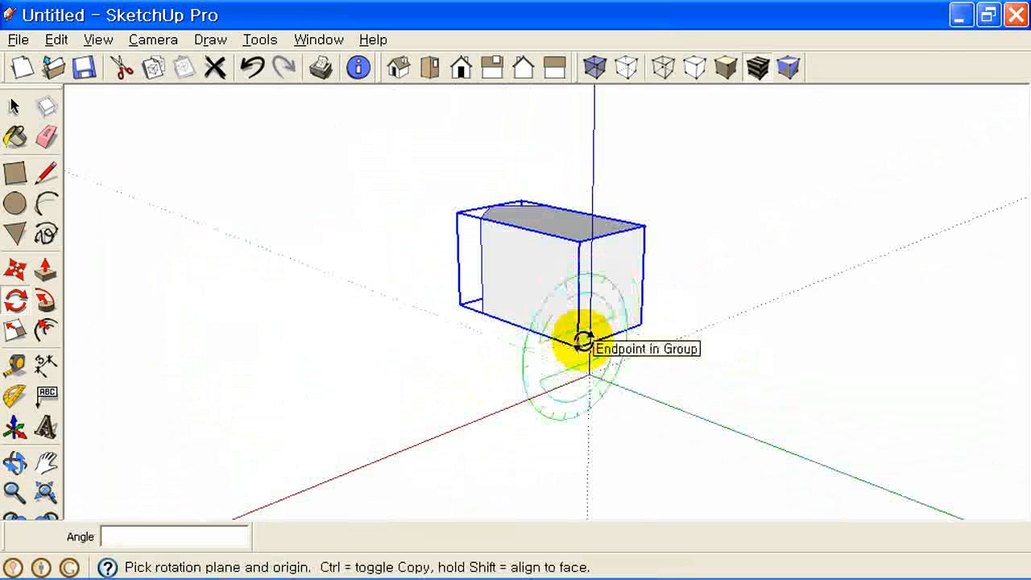
pyautogui.click(581, 340)
pyautogui.click(580, 242)
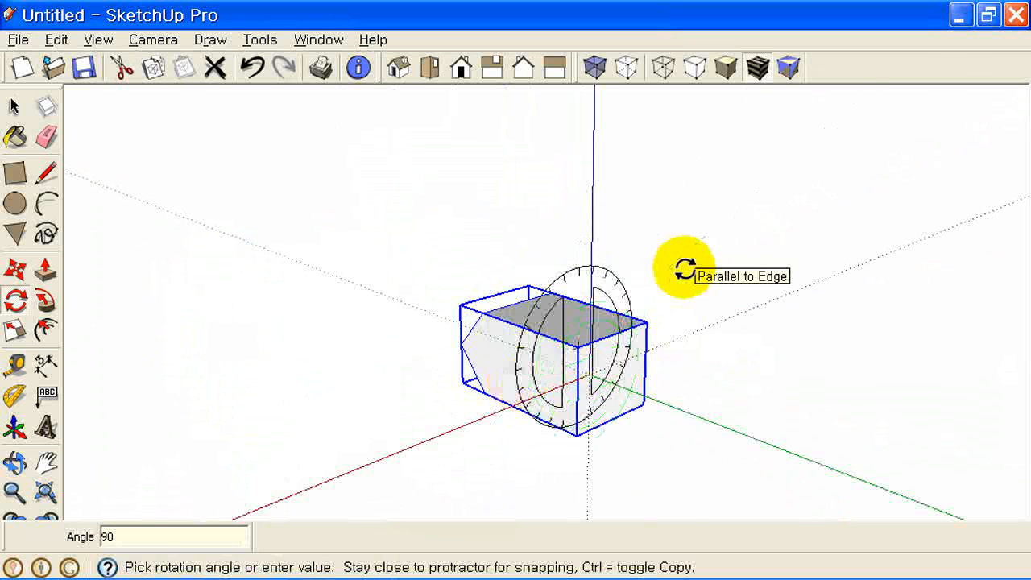
pyautogui.click(685, 270)
# Rotate the lying group 90 degrees back upright about its lower base corner, in the plane perpendicular to the red axis.
pyautogui.moveTo(472, 368); pyautogui.dragTo(672, 368, button='middle')
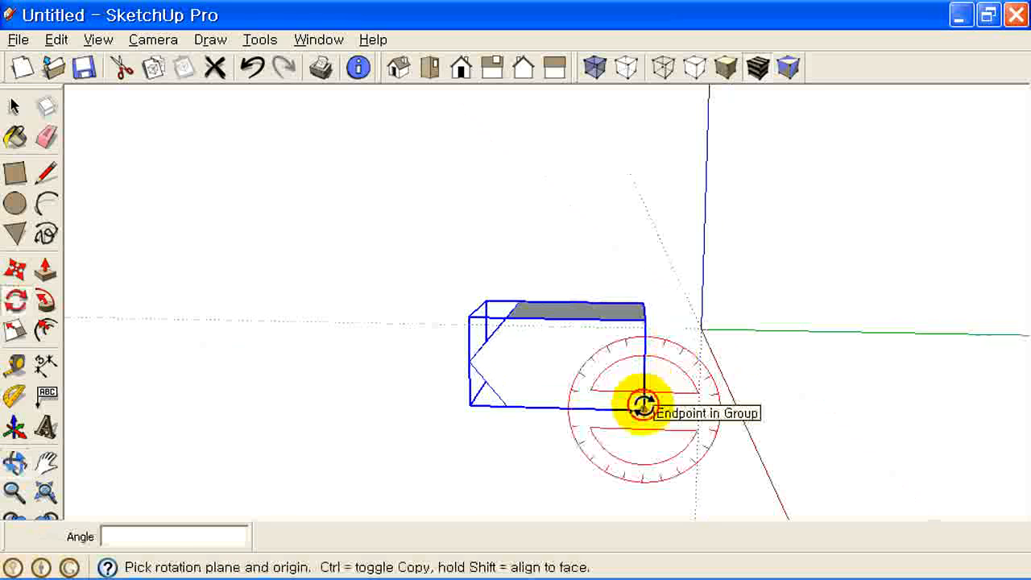
pyautogui.click(642, 407)
pyautogui.click(506, 405)
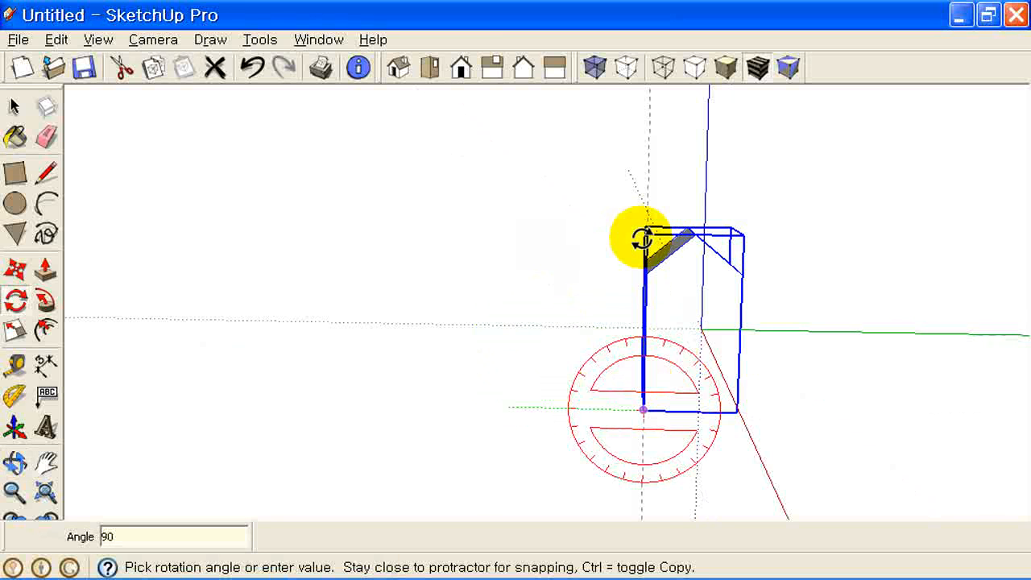
pyautogui.click(645, 238)
# Rotate the group in the plane of its sloped roof face about the eave corner, using the eave edge as reference.
pyautogui.moveTo(752, 292); pyautogui.dragTo(573, 351, button='middle')
pyautogui.scroll(5, 746, 348)
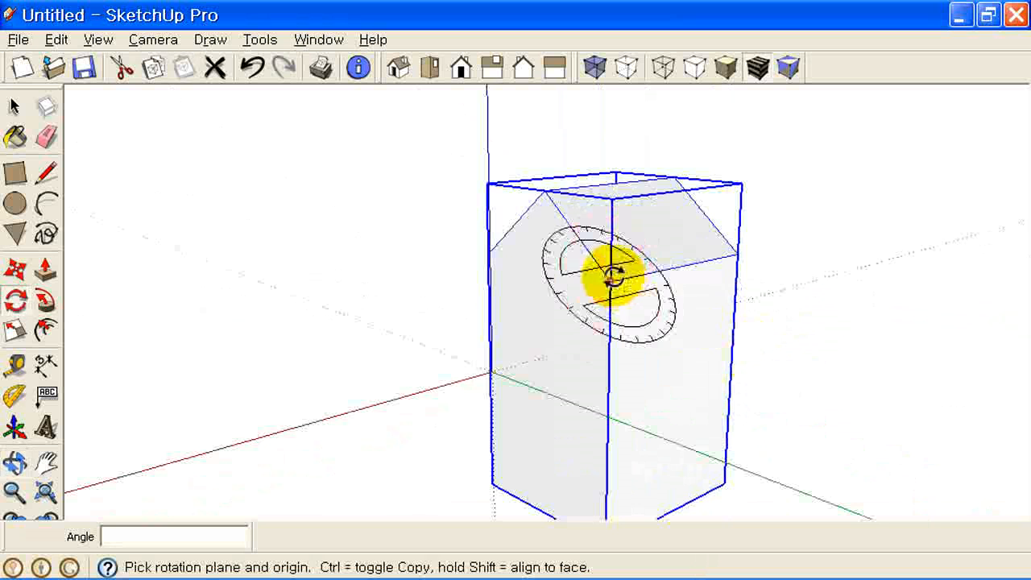
pyautogui.click(611, 278)
pyautogui.click(737, 254)
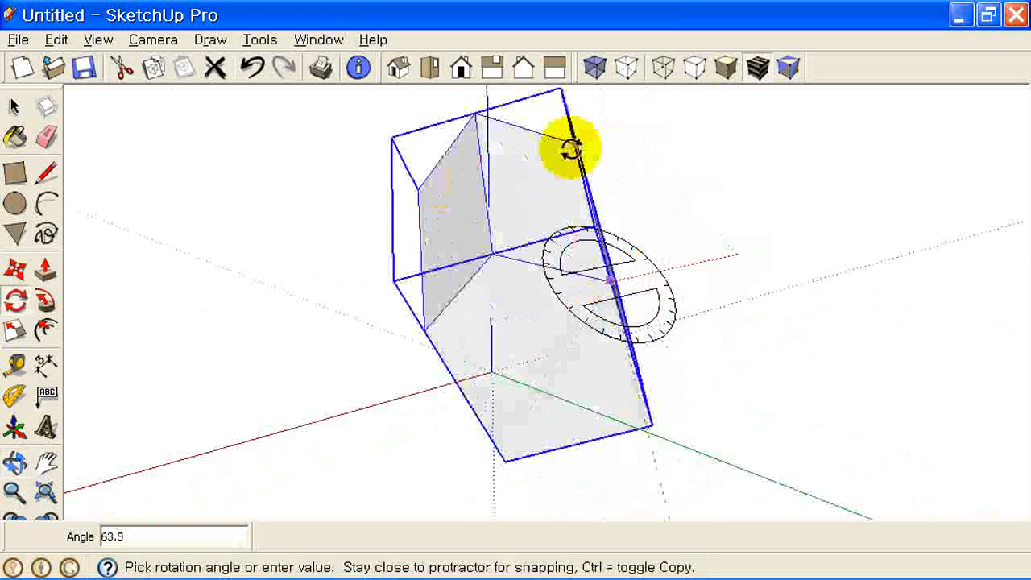
pyautogui.click(438, 168)
pyautogui.moveTo(555, 320); pyautogui.dragTo(533, 369, button='middle')
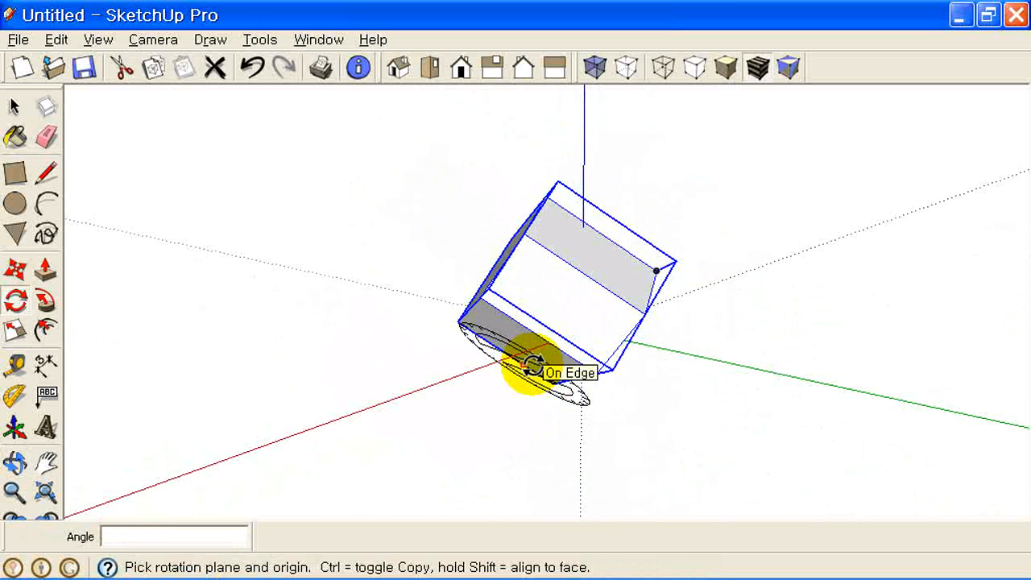
pyautogui.scroll(4, 575, 327)
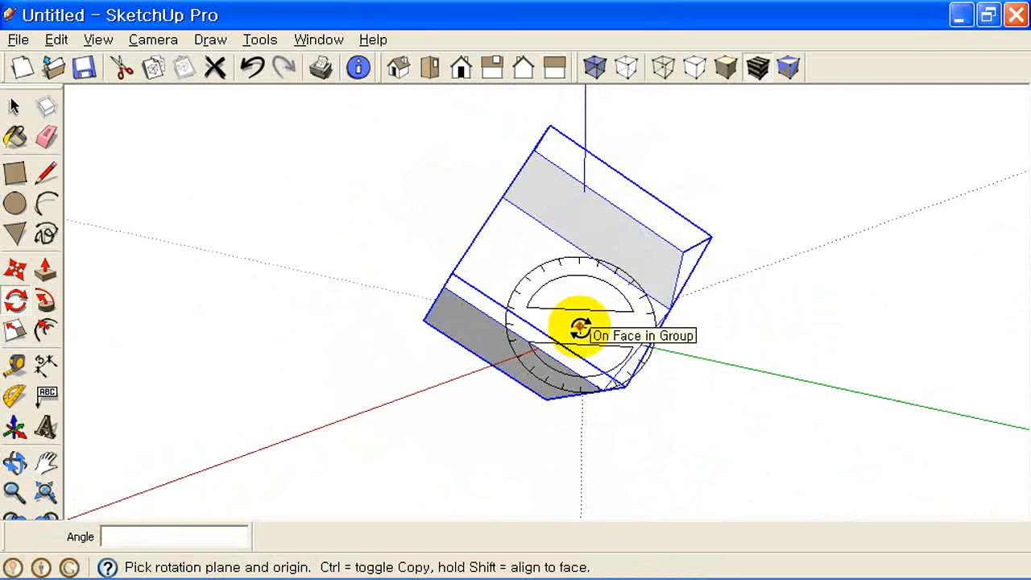